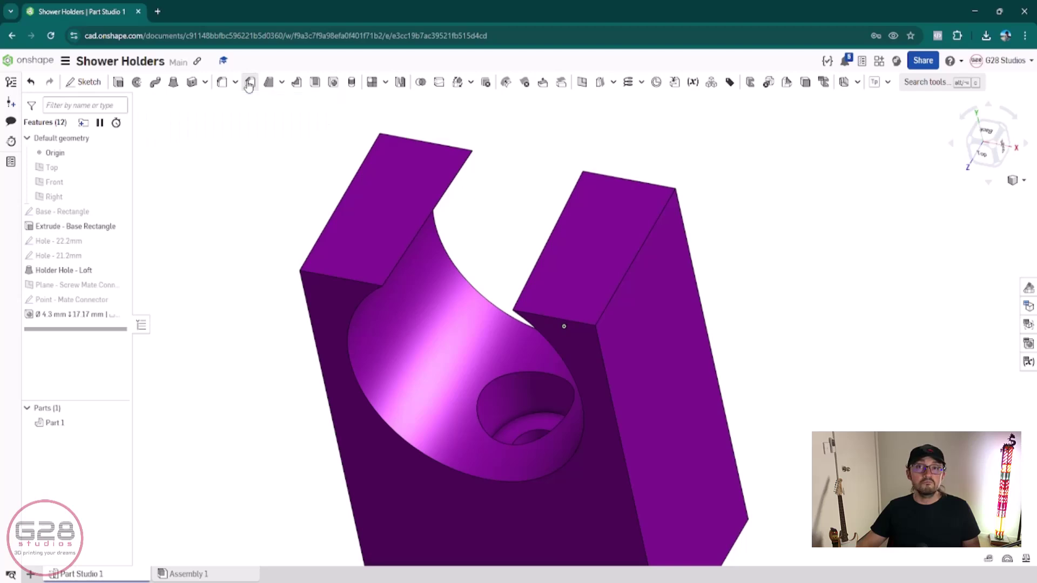
pyautogui.click(249, 84)
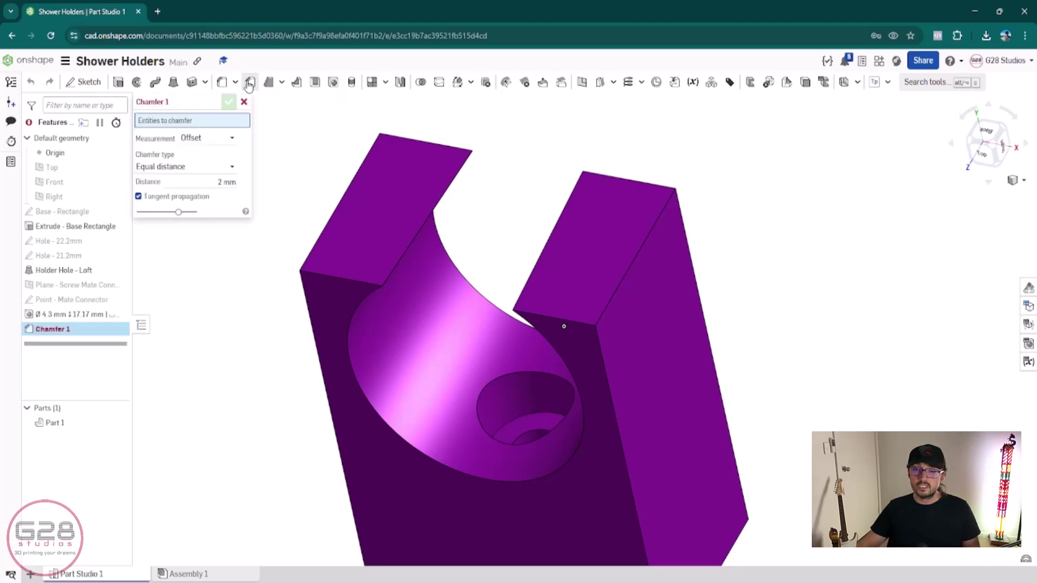
pyautogui.click(414, 245)
pyautogui.scroll(5, 416, 243)
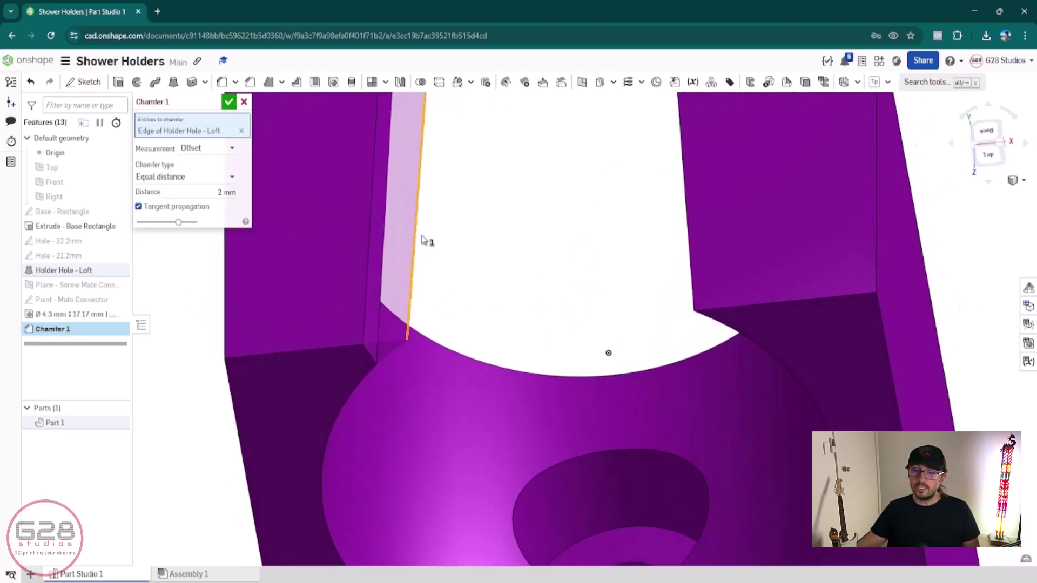
pyautogui.click(988, 153)
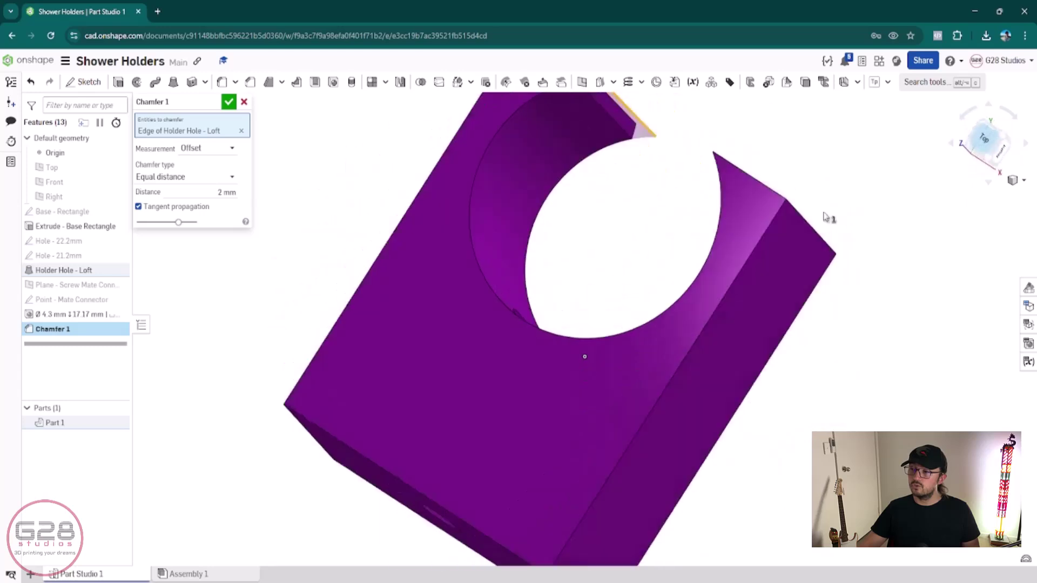
pyautogui.scroll(2, 580, 262)
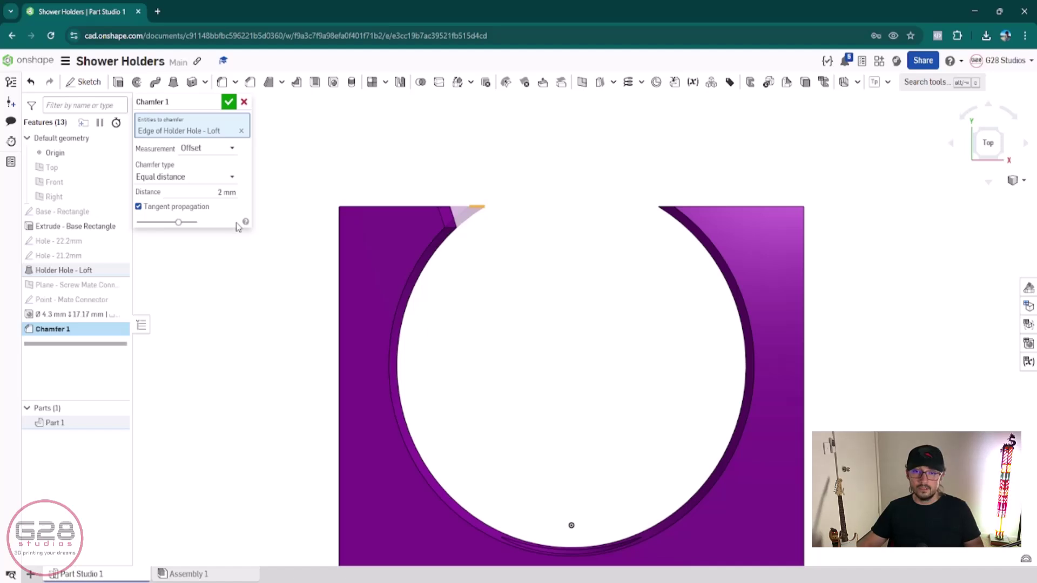
pyautogui.click(227, 195)
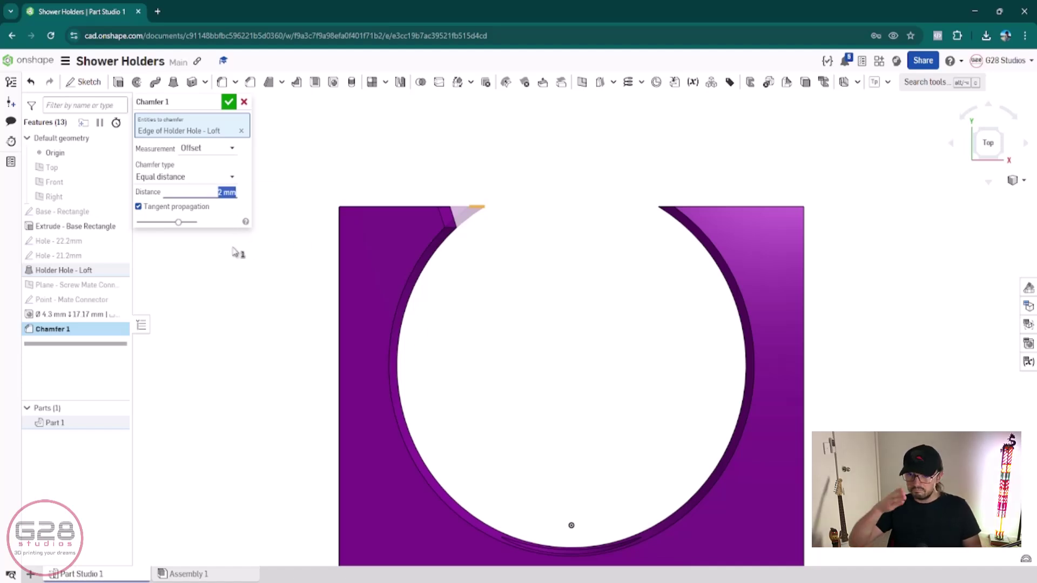
pyautogui.moveTo(651, 250); pyautogui.dragTo(681, 232, button='right')
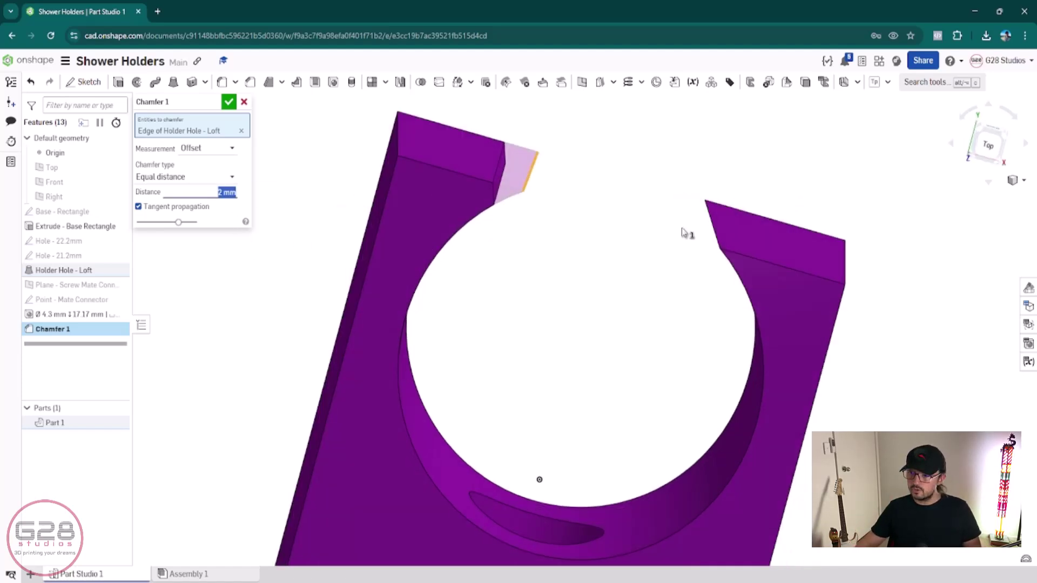
pyautogui.click(713, 227)
pyautogui.click(993, 147)
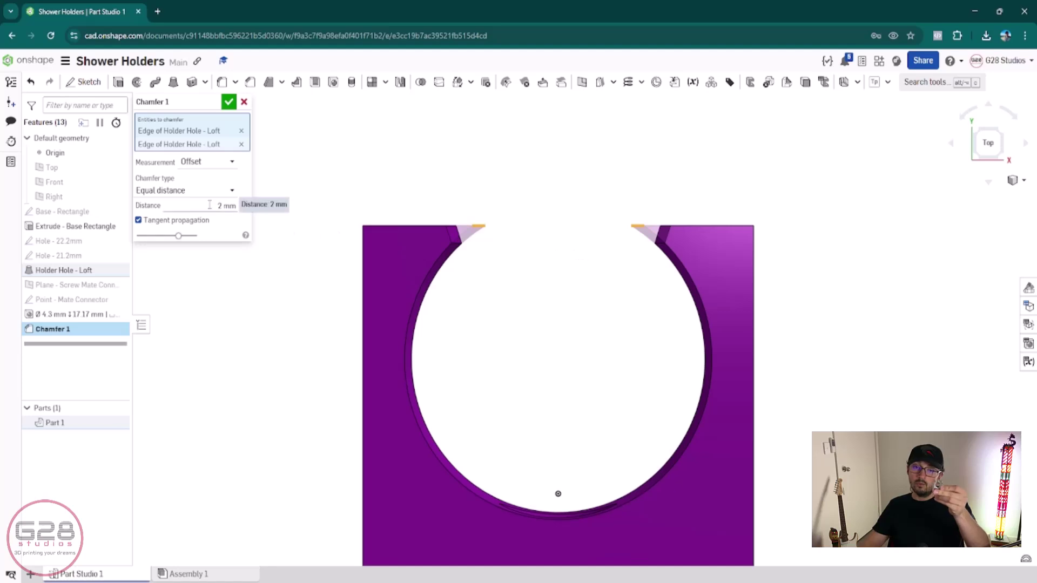
pyautogui.click(226, 206)
pyautogui.write('1.5')
pyautogui.press('Return')
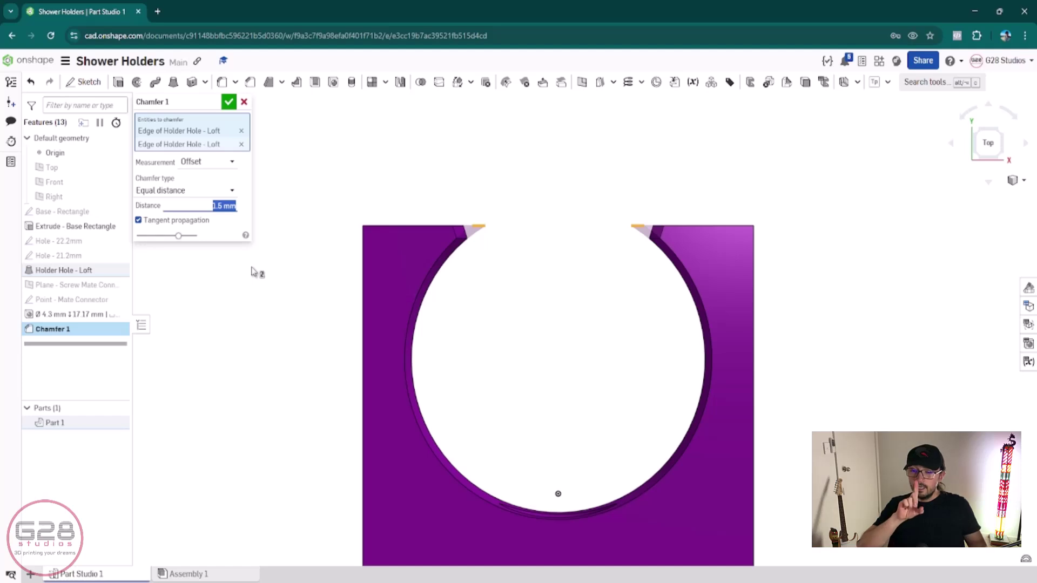
pyautogui.click(244, 101)
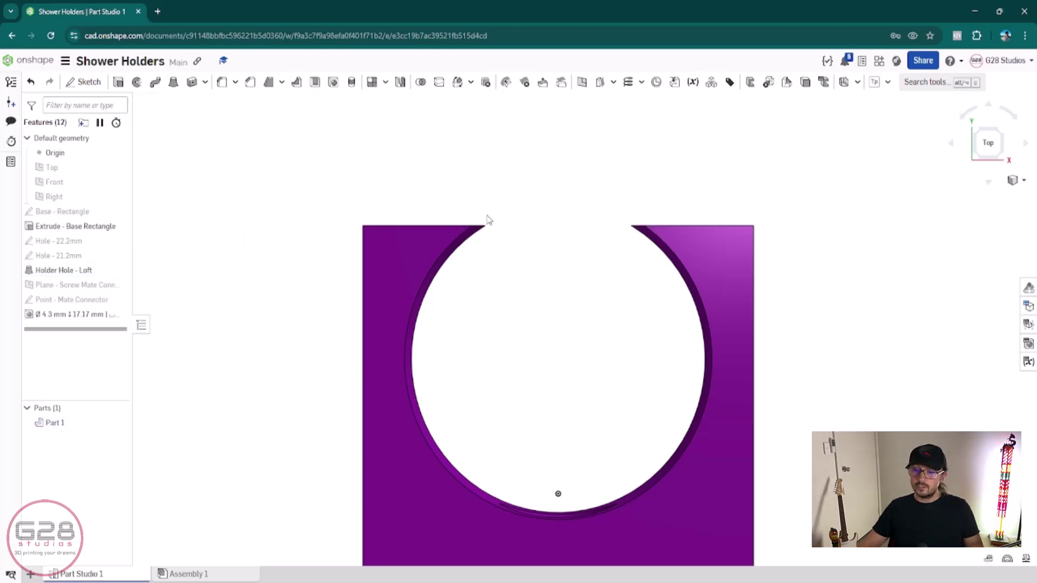
# - Create a plane offset 25 mm from the flat back face beside the holder's slot opening
pyautogui.moveTo(542, 238); pyautogui.dragTo(544, 278, button='right')
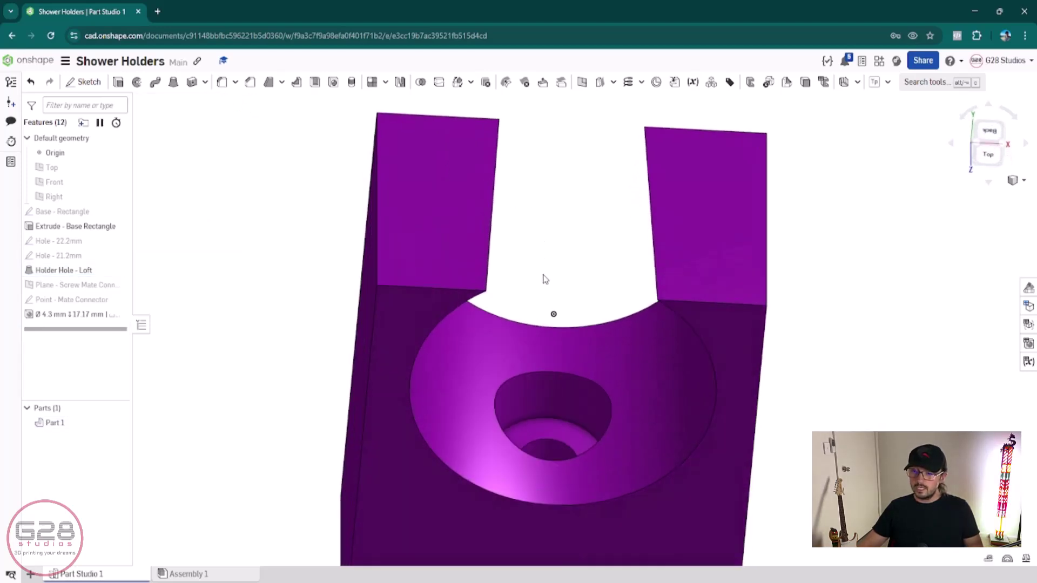
pyautogui.click(990, 132)
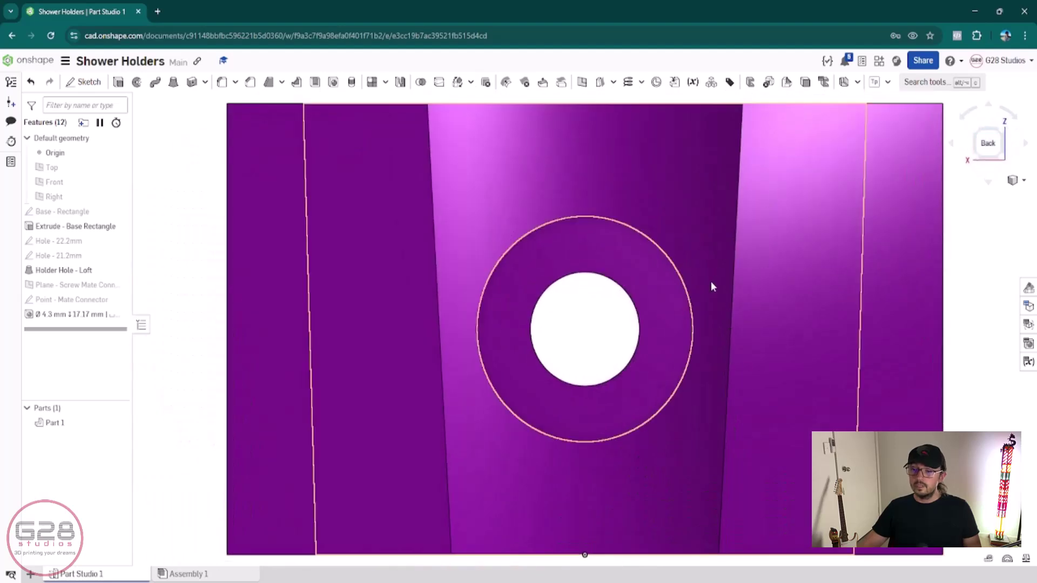
pyautogui.click(258, 163)
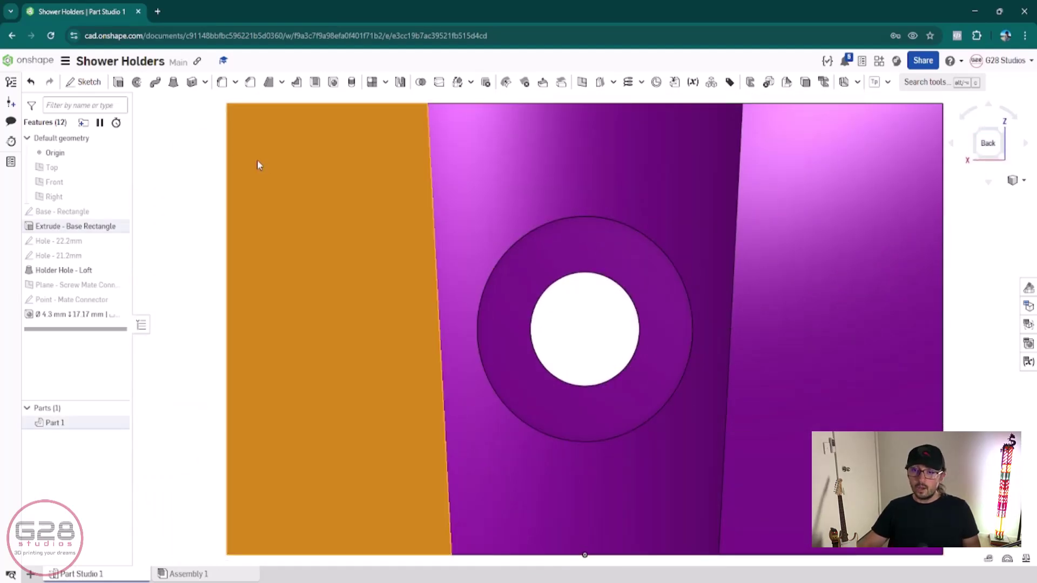
pyautogui.click(581, 83)
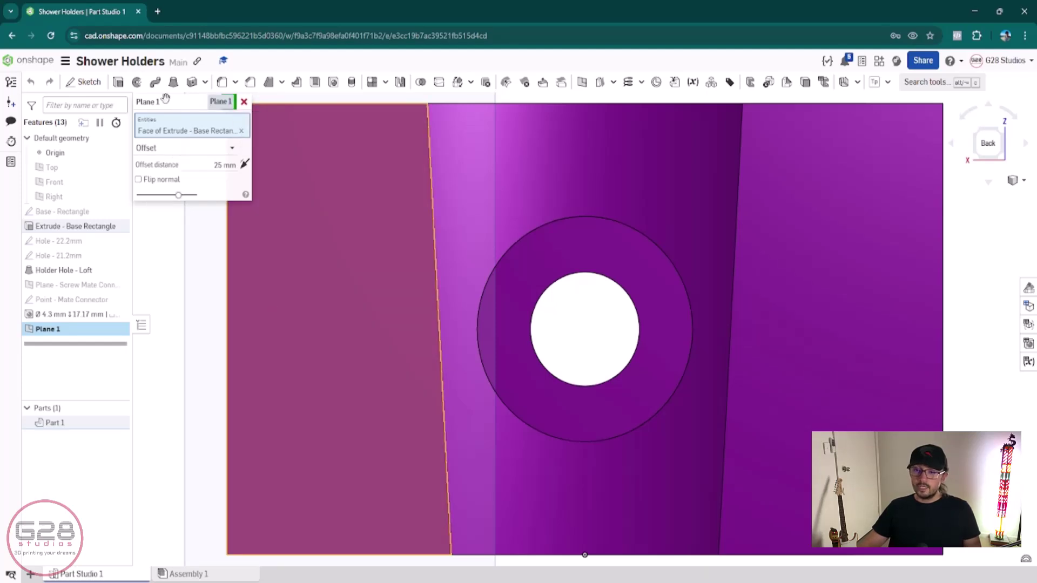
pyautogui.scroll(-3, 292, 222)
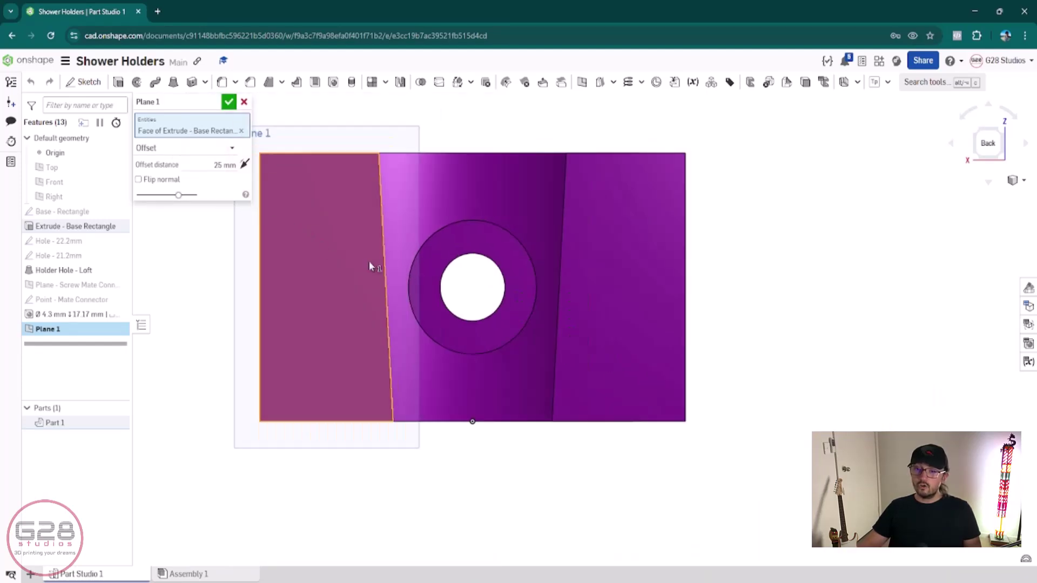
pyautogui.moveTo(346, 143); pyautogui.dragTo(470, 165, button='middle')
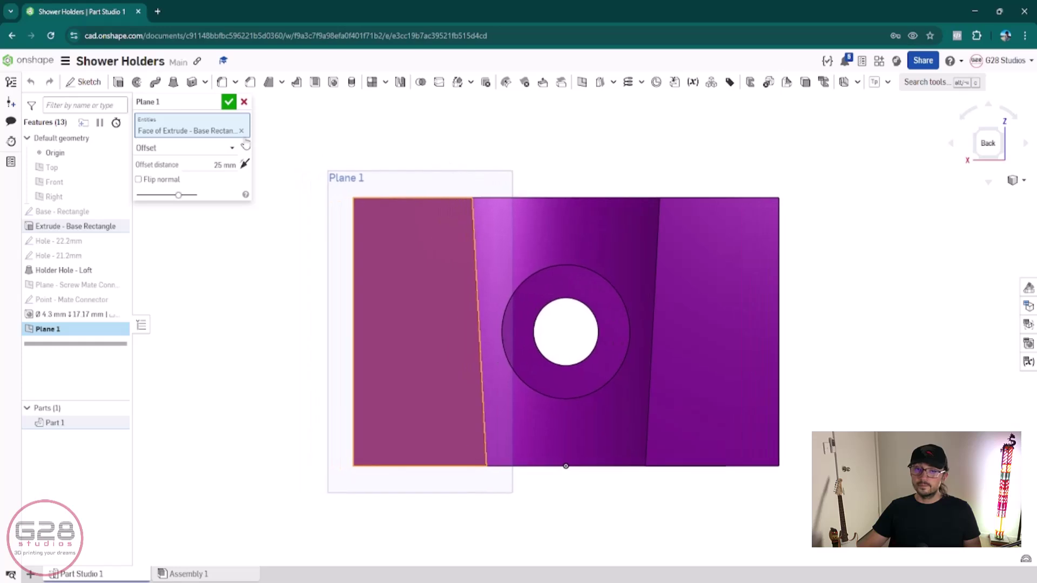
# - Start a sketch on the new offset plane and draw a corner rectangle about 23 by 14.5 mm over the slot opening
pyautogui.click(94, 87)
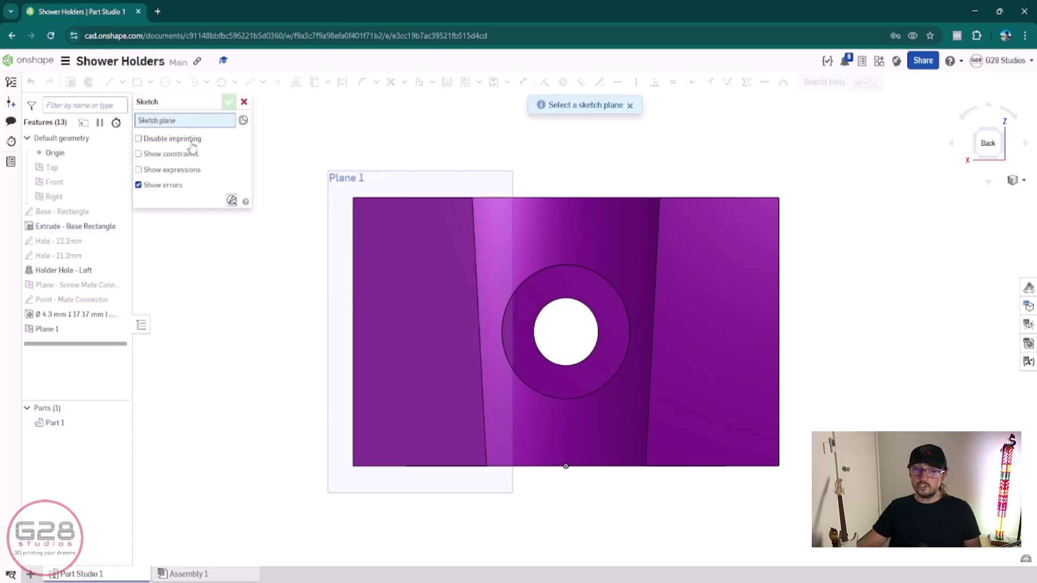
pyautogui.click(421, 189)
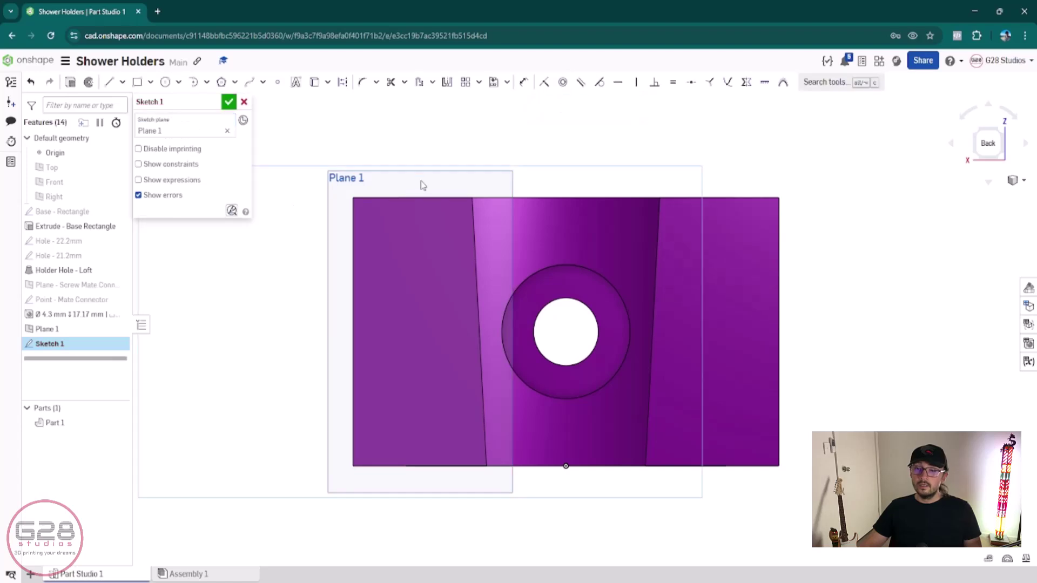
pyautogui.click(138, 83)
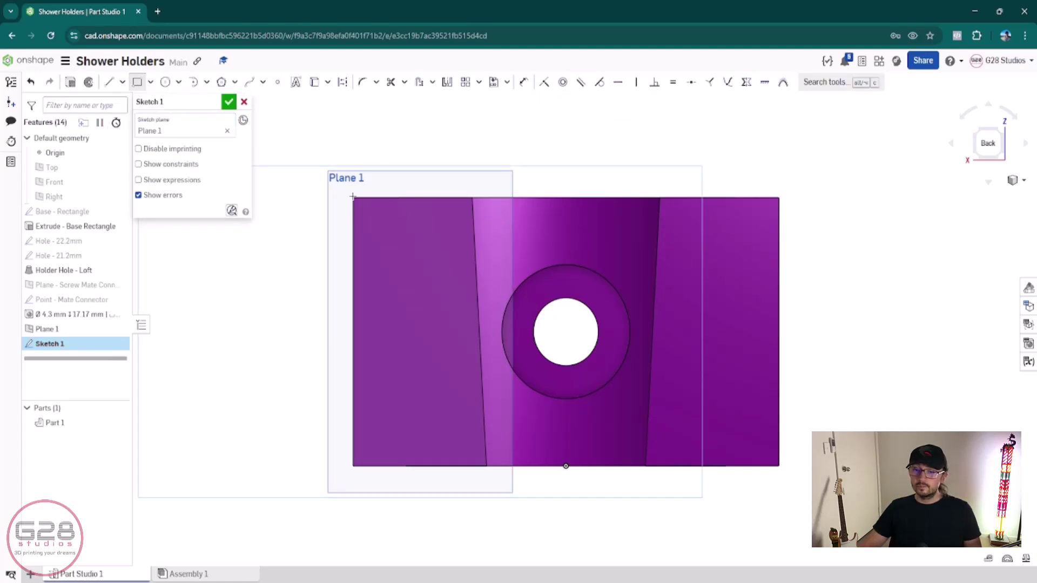
pyautogui.click(399, 219)
pyautogui.click(749, 447)
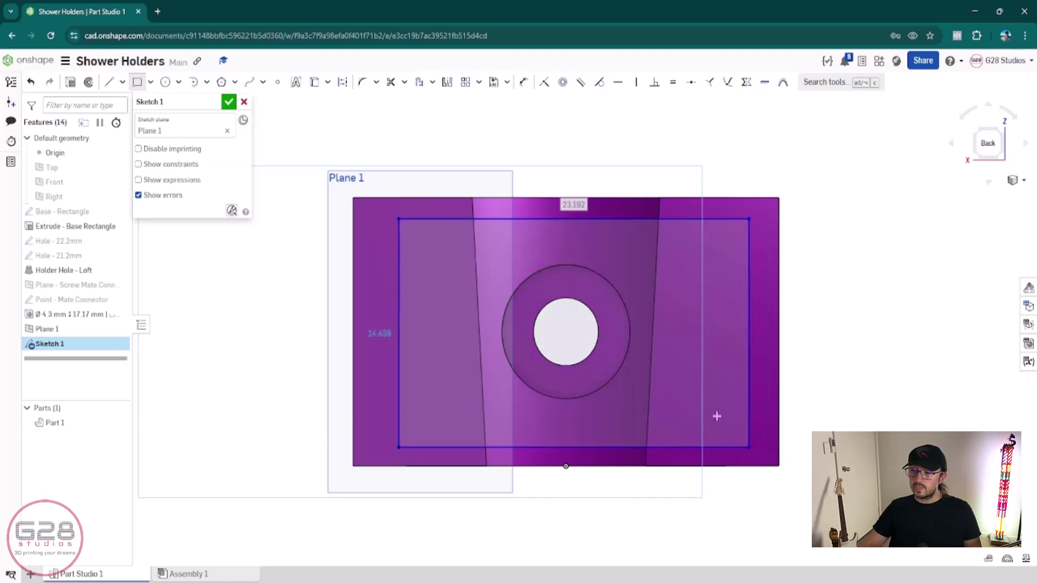
# - Make the rectangle's upper and lower edges coincident with the part's upper and lower edges
pyautogui.click(399, 219)
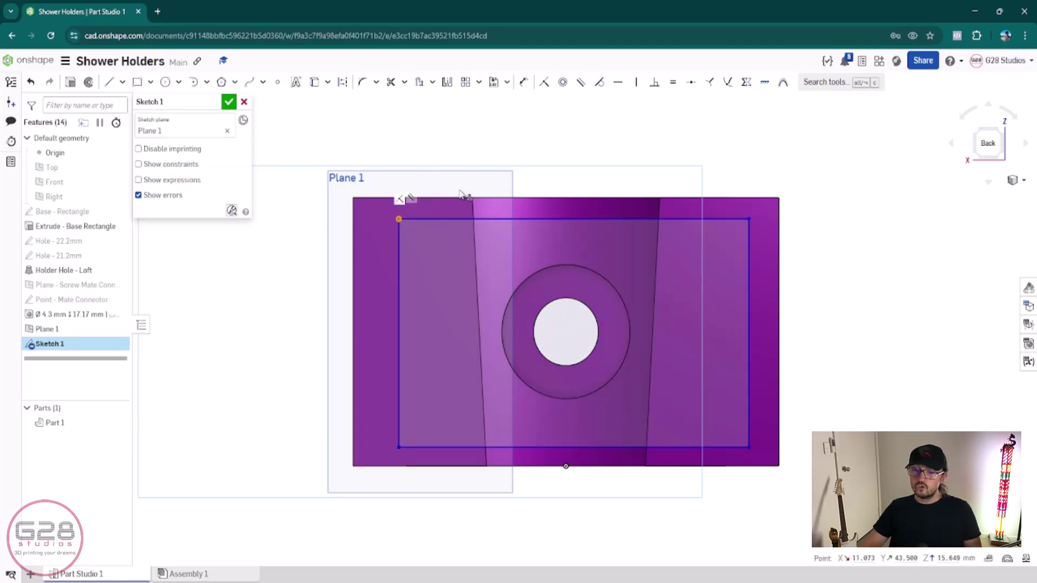
pyautogui.click(478, 138)
pyautogui.click(444, 199)
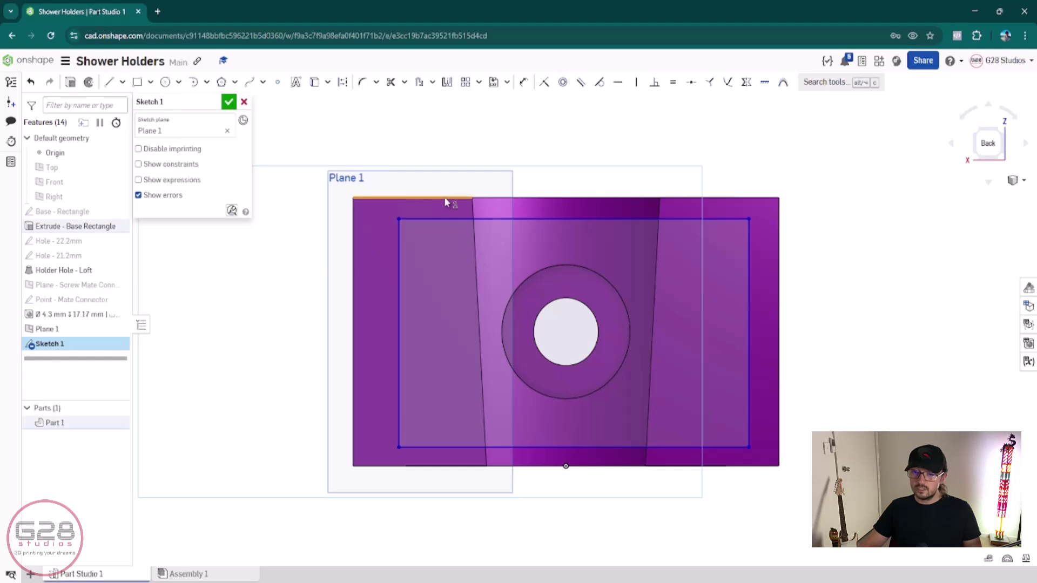
pyautogui.click(442, 219)
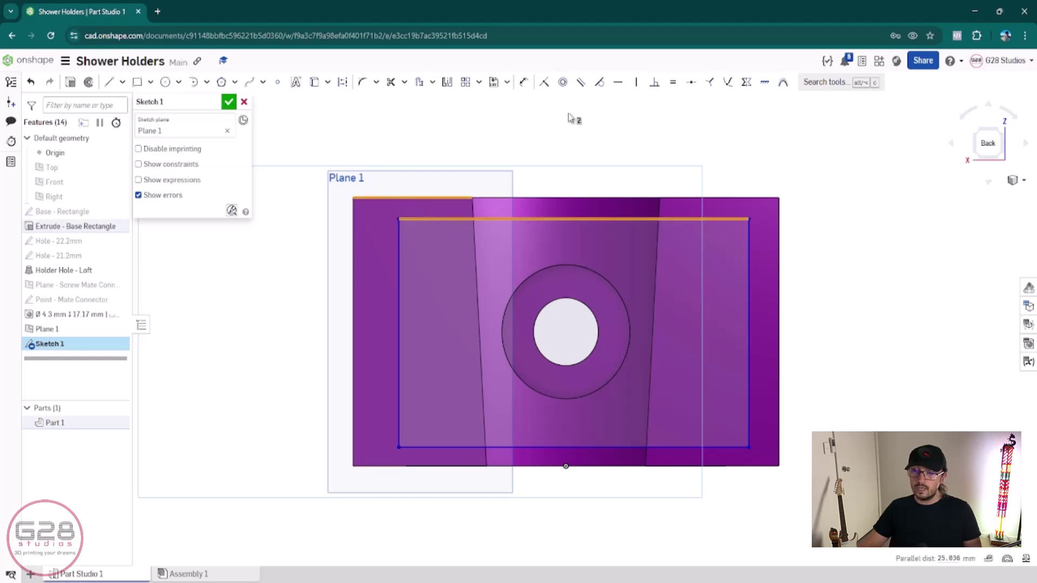
pyautogui.press('i')
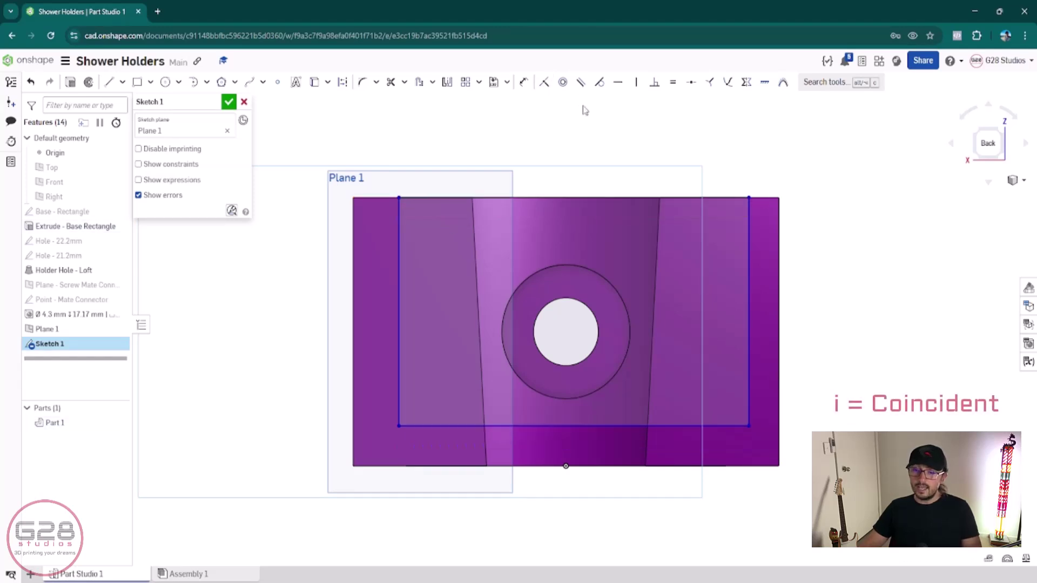
pyautogui.click(565, 428)
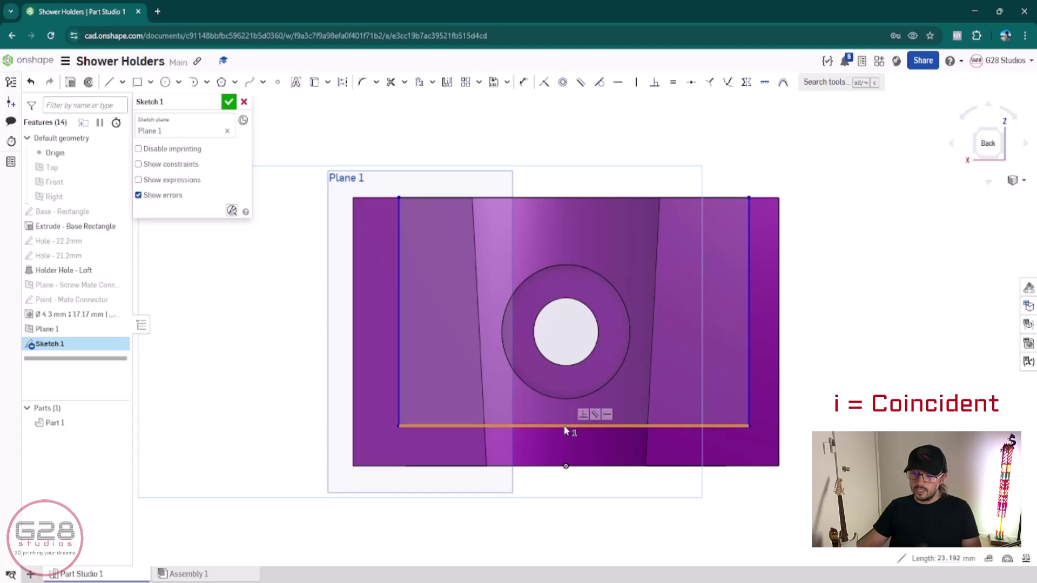
pyautogui.click(449, 471)
pyautogui.press('i')
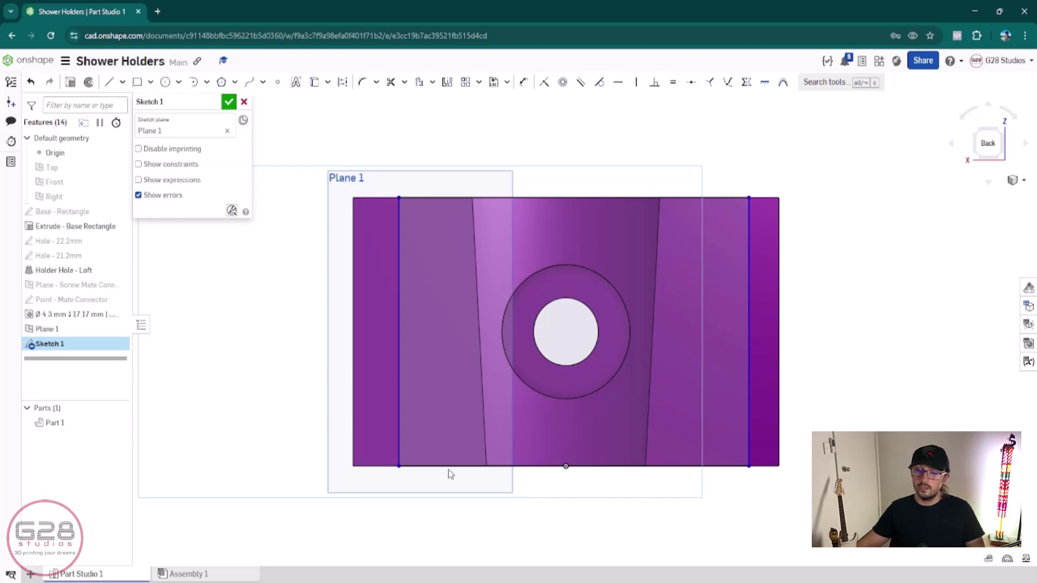
# - Dimension the rectangle's width to 16.8 mm along its upper edge
pyautogui.click(448, 273)
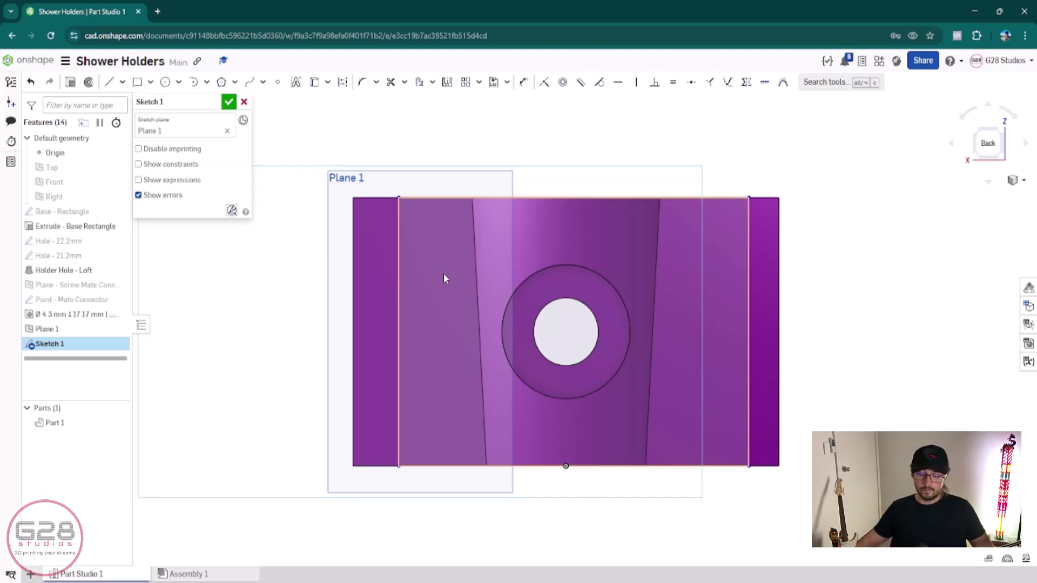
pyautogui.press('d')
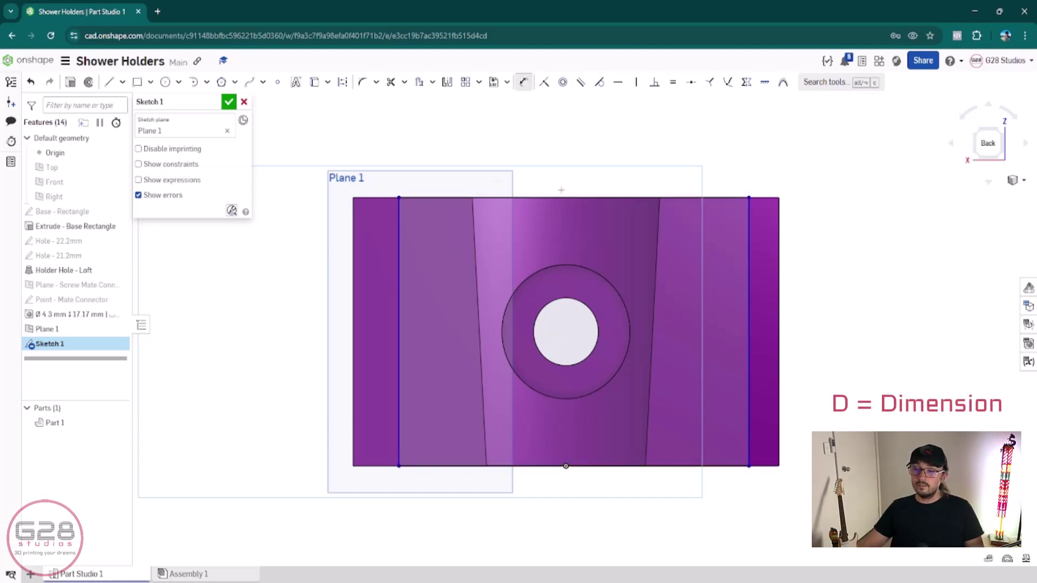
pyautogui.click(562, 197)
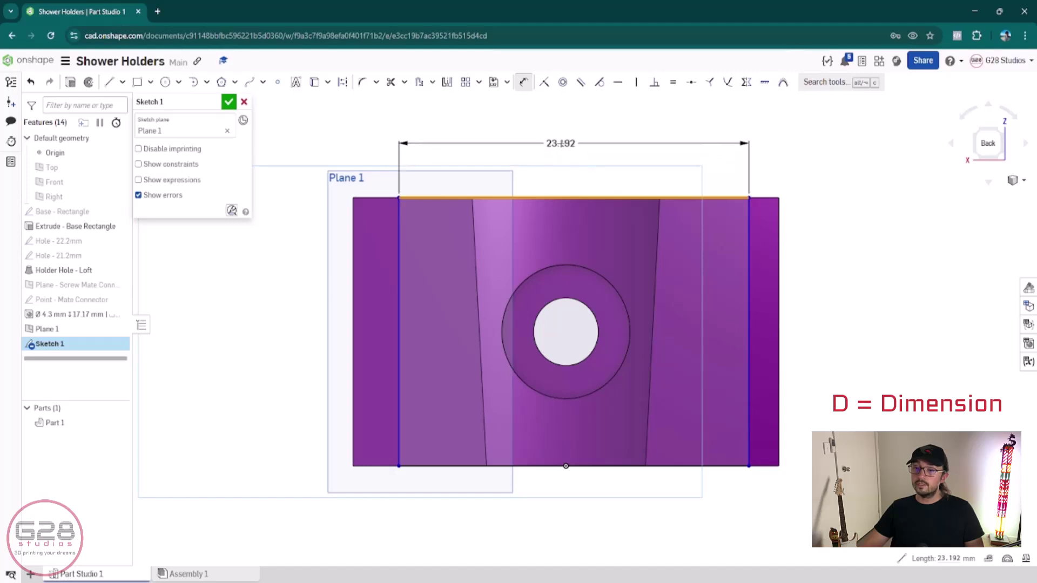
pyautogui.click(562, 143)
pyautogui.write('16.8')
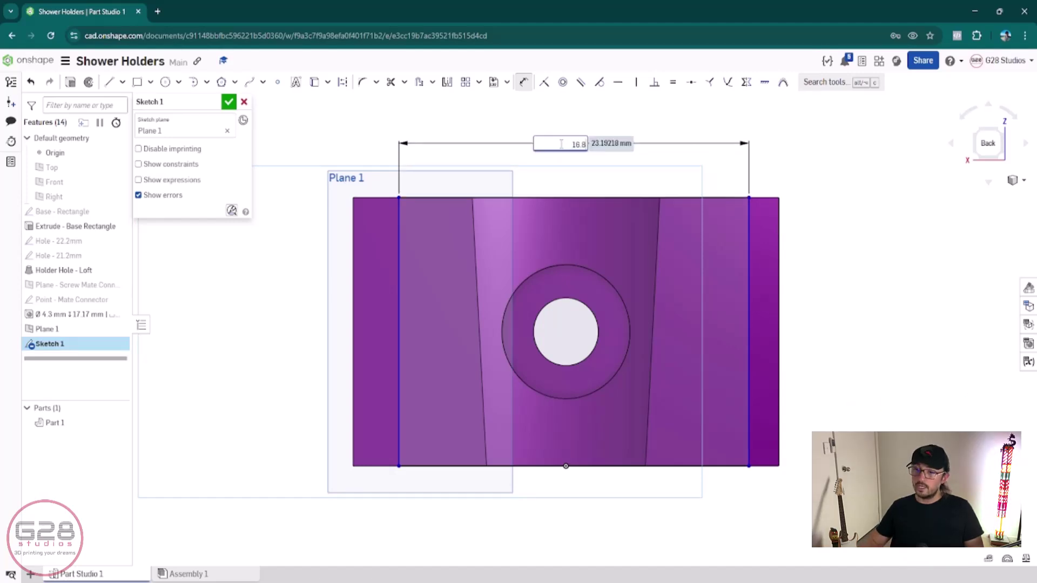
pyautogui.press('Return')
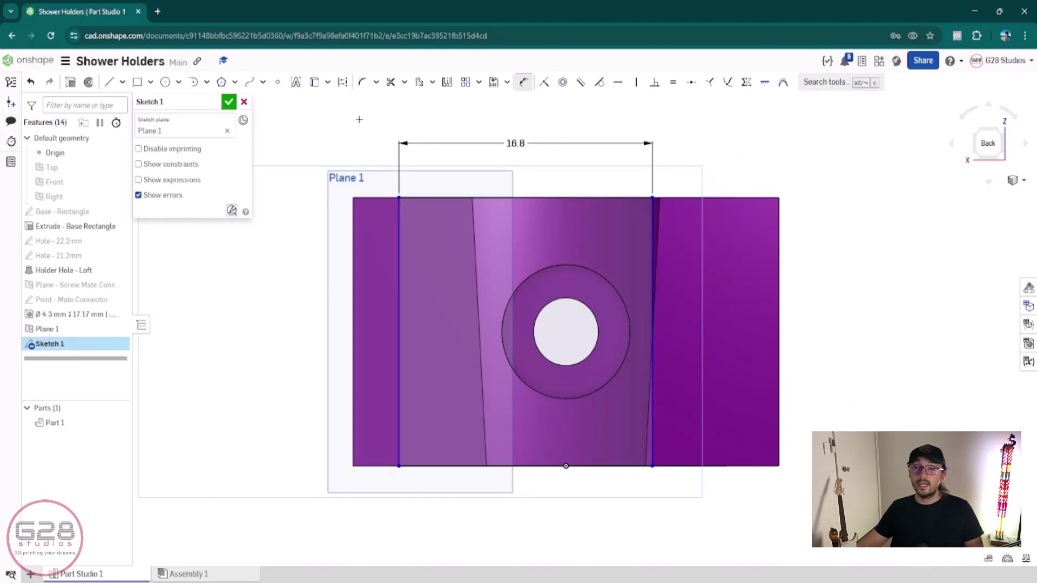
# - Place a sketch point at the midpoint of the rectangle's upper edge
pyautogui.click(277, 84)
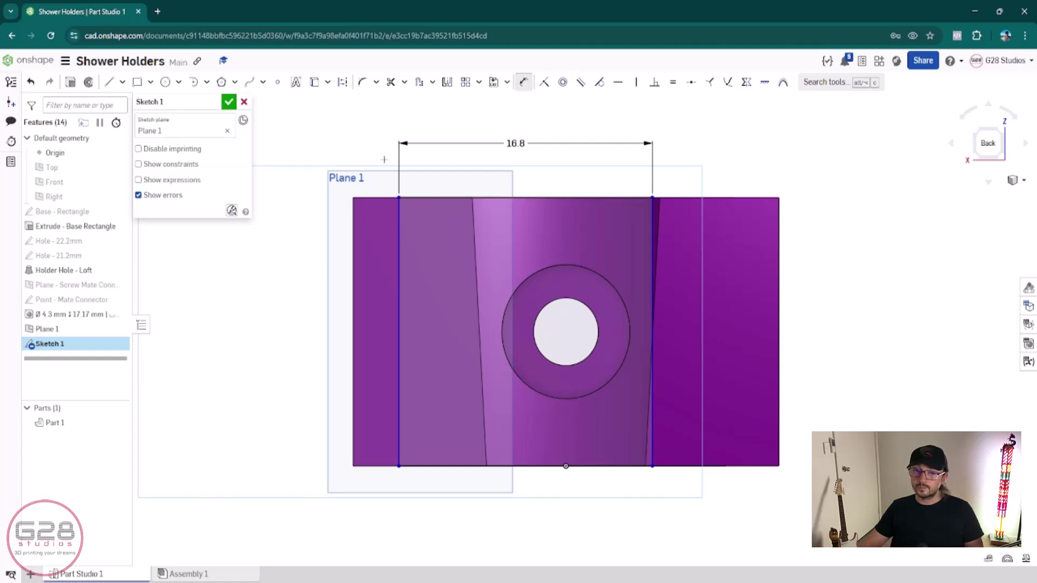
pyautogui.click(278, 82)
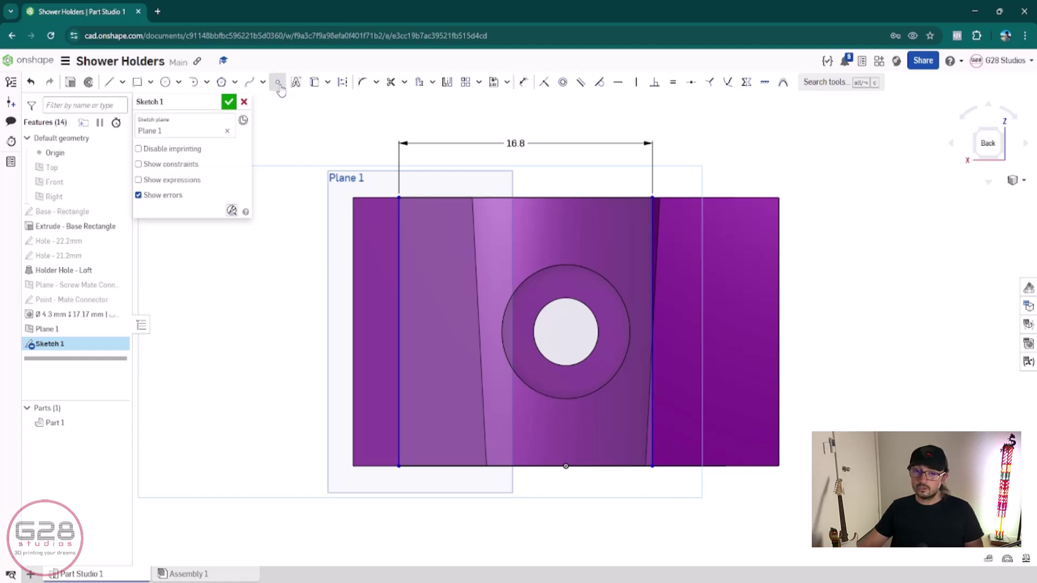
pyautogui.click(526, 198)
pyautogui.press('Escape')
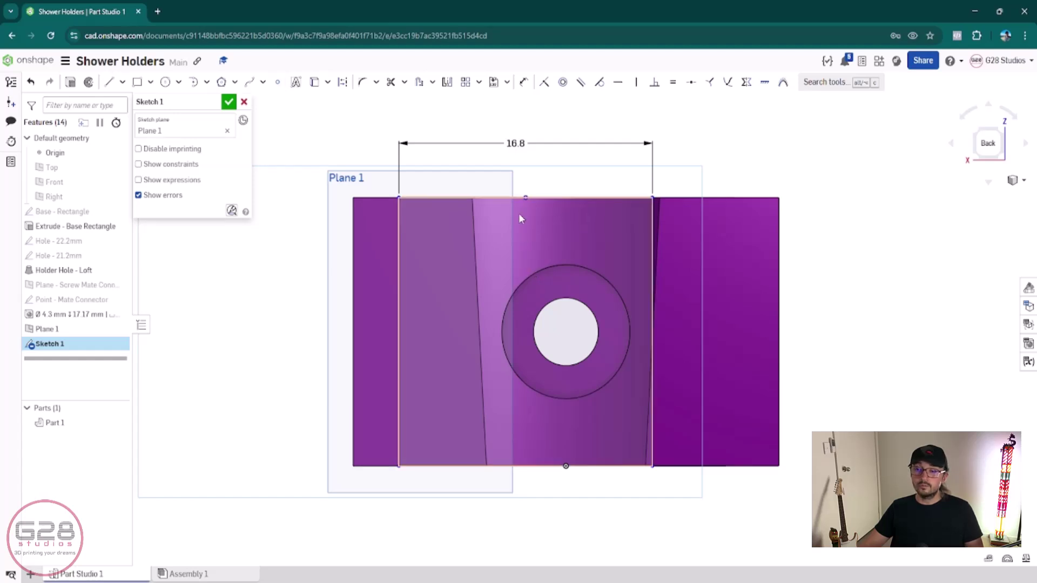
# - Constrain the midpoint of the rectangle's upper edge vertically to the origin, centring the rectangle on the slot, and finish the sketch
pyautogui.click(526, 198)
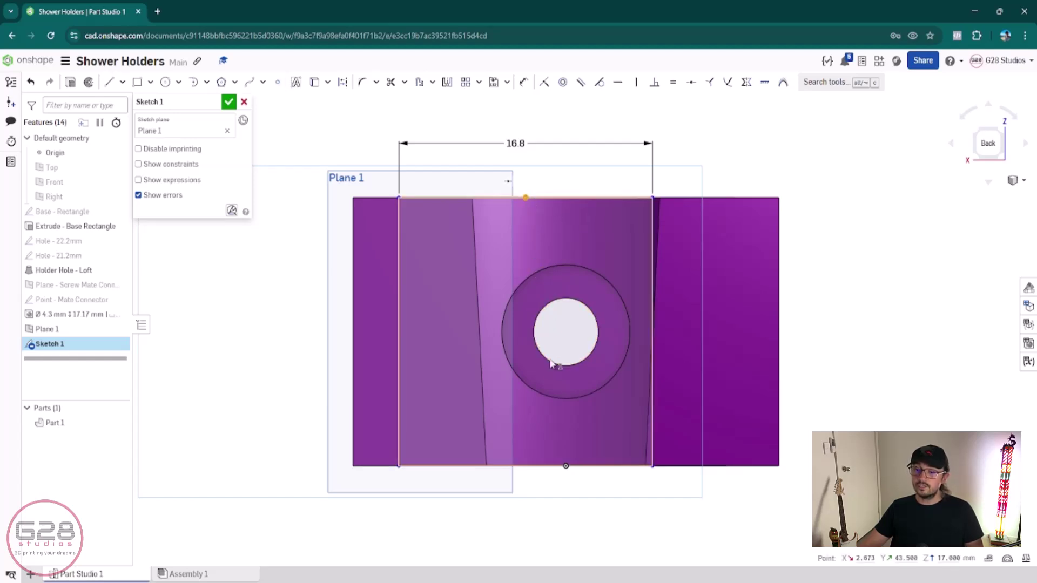
pyautogui.click(563, 466)
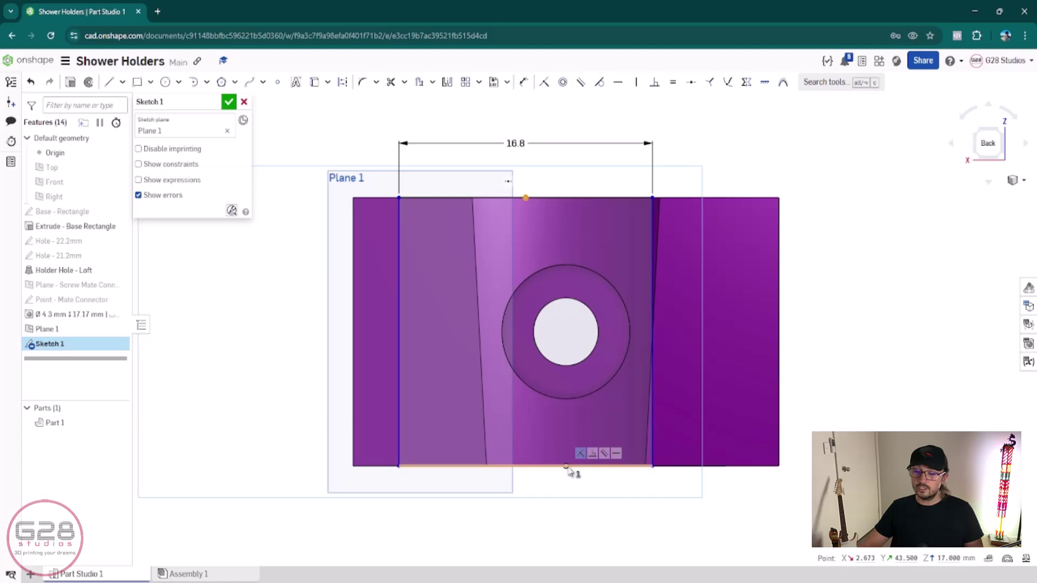
pyautogui.click(565, 468)
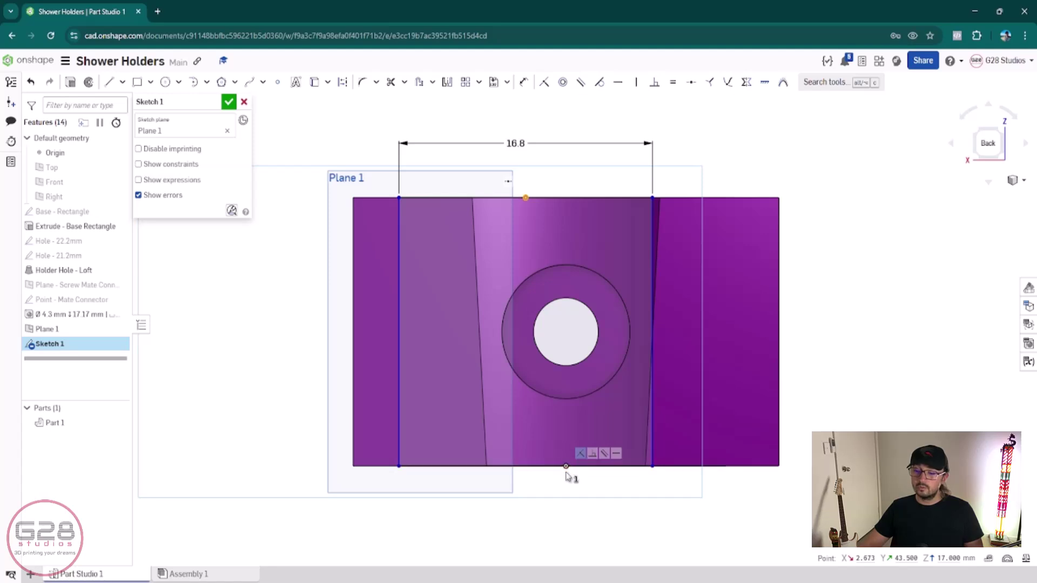
pyautogui.click(566, 469)
pyautogui.click(566, 469)
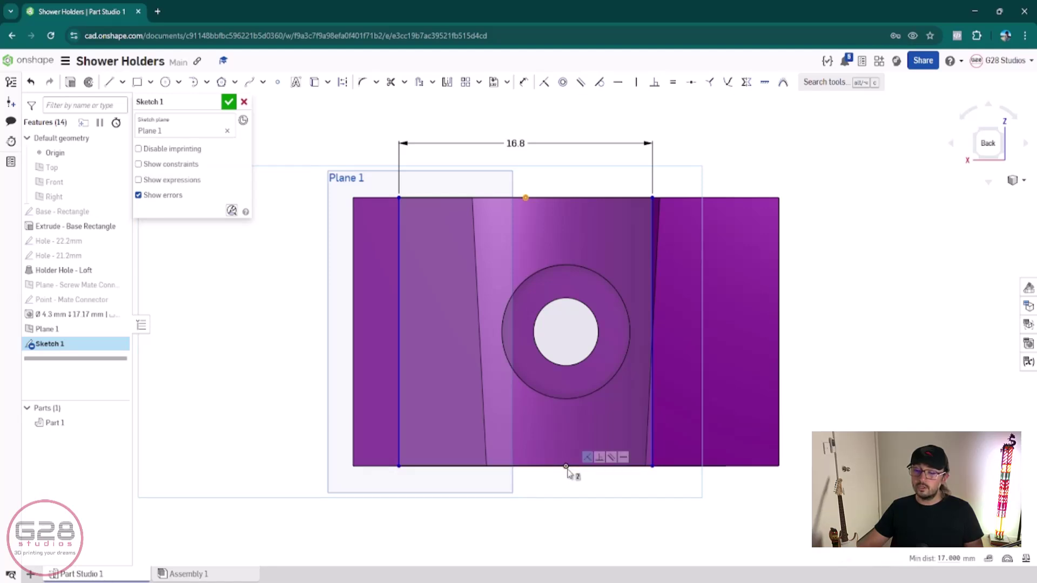
pyautogui.click(566, 467)
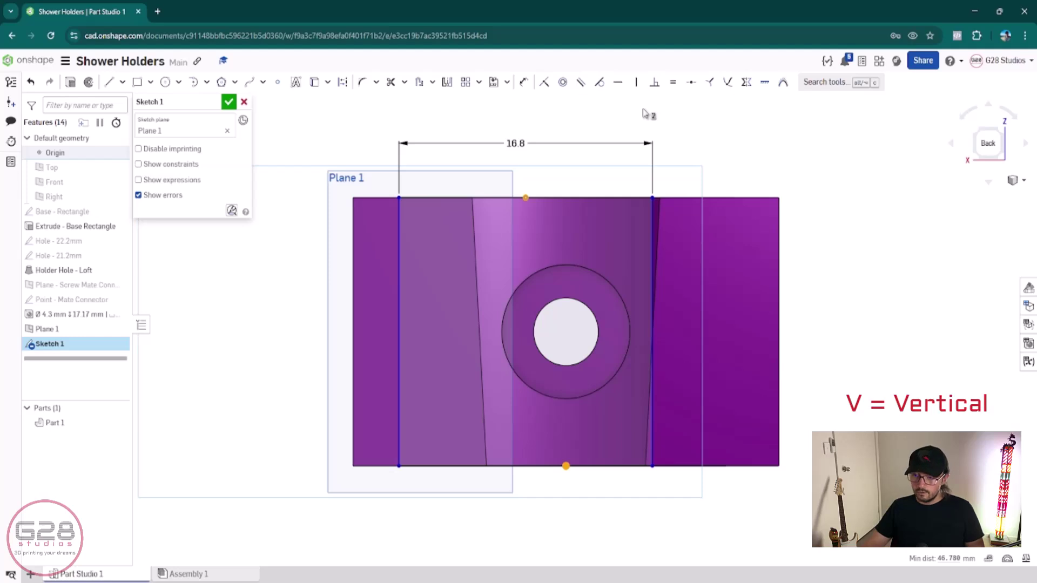
pyautogui.press('v')
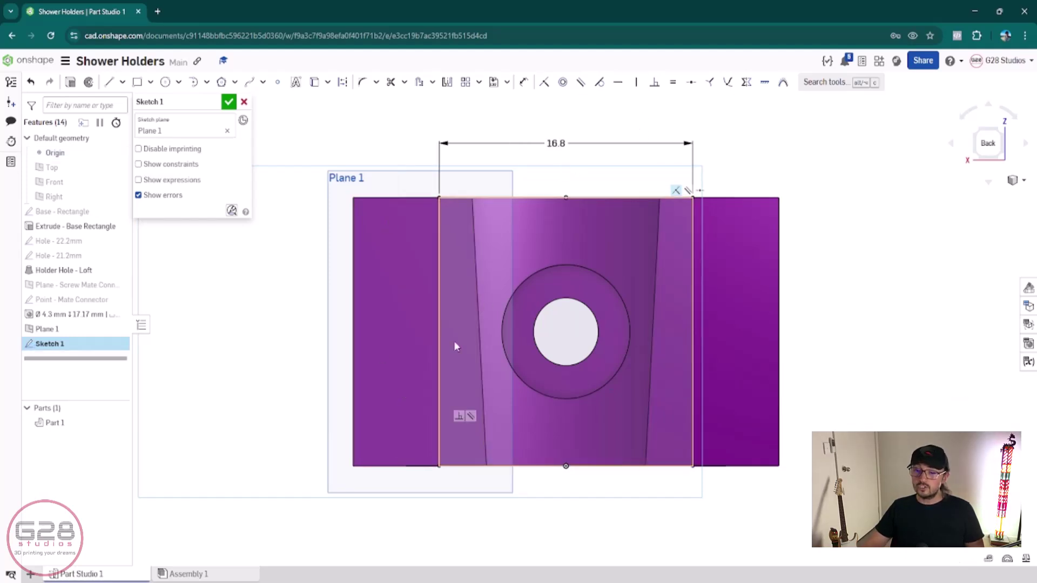
pyautogui.moveTo(454, 341)
pyautogui.mouseDown(button='right')
pyautogui.moveTo(652, 470)
pyautogui.moveTo(650, 414)
pyautogui.moveTo(653, 427)
pyautogui.moveTo(574, 374)
pyautogui.mouseUp(button='right')
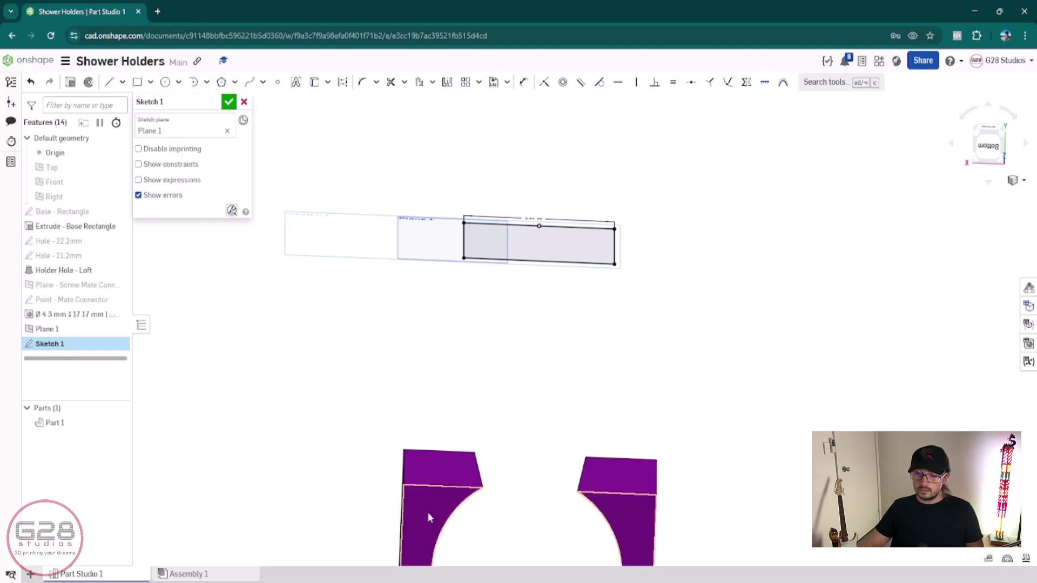
pyautogui.click(229, 102)
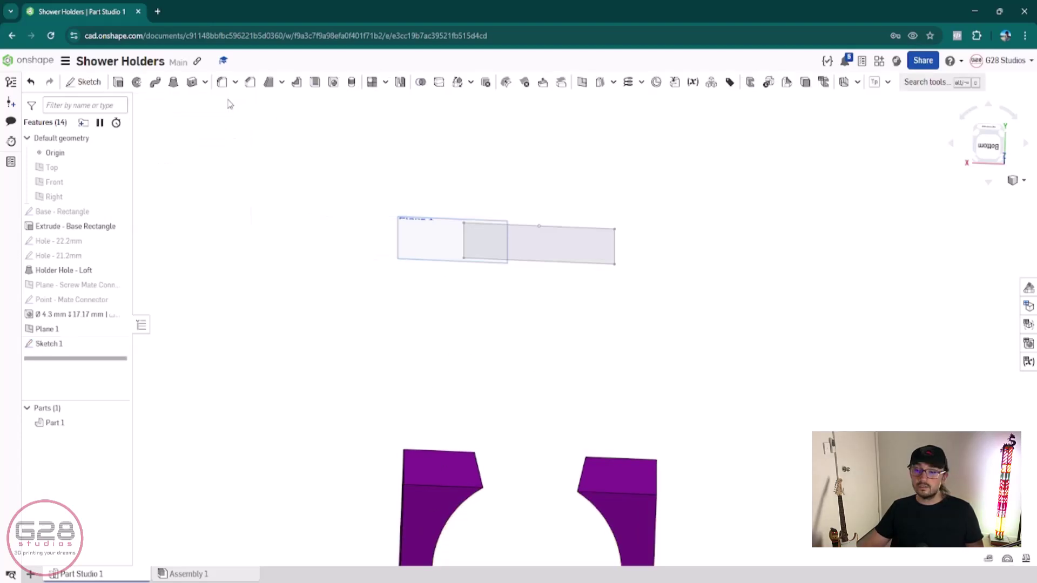
# - Edit the offset plane Plane 1 so its offset distance from the arm's end face is 0 mm
pyautogui.doubleClick(48, 329)
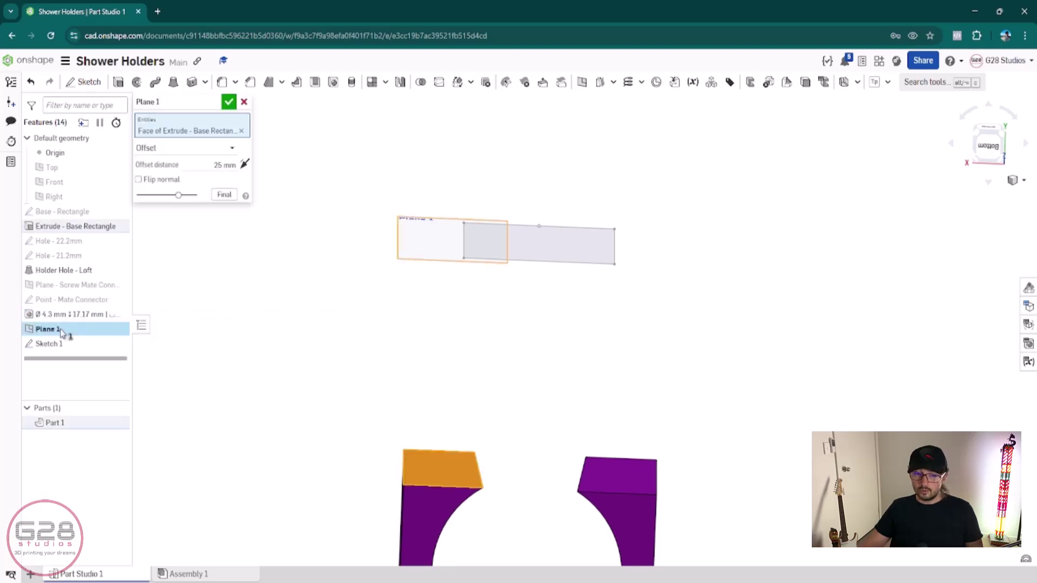
pyautogui.click(189, 166)
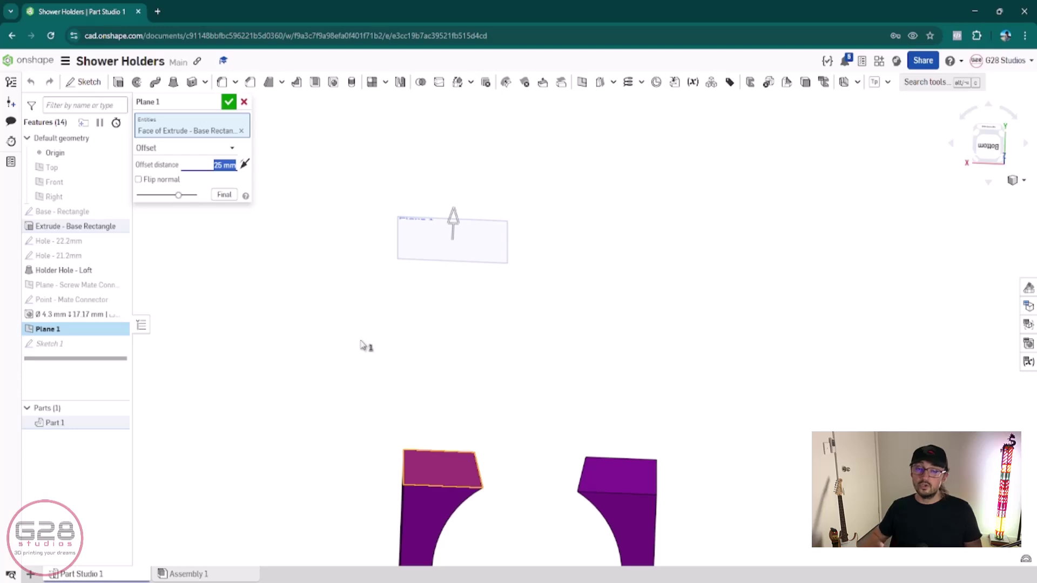
pyautogui.write('0')
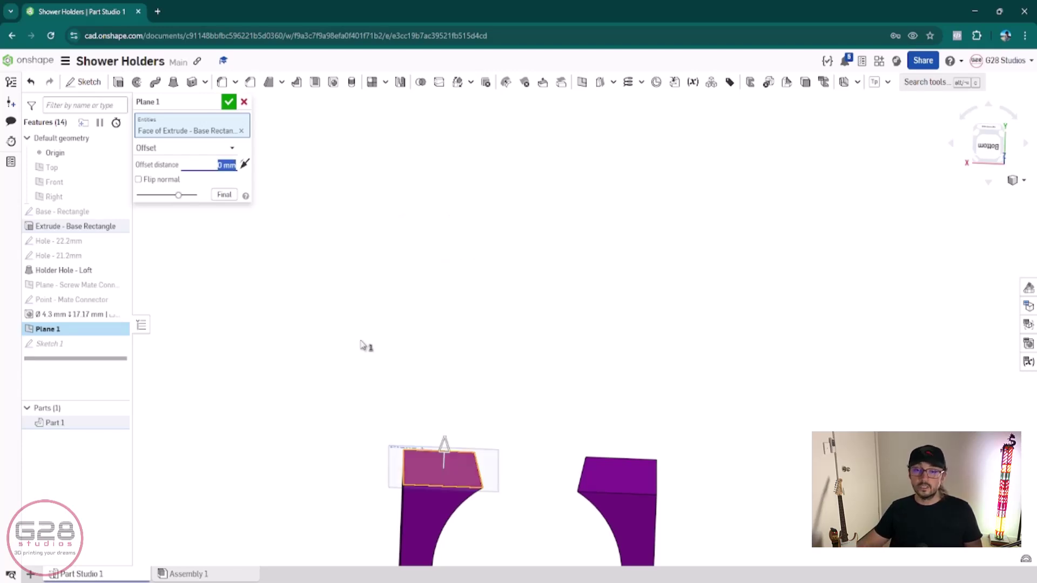
pyautogui.moveTo(450, 455); pyautogui.dragTo(436, 261, button='middle')
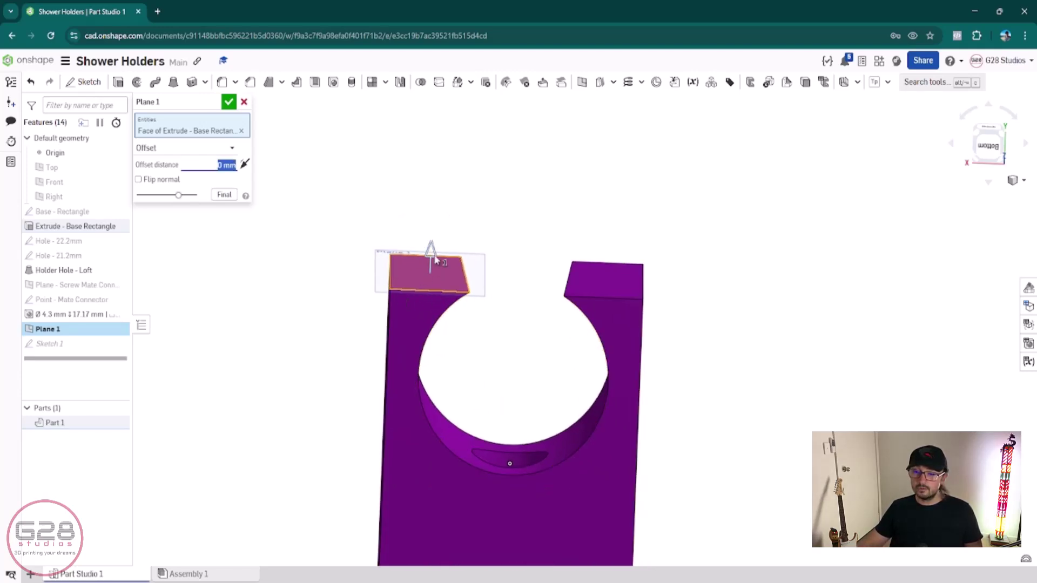
pyautogui.click(228, 102)
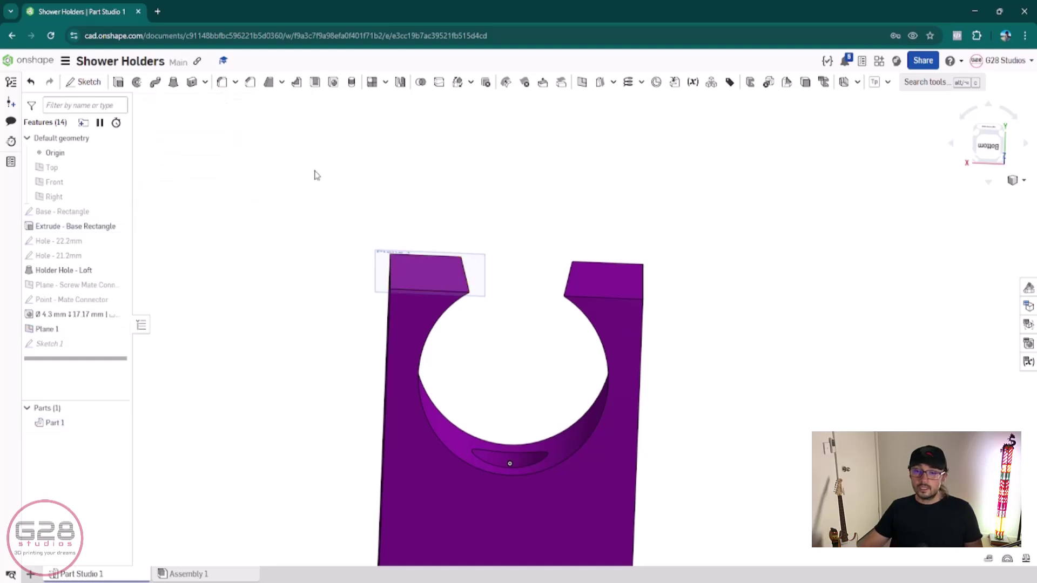
# - Set up a Remove extrude of the rectangle region into the slot opening with a blind depth of 5 mm
pyautogui.scroll(5, 495, 276)
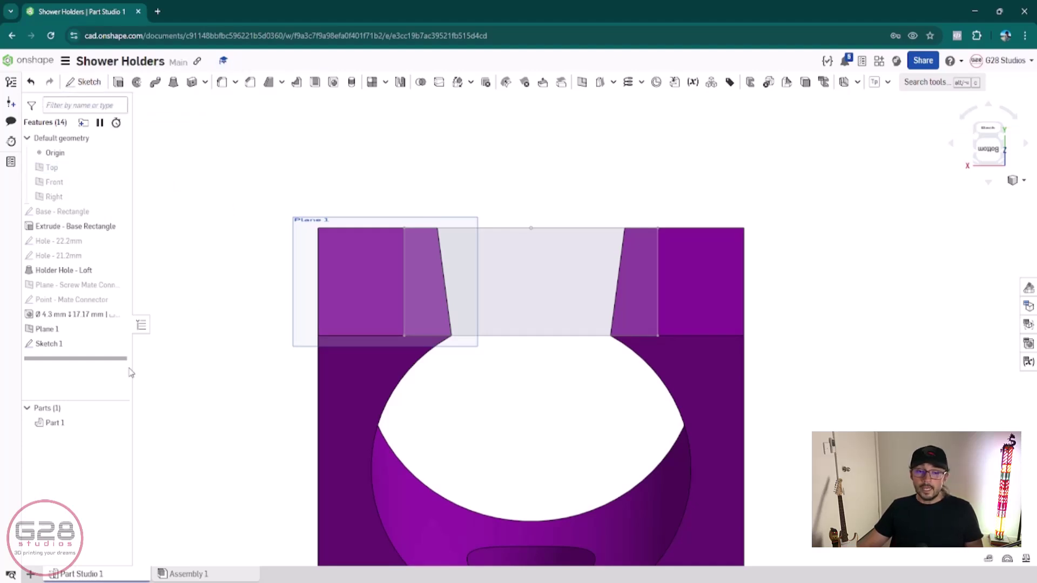
pyautogui.click(120, 83)
pyautogui.click(199, 135)
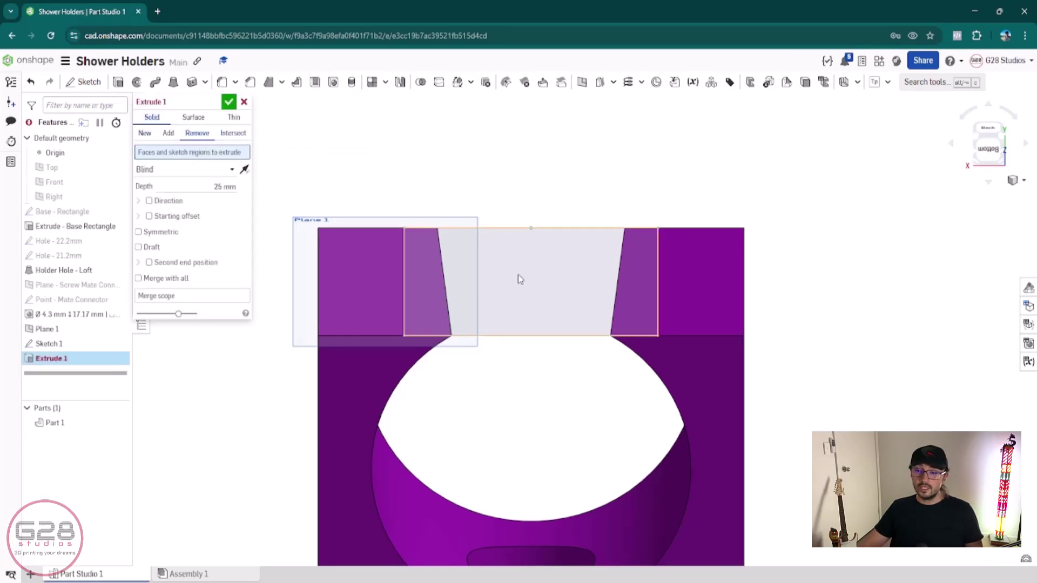
pyautogui.click(535, 293)
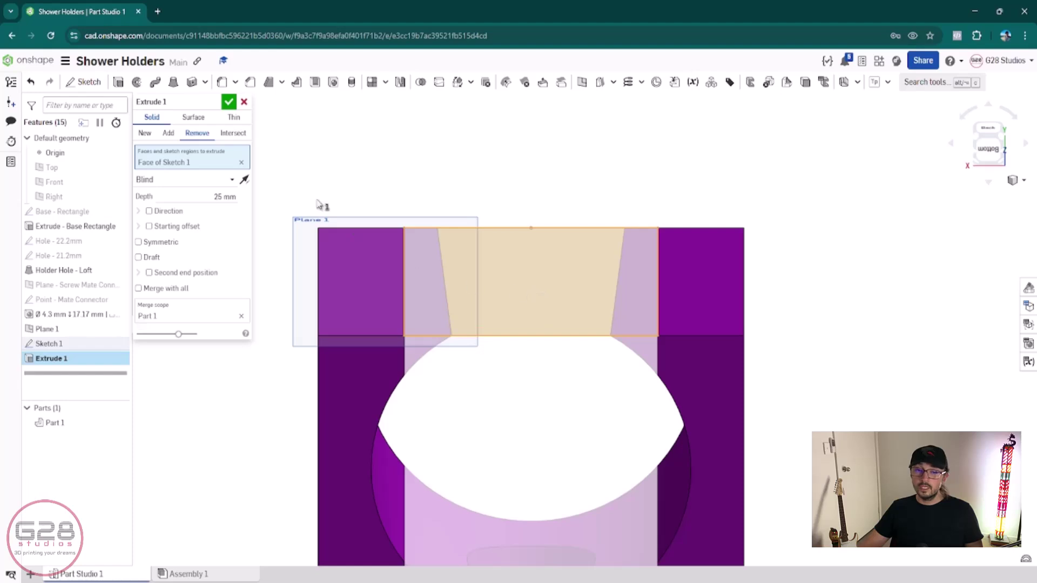
pyautogui.click(227, 197)
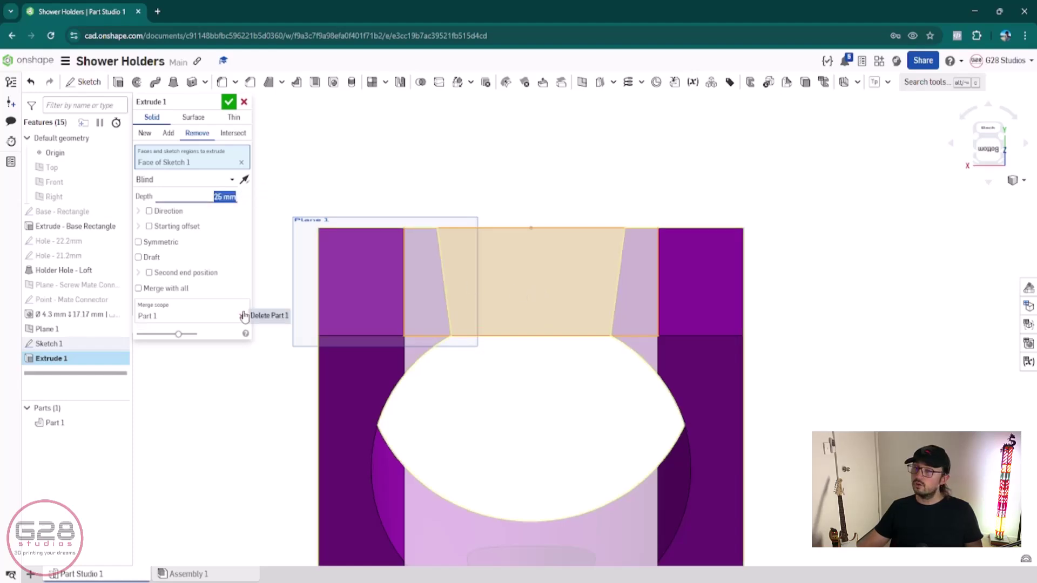
pyautogui.write('5')
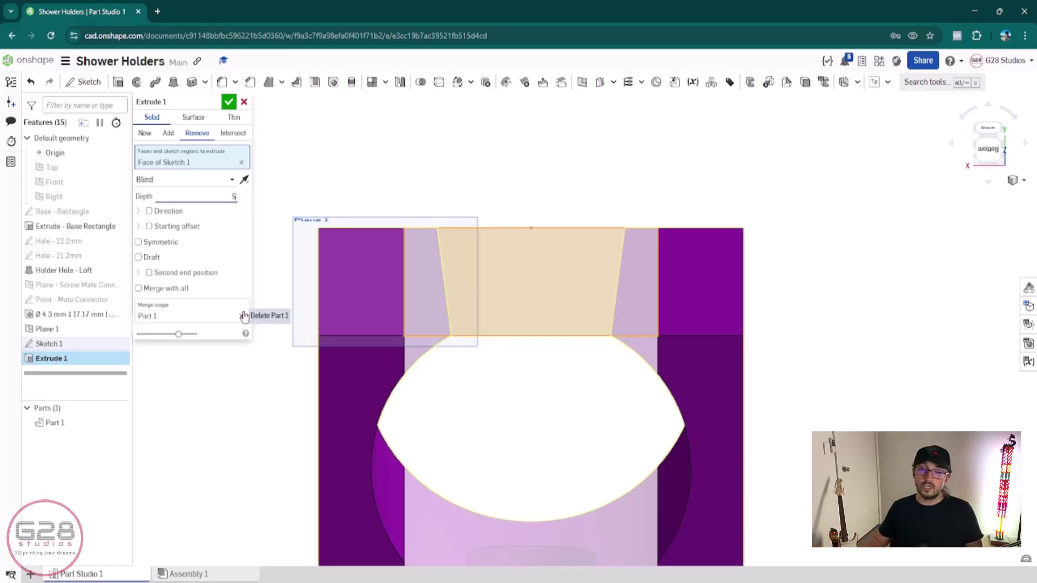
pyautogui.press('Return')
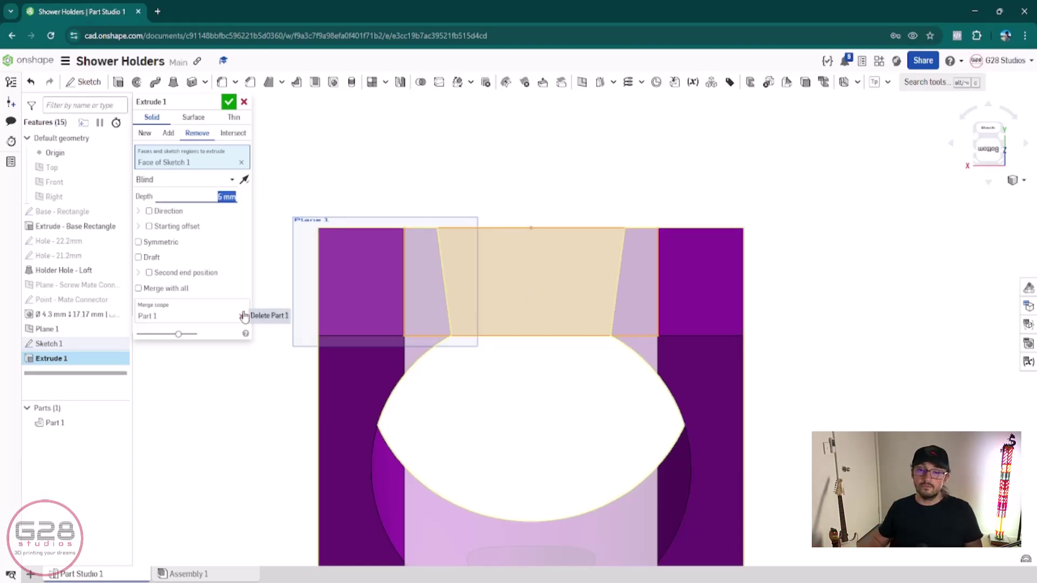
# - Reduce the cut's depth through 4 and 3.5 mm to 3 mm, checking where it meets the round hole, and accept the extrude
pyautogui.click(991, 145)
pyautogui.moveTo(597, 370); pyautogui.dragTo(578, 216, button='middle')
pyautogui.scroll(3, 556, 254)
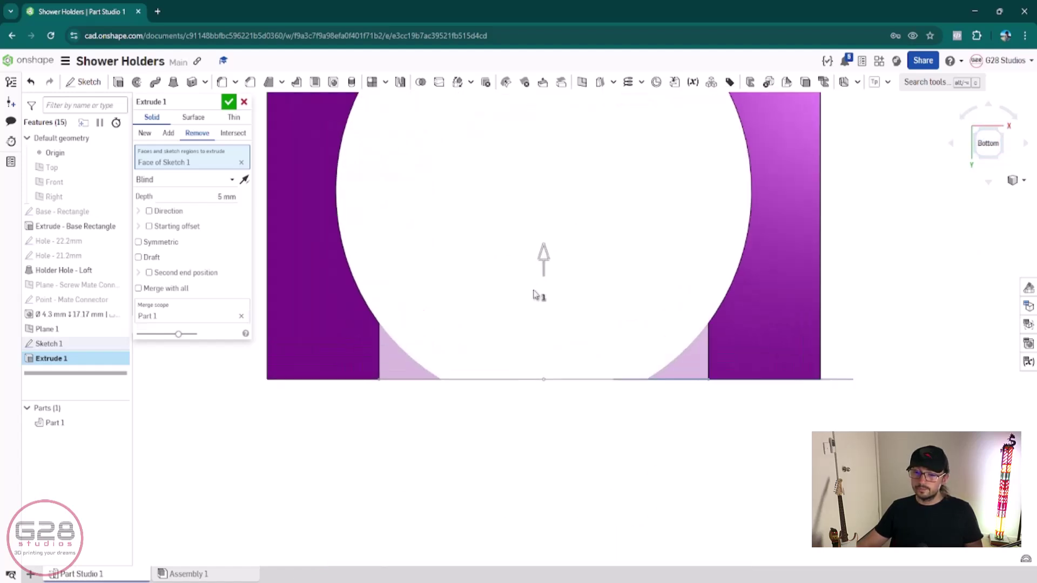
pyautogui.moveTo(535, 294)
pyautogui.mouseDown(button='right')
pyautogui.moveTo(532, 355)
pyautogui.moveTo(522, 347)
pyautogui.mouseUp(button='right')
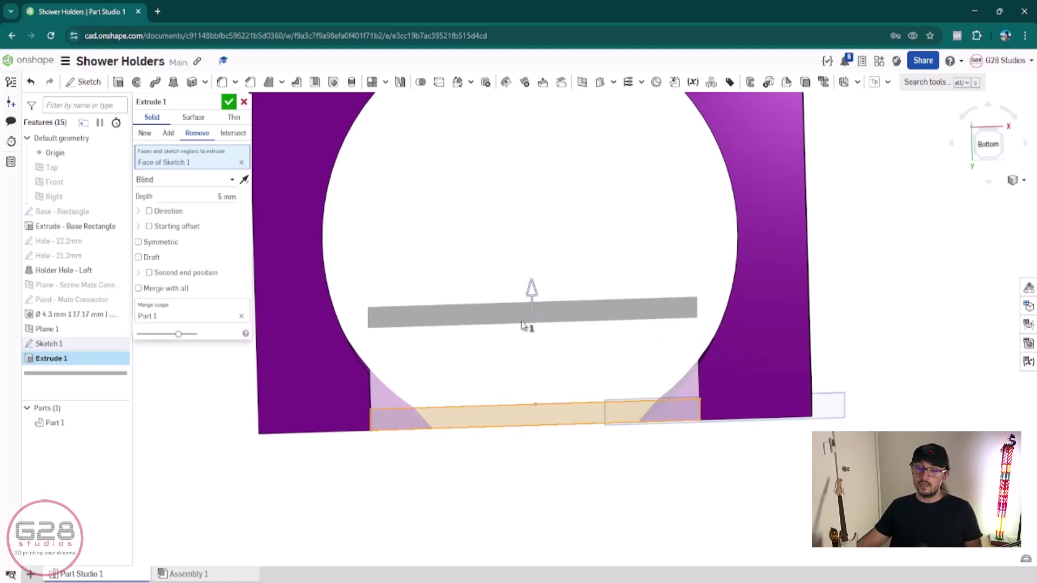
pyautogui.click(227, 196)
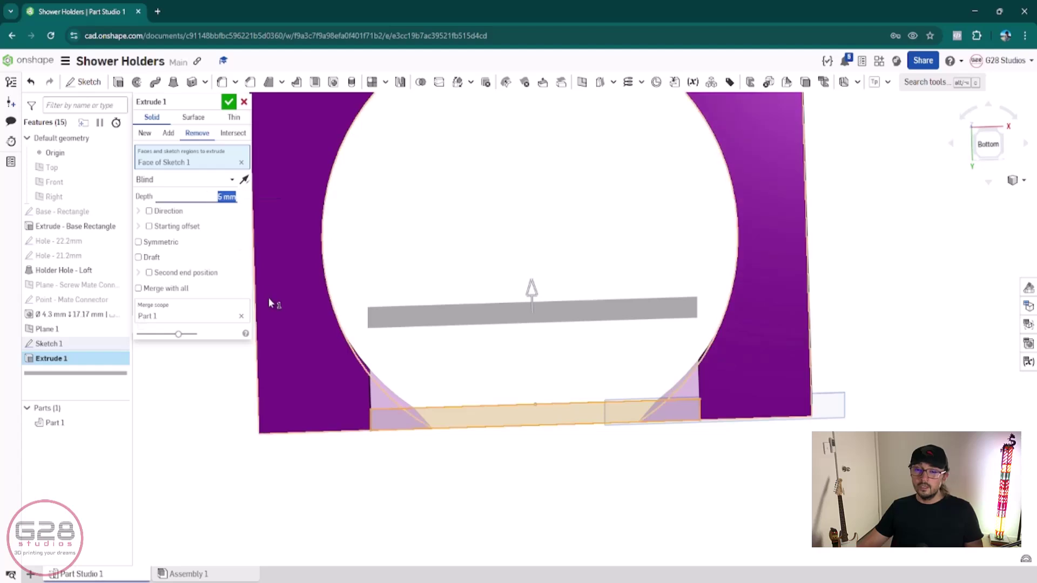
pyautogui.press('Down')
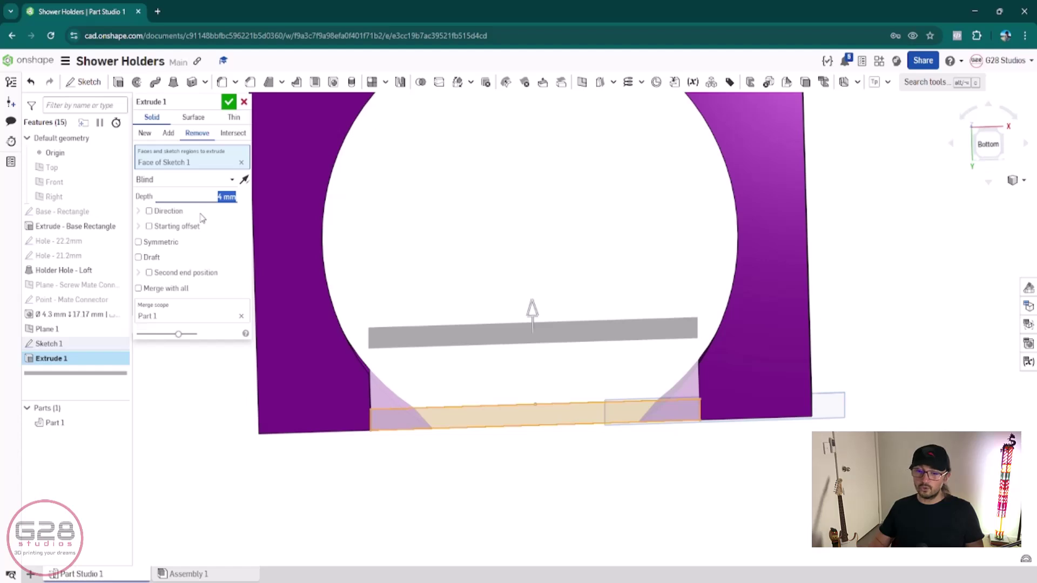
pyautogui.write('3.5')
pyautogui.press('Return')
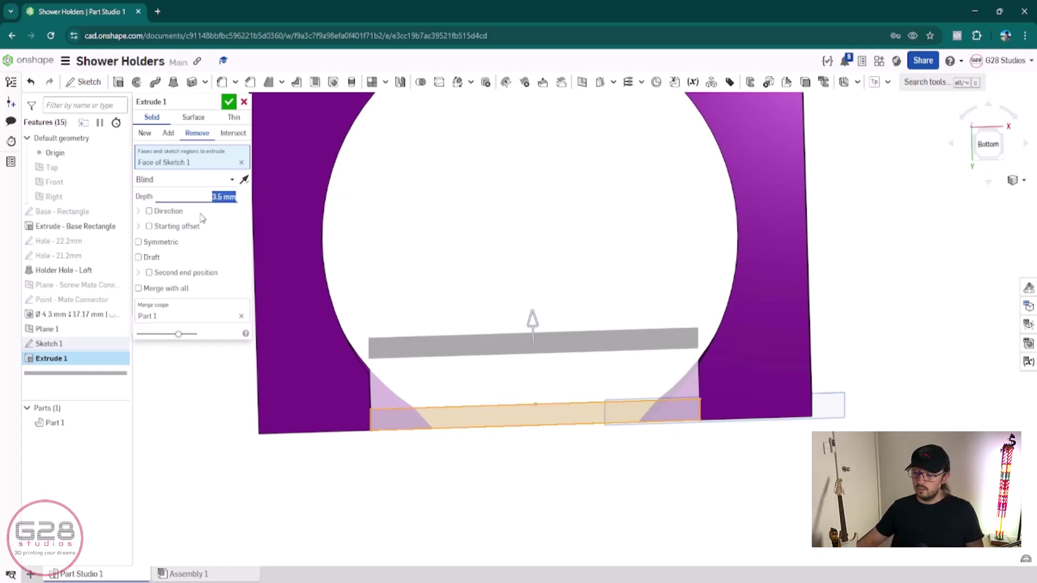
pyautogui.write('3')
pyautogui.press('Return')
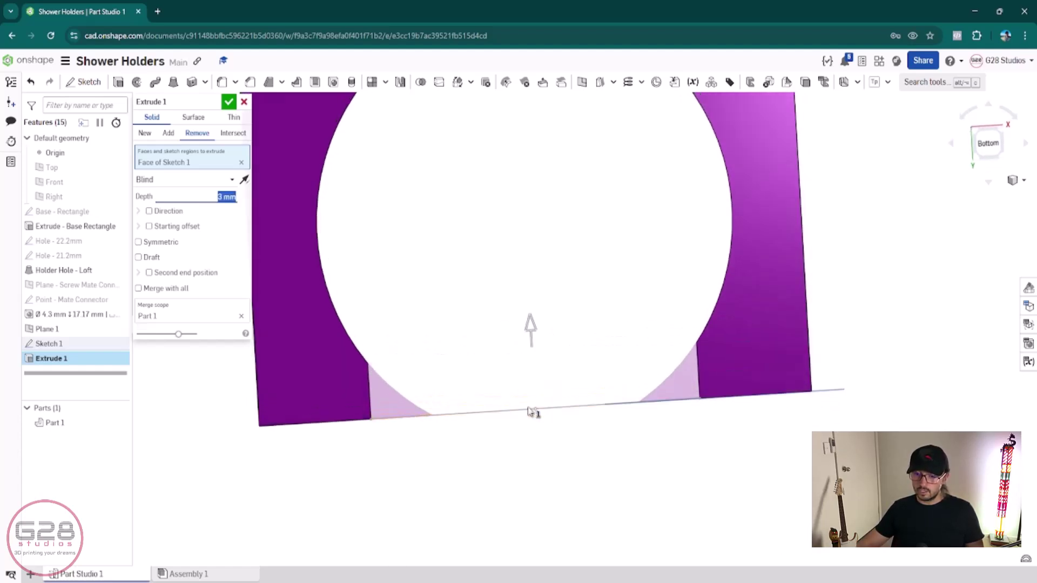
pyautogui.press('n')
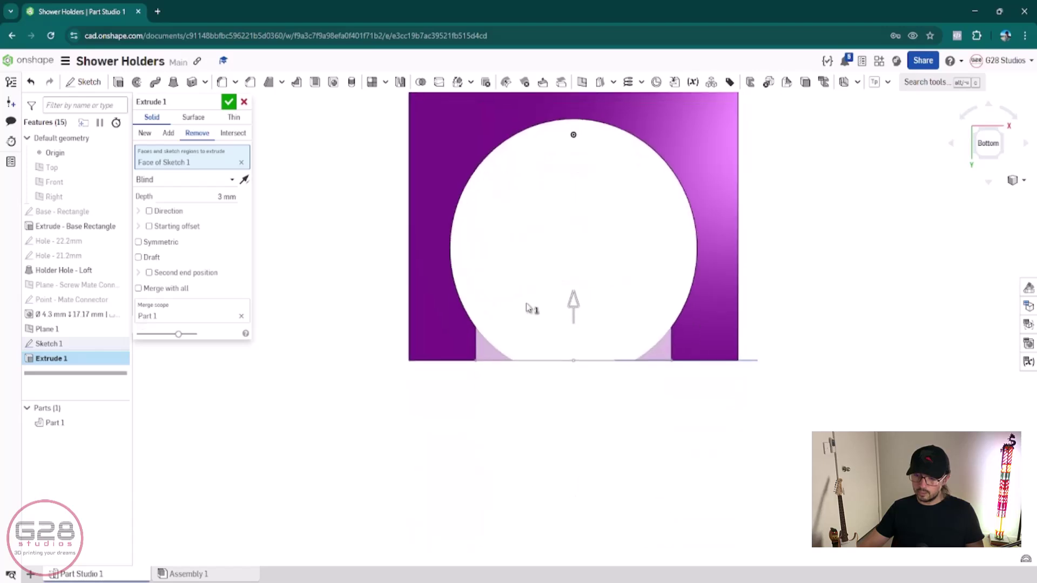
pyautogui.moveTo(527, 304); pyautogui.dragTo(531, 332, button='right')
pyautogui.scroll(7, 532, 332)
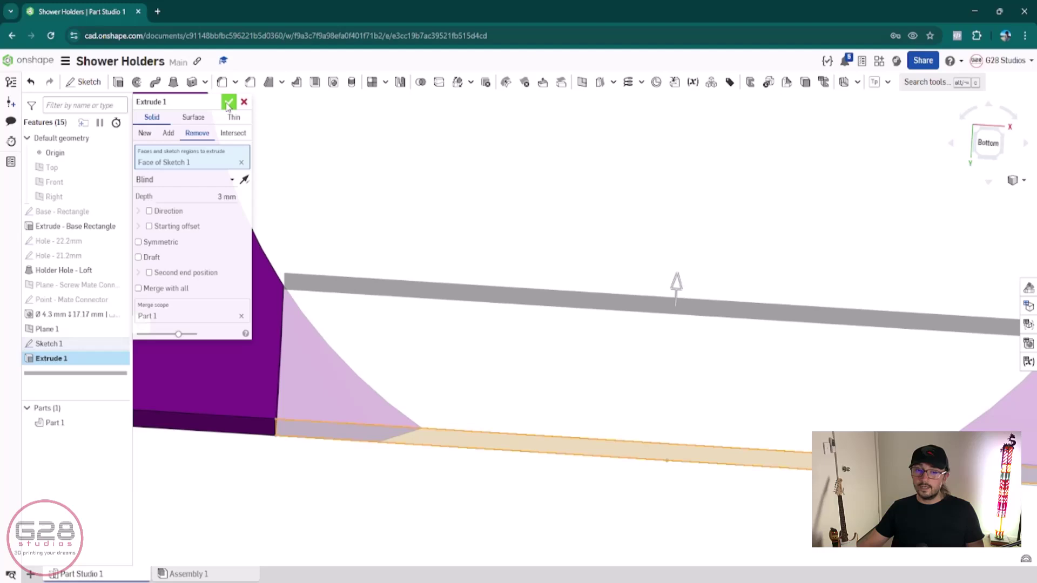
pyautogui.click(226, 105)
# - Chamfer the outer edge at the end of each holder arm with an equal distance of 2 mm
pyautogui.scroll(-5, 433, 324)
pyautogui.moveTo(486, 454); pyautogui.dragTo(497, 221, button='right')
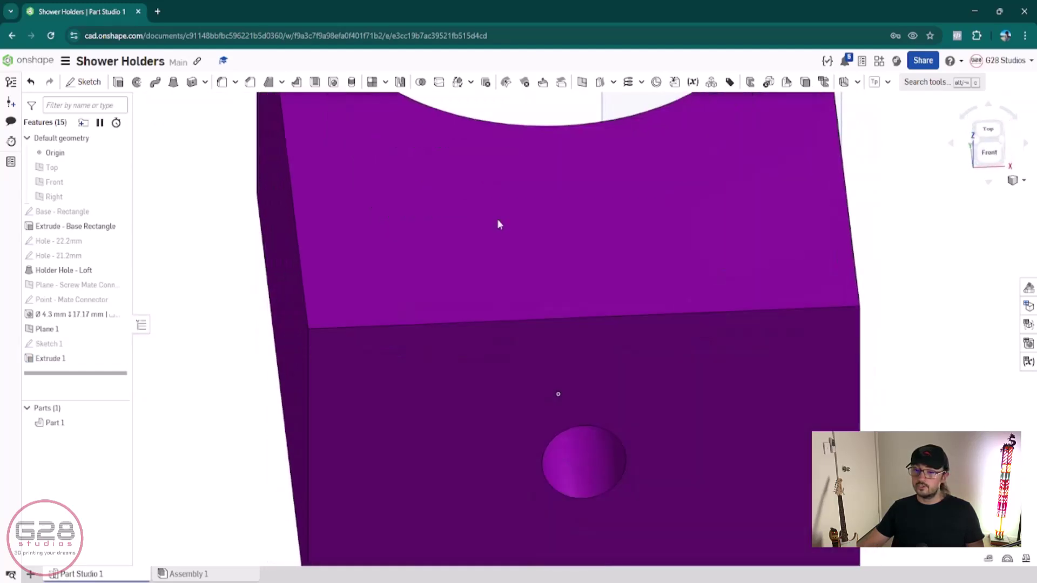
pyautogui.click(989, 131)
pyautogui.scroll(2, 546, 246)
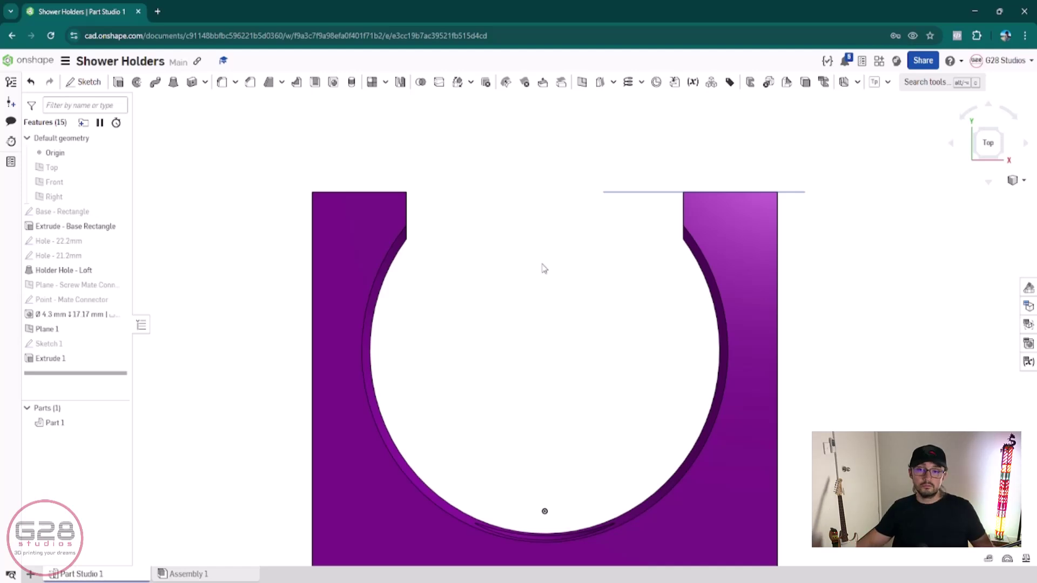
pyautogui.click(249, 83)
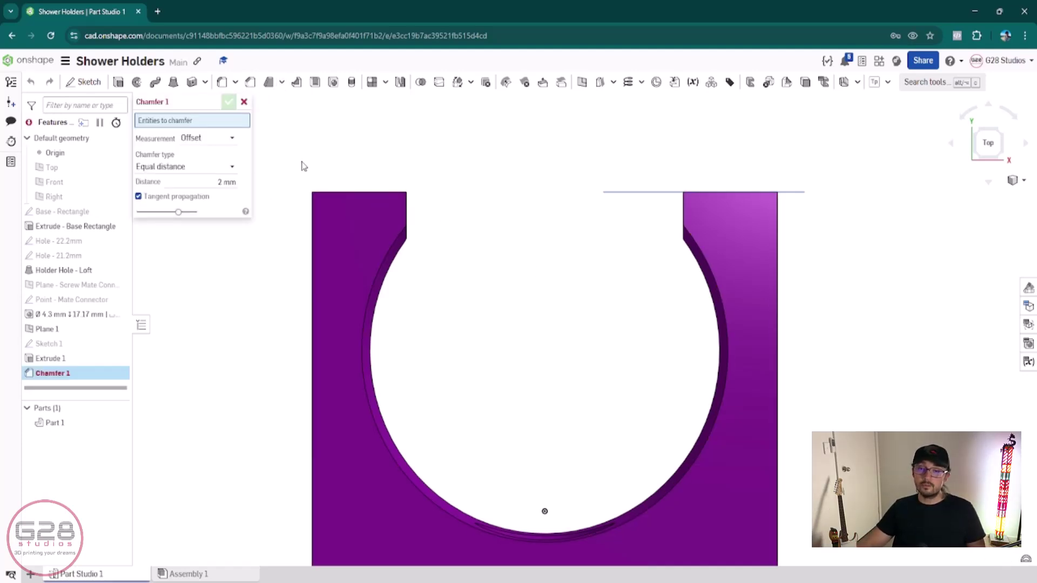
pyautogui.moveTo(301, 164); pyautogui.dragTo(682, 271, button='right')
pyautogui.scroll(-5, 623, 301)
pyautogui.scroll(5, 639, 327)
pyautogui.moveTo(639, 326); pyautogui.dragTo(483, 296, button='right')
pyautogui.click(376, 255)
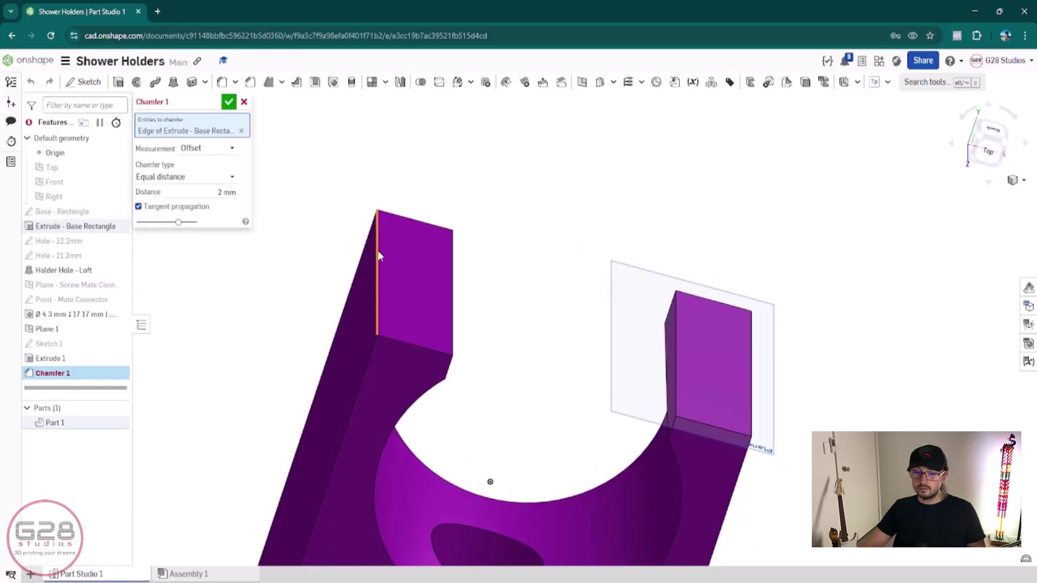
pyautogui.click(752, 368)
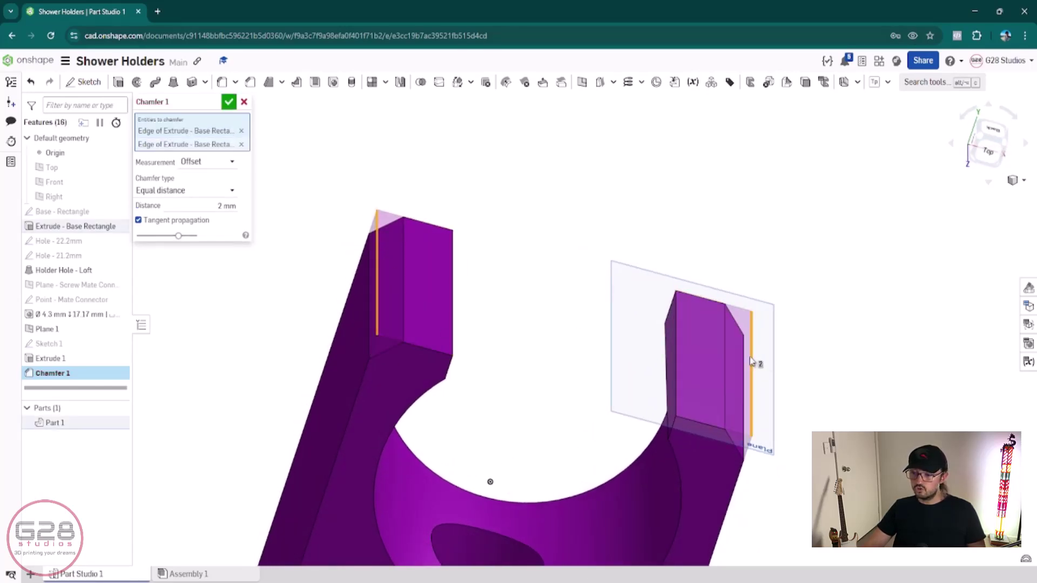
pyautogui.click(229, 102)
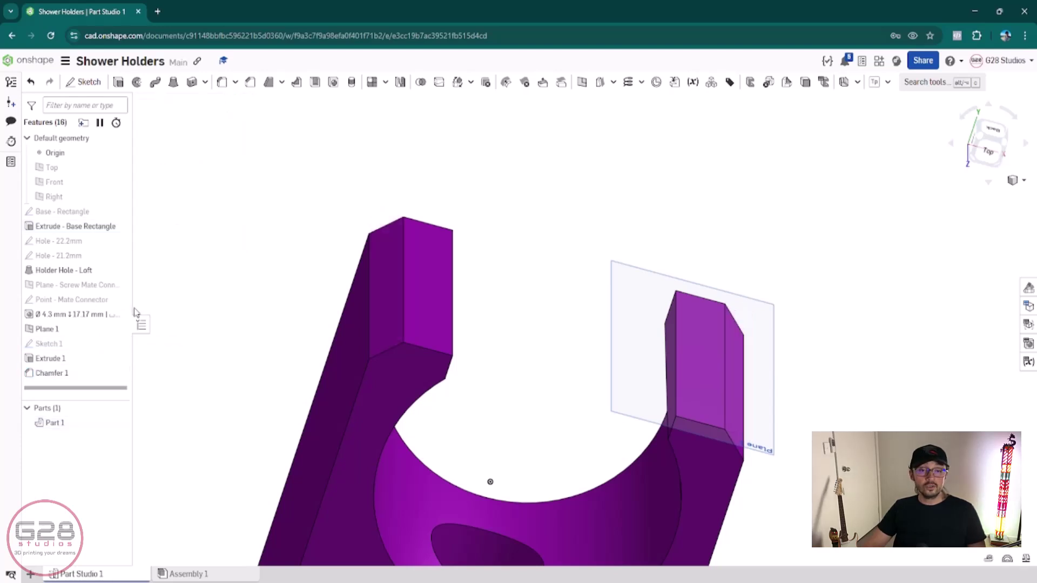
# - Rename the feature Plane 1 as "Plane - Hole Adjusment"
pyautogui.doubleClick(65, 330)
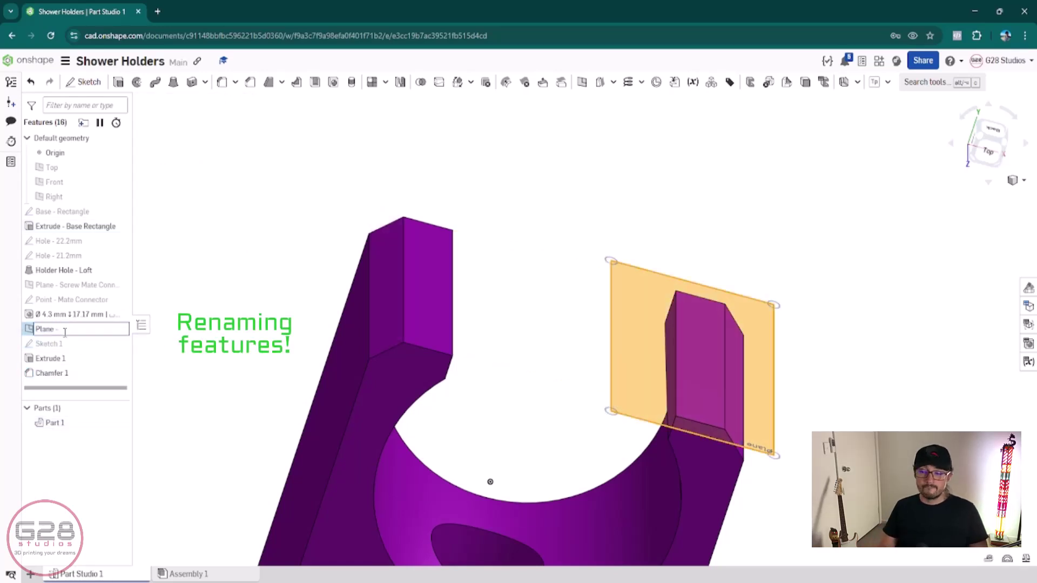
pyautogui.write('- Hole Adjusment')
pyautogui.press('Return')
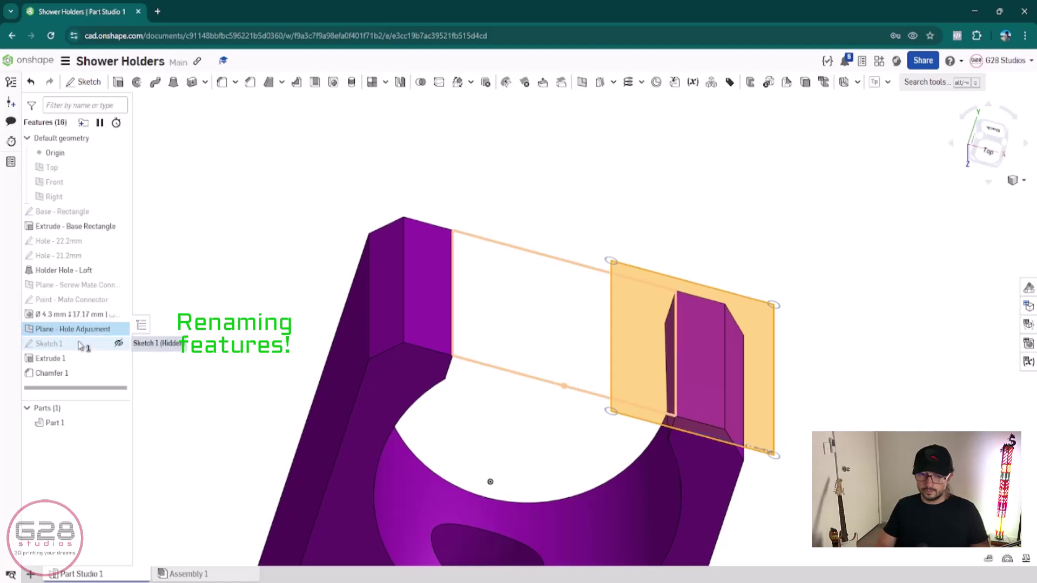
# - Rename Sketch 1 as "Sketch - Hole Adjustment", Extrude 1 as "Extrude - Hole Adjustment" and Chamfer 1 as "Chamfer - Top Corners"
pyautogui.doubleClick(83, 345)
pyautogui.write('Sketch - Hole A')
pyautogui.moveTo(792, 230); pyautogui.dragTo(668, 188, button='middle')
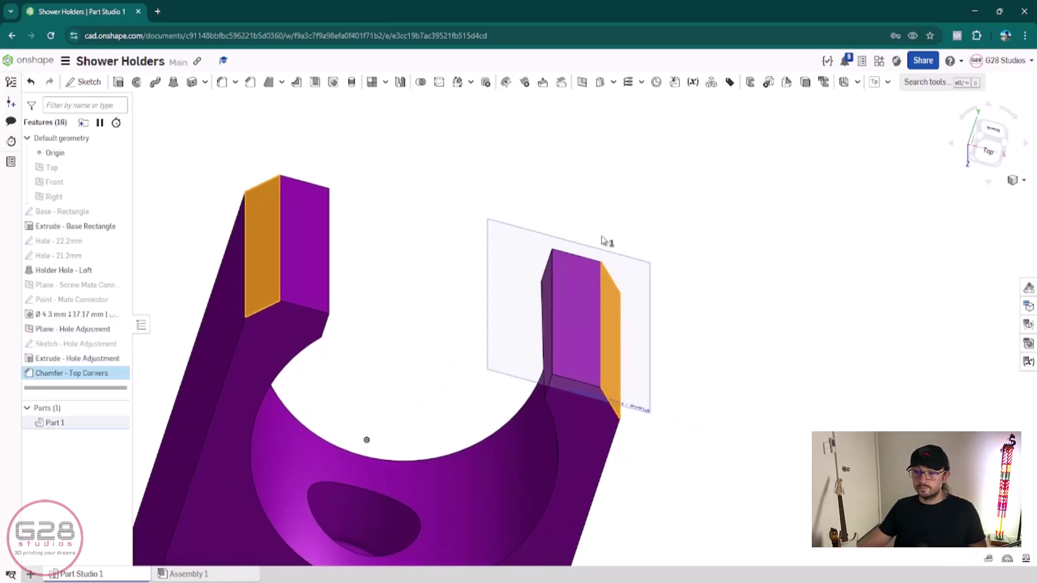
# - Hide the Plane - Hole Adjusment plane and view the chamfered arm ends from above
pyautogui.click(787, 278)
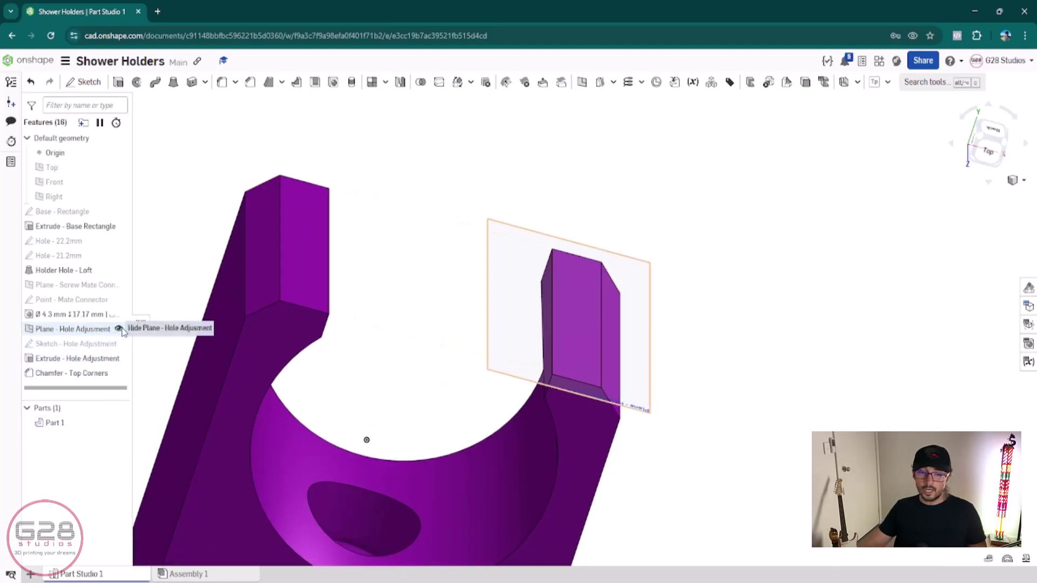
pyautogui.click(120, 329)
pyautogui.moveTo(390, 379); pyautogui.dragTo(432, 338, button='middle')
pyautogui.moveTo(432, 338); pyautogui.dragTo(507, 356, button='right')
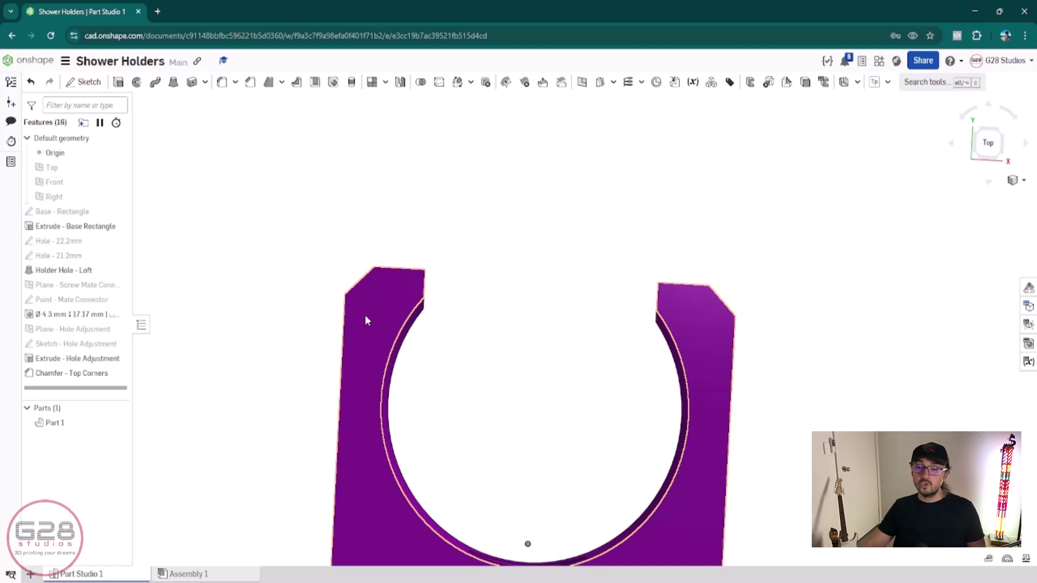
pyautogui.moveTo(509, 277); pyautogui.dragTo(342, 295, button='right')
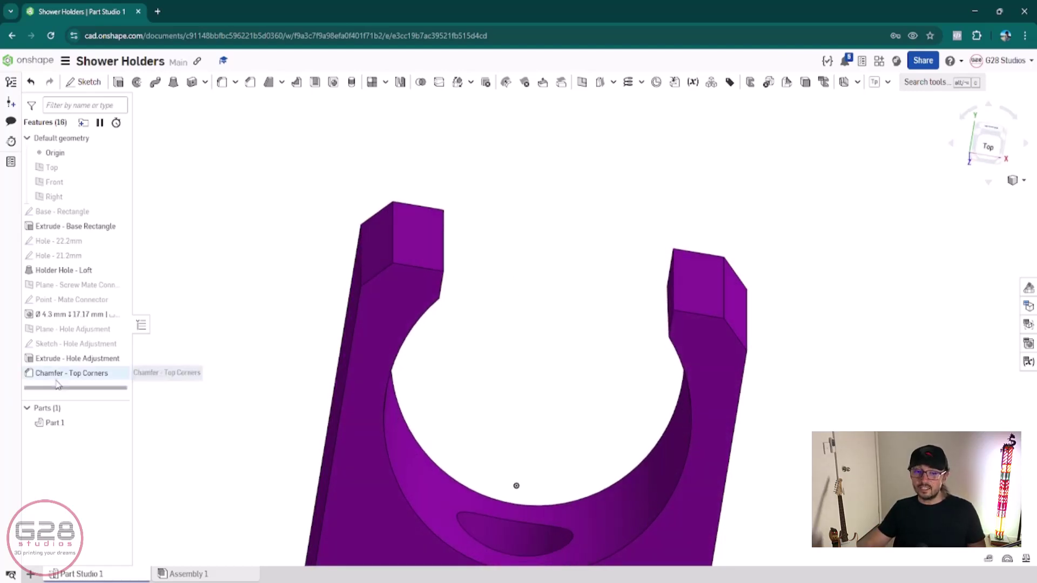
# - Try an equal distance of 5 mm on the Chamfer - Top Corners feature and inspect the arm ends
pyautogui.doubleClick(76, 373)
pyautogui.click(202, 204)
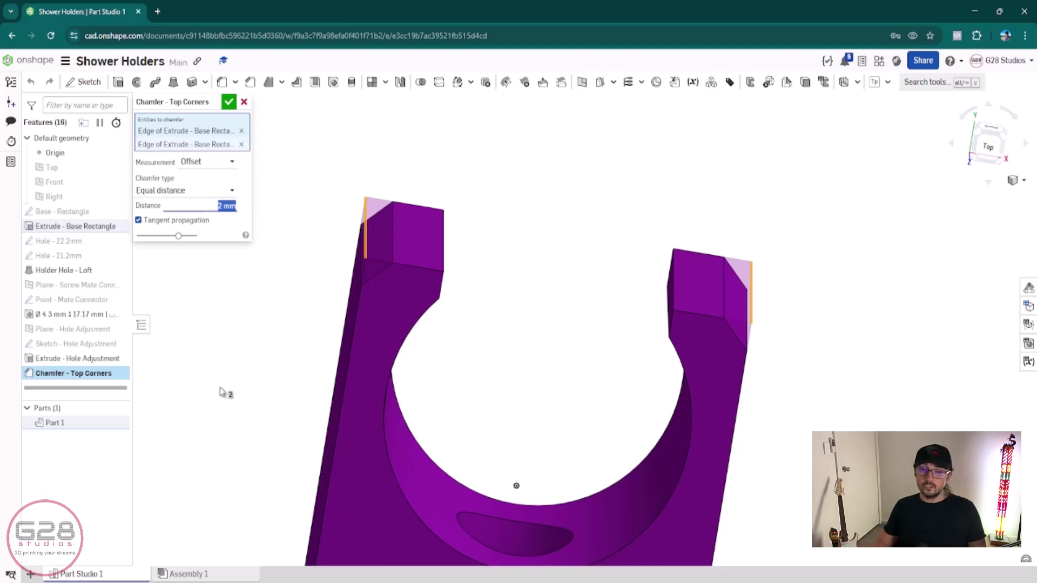
pyautogui.write('5')
pyautogui.press('Return')
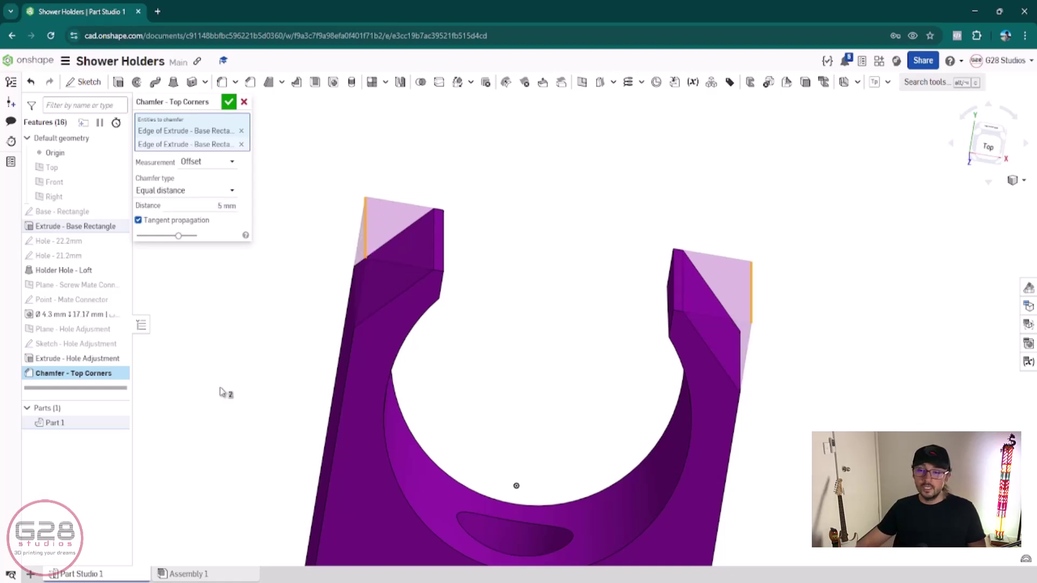
pyautogui.moveTo(451, 257); pyautogui.dragTo(342, 336, button='right')
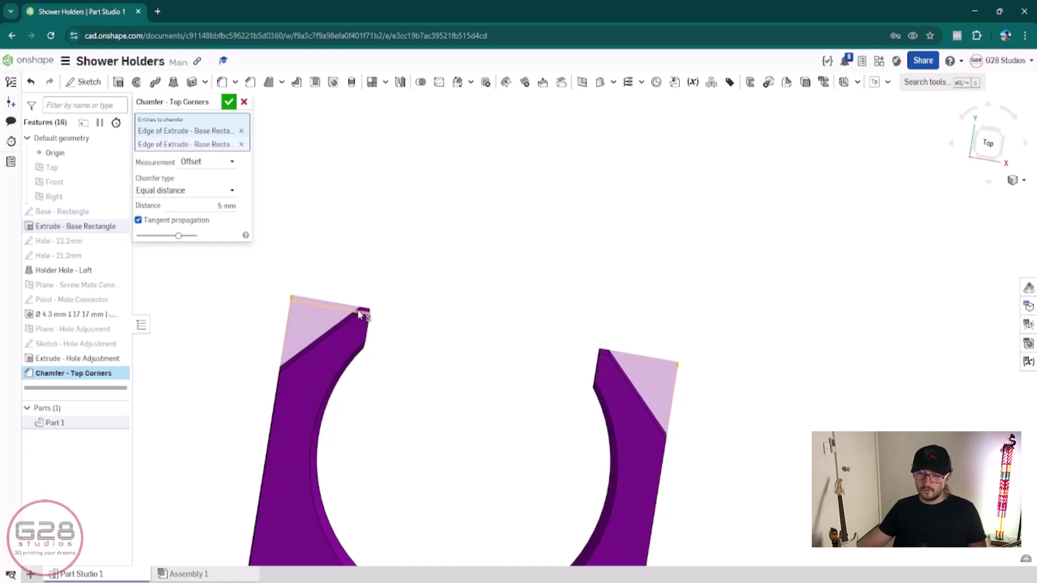
# - Set the Chamfer - Top Corners distance back to 2 mm and accept the feature
pyautogui.click(216, 206)
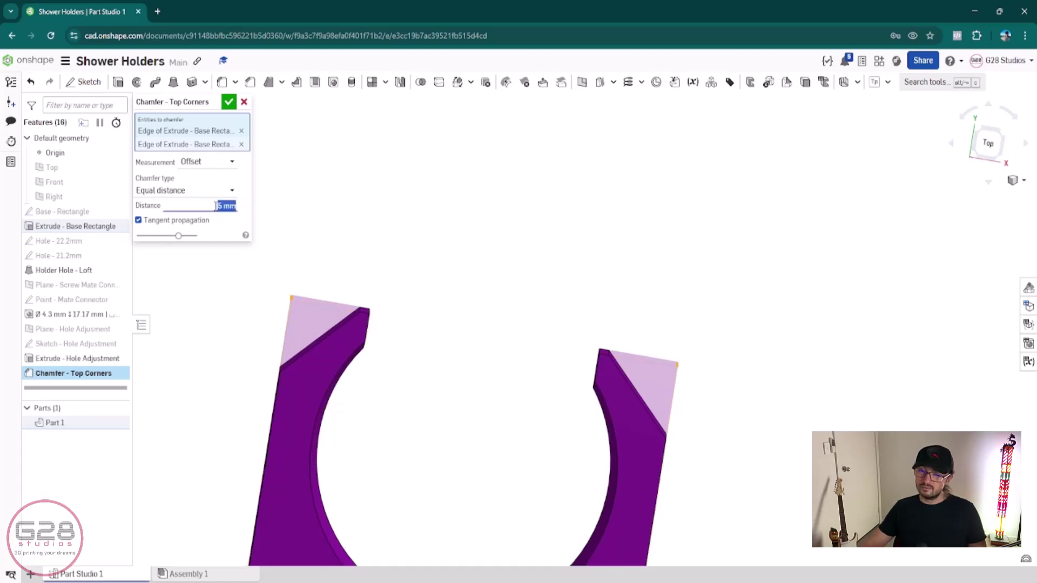
pyautogui.write('2')
pyautogui.press('Return')
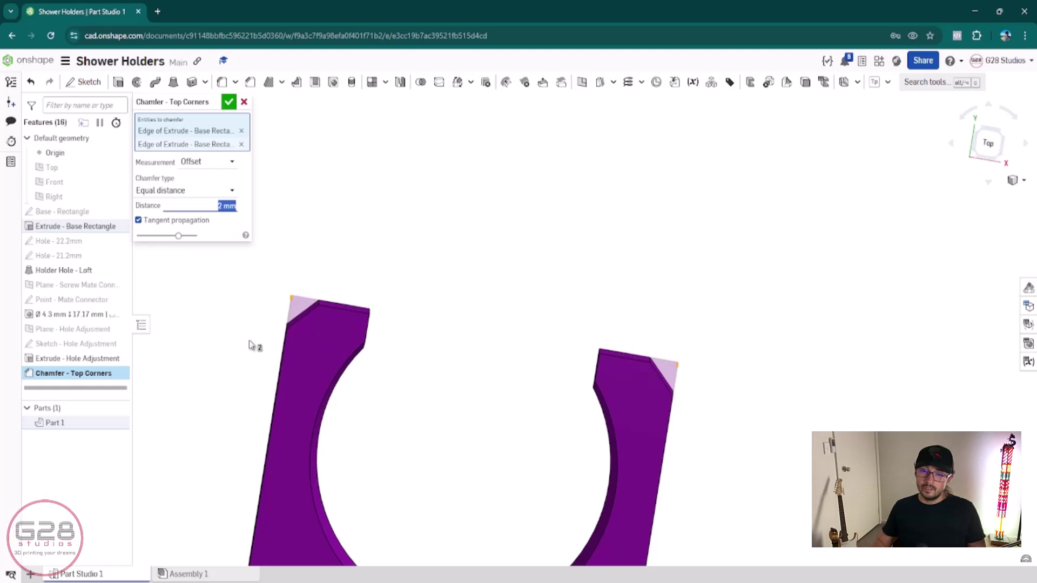
pyautogui.moveTo(257, 343); pyautogui.dragTo(262, 355, button='right')
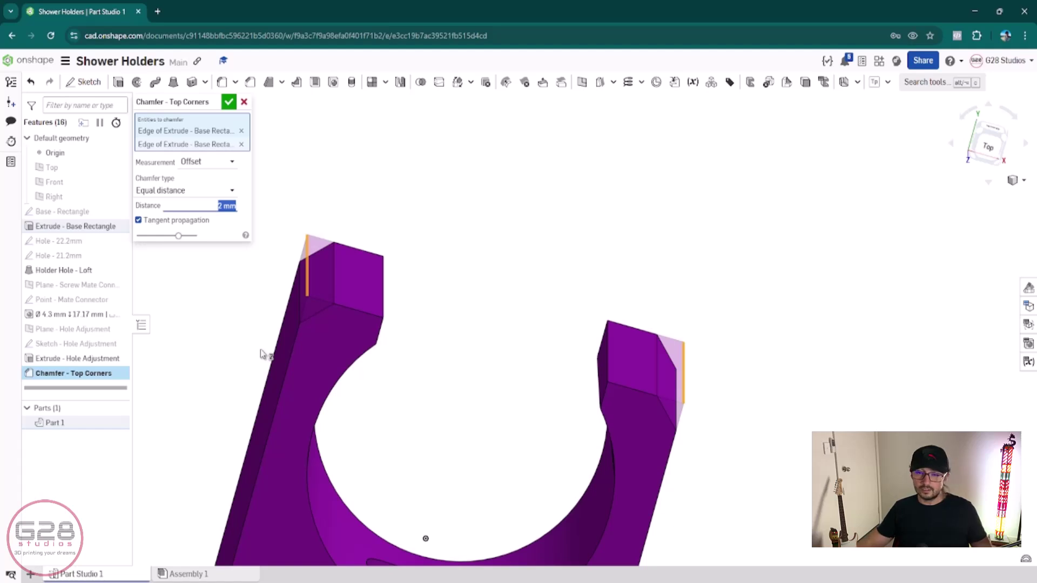
pyautogui.click(231, 102)
# - Set up a new equal-distance chamfer with a distance of 1 mm for the holder body
pyautogui.scroll(-3, 483, 426)
pyautogui.moveTo(477, 426); pyautogui.dragTo(444, 418, button='middle')
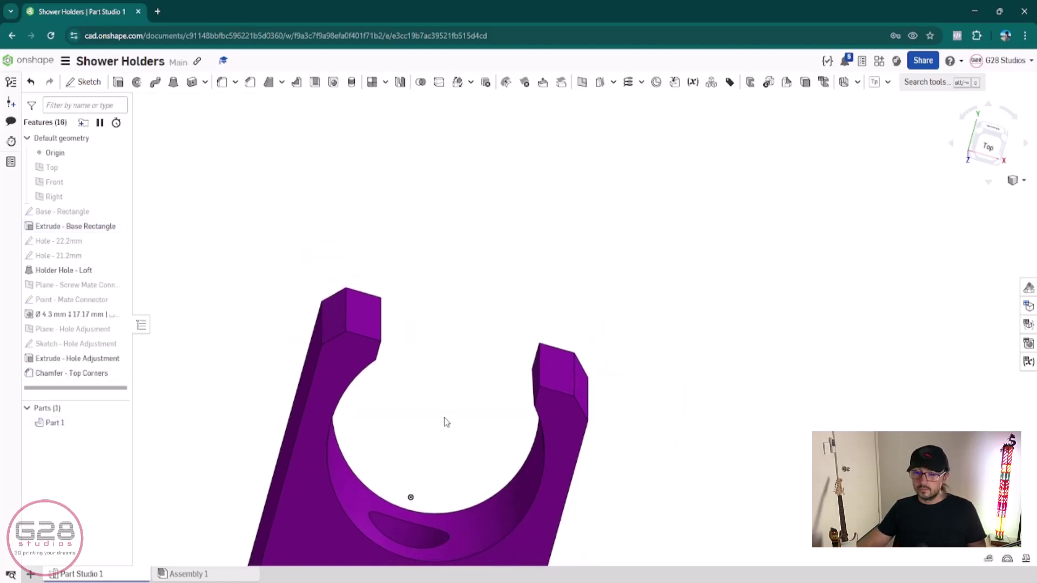
pyautogui.moveTo(447, 422); pyautogui.dragTo(420, 340, button='right')
pyautogui.moveTo(459, 292); pyautogui.dragTo(453, 270, button='right')
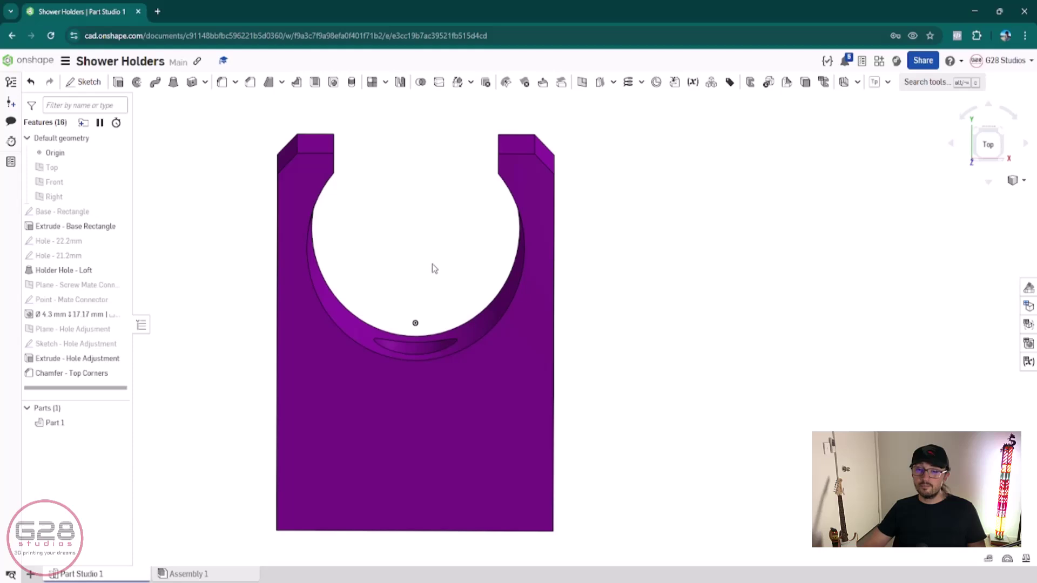
pyautogui.moveTo(432, 264); pyautogui.dragTo(441, 271, button='right')
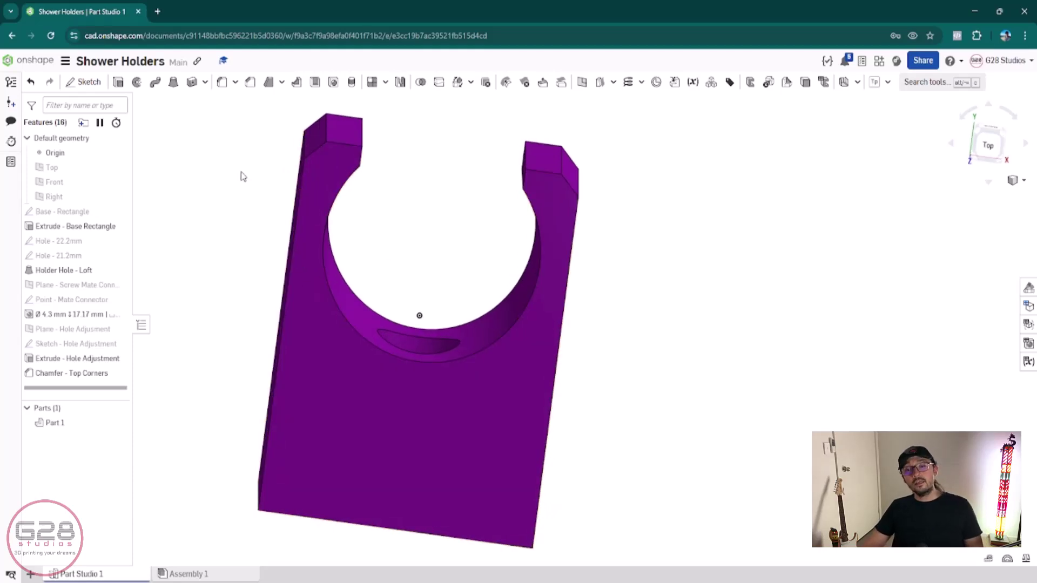
pyautogui.click(250, 84)
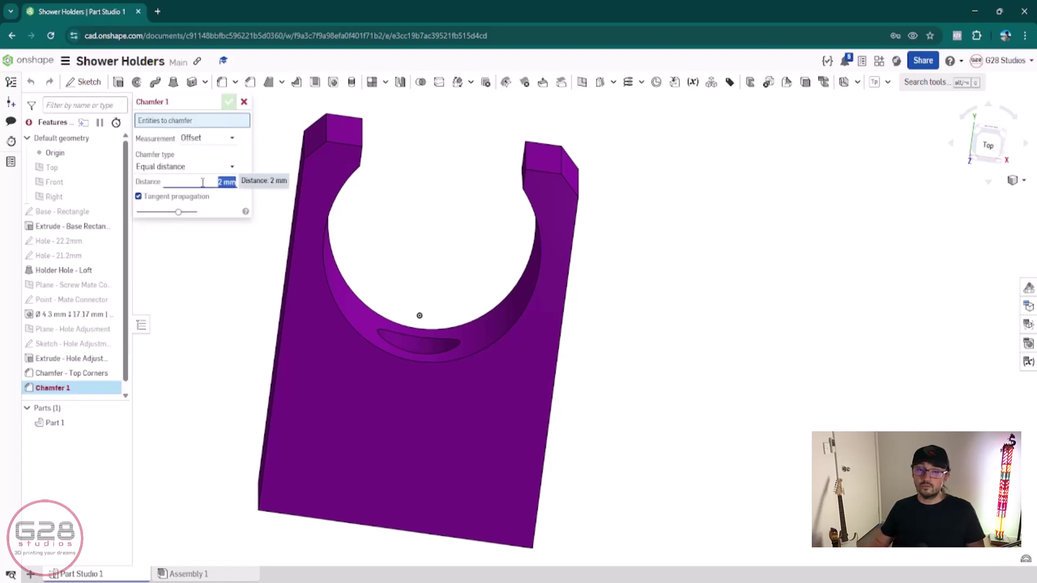
pyautogui.write('1')
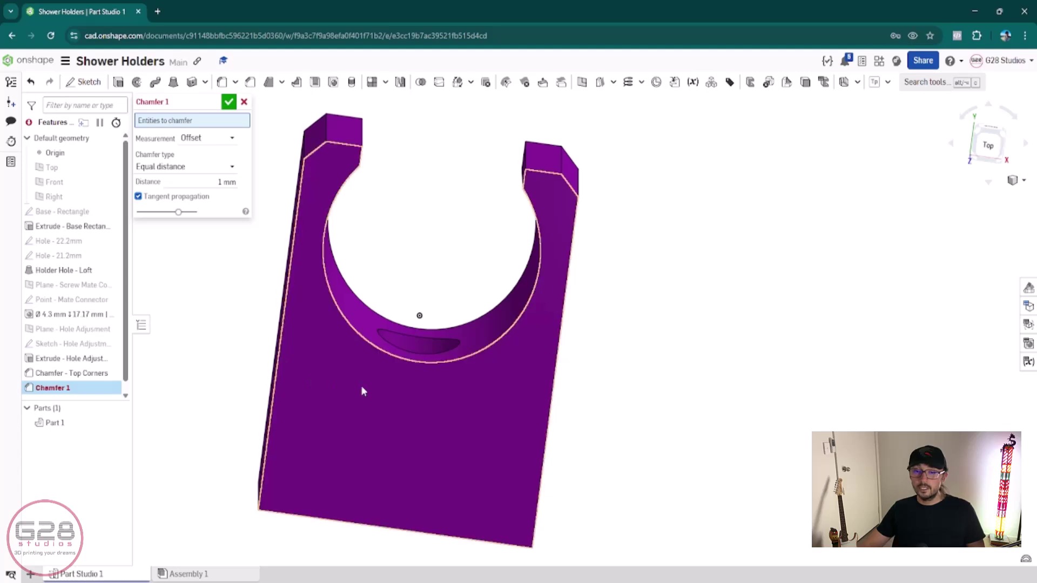
pyautogui.moveTo(642, 454); pyautogui.dragTo(749, 372, button='middle')
pyautogui.moveTo(750, 372); pyautogui.dragTo(783, 338, button='right')
# - Select the three straight outer edges of the holder's top face and the whole bottom face for the 1 mm chamfer
pyautogui.click(398, 354)
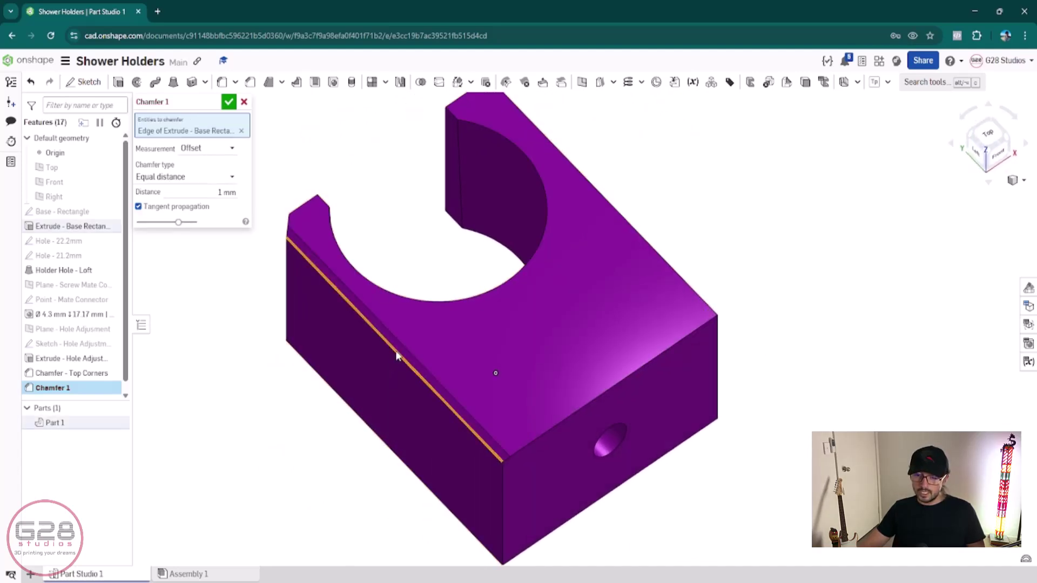
pyautogui.click(560, 431)
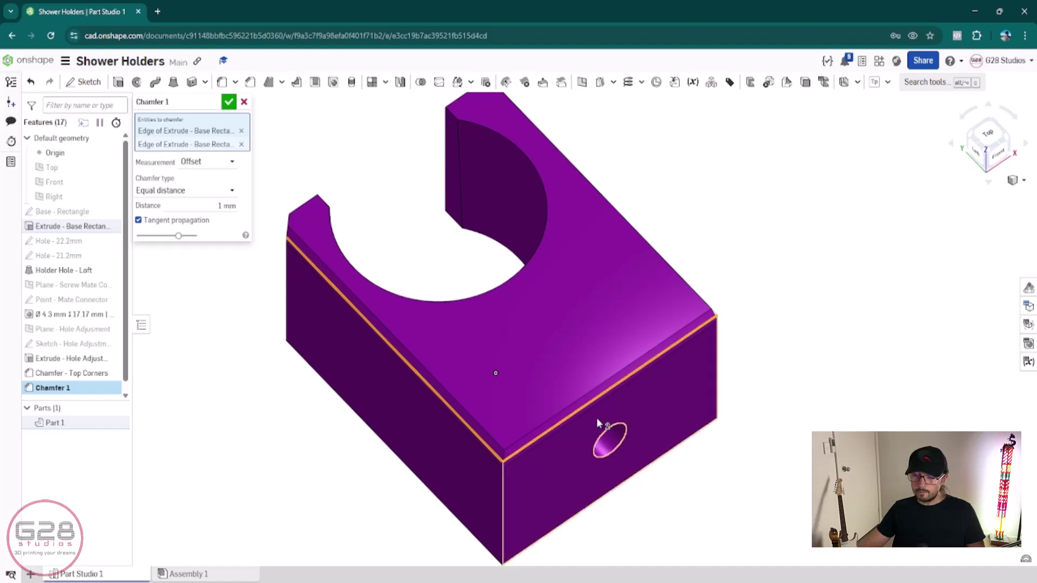
pyautogui.moveTo(596, 417); pyautogui.dragTo(625, 410, button='right')
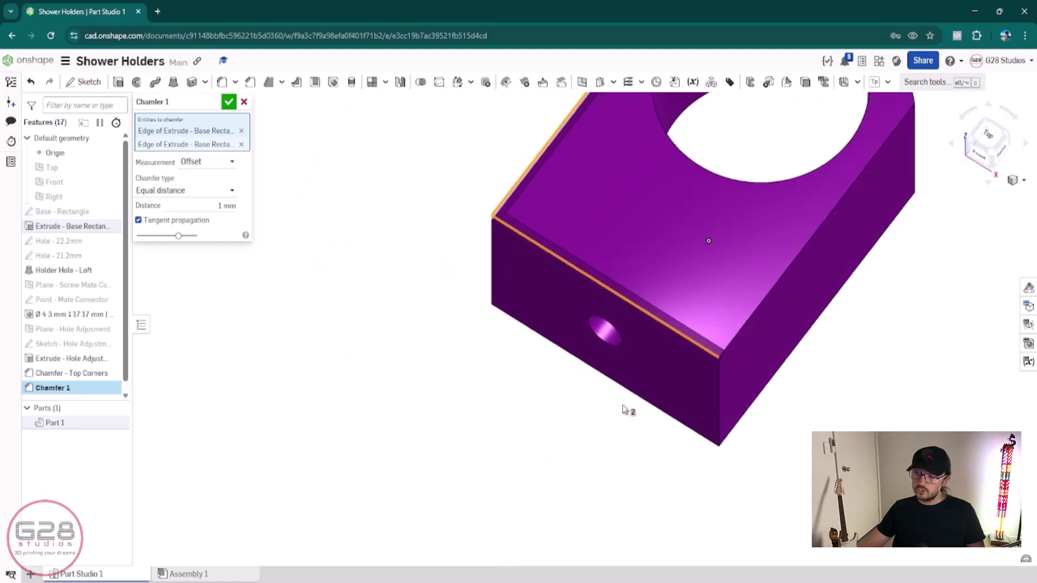
pyautogui.click(766, 303)
pyautogui.moveTo(767, 303); pyautogui.dragTo(443, 363, button='right')
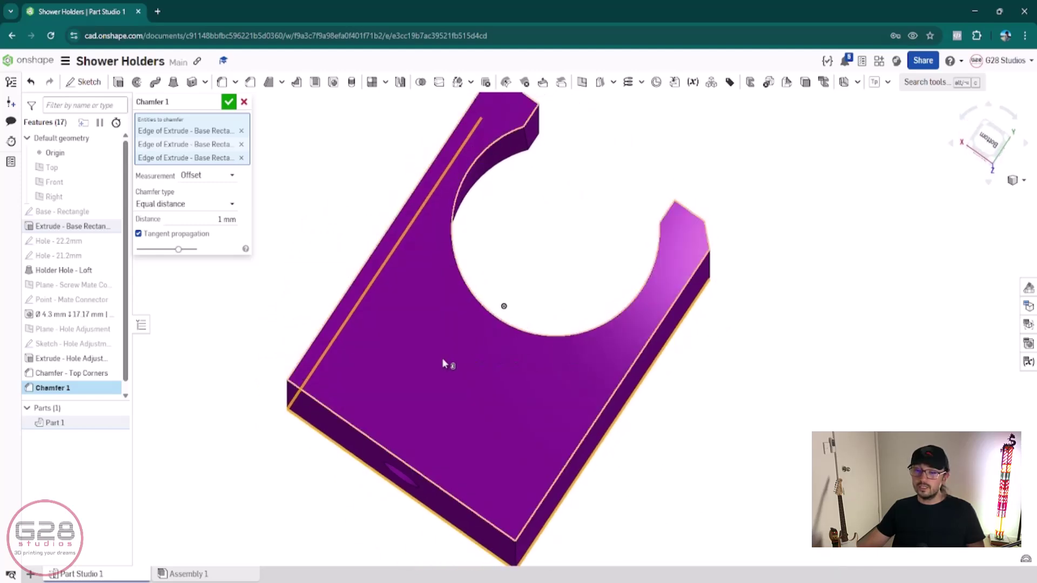
pyautogui.click(443, 363)
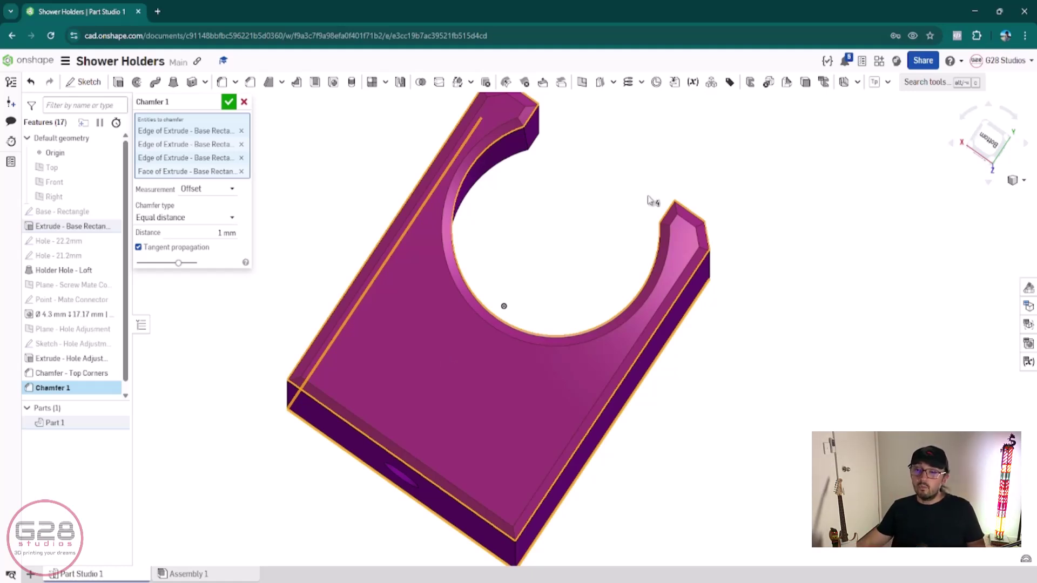
# - Try a distance of 2 mm for the body chamfer and inspect how it meets on the narrow arm ends
pyautogui.scroll(5, 576, 250)
pyautogui.scroll(3, 527, 285)
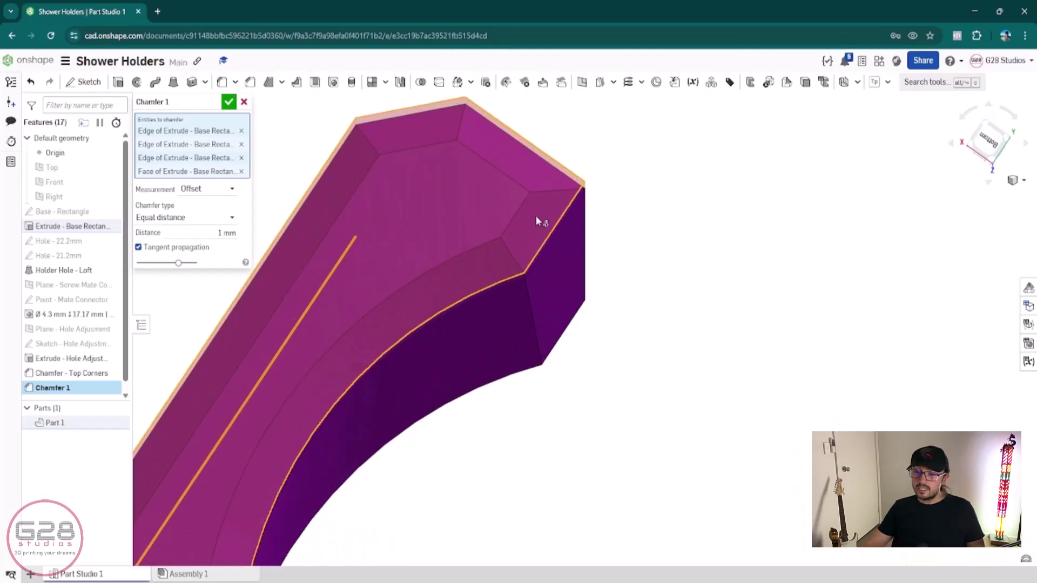
pyautogui.click(226, 233)
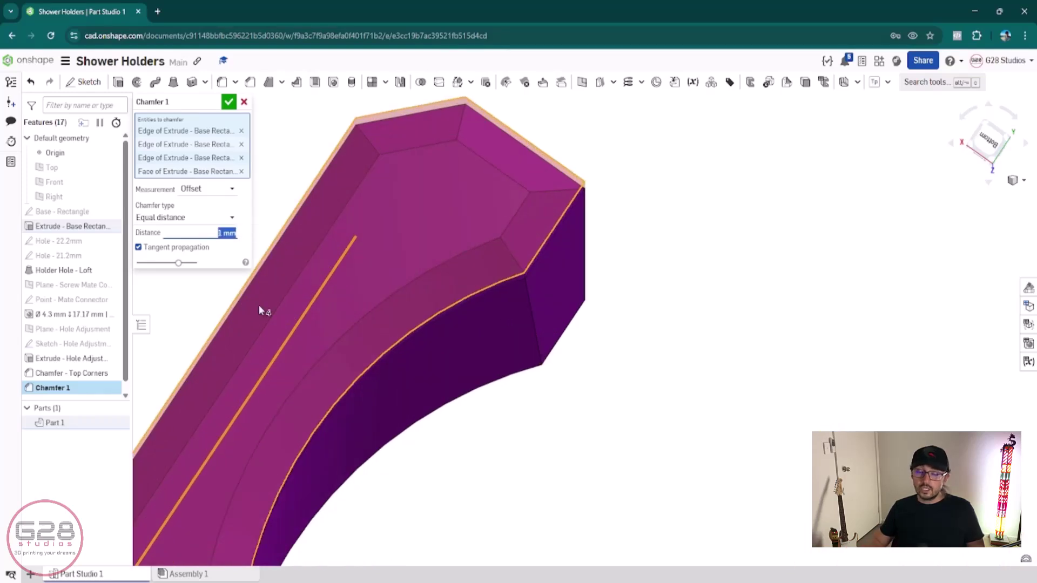
pyautogui.write('2')
pyautogui.press('Tab')
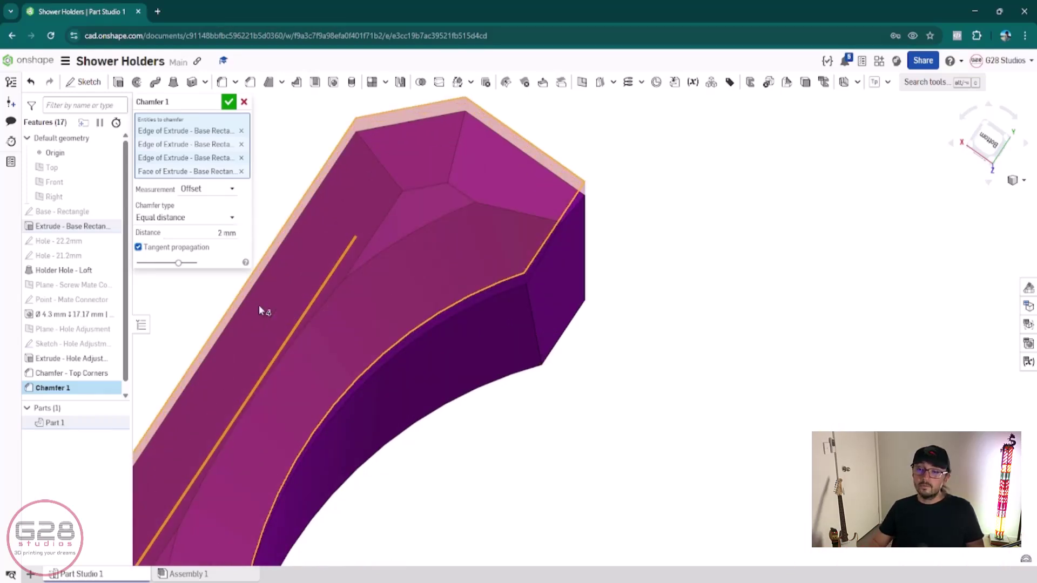
pyautogui.scroll(-5, 259, 305)
pyautogui.scroll(2, 498, 234)
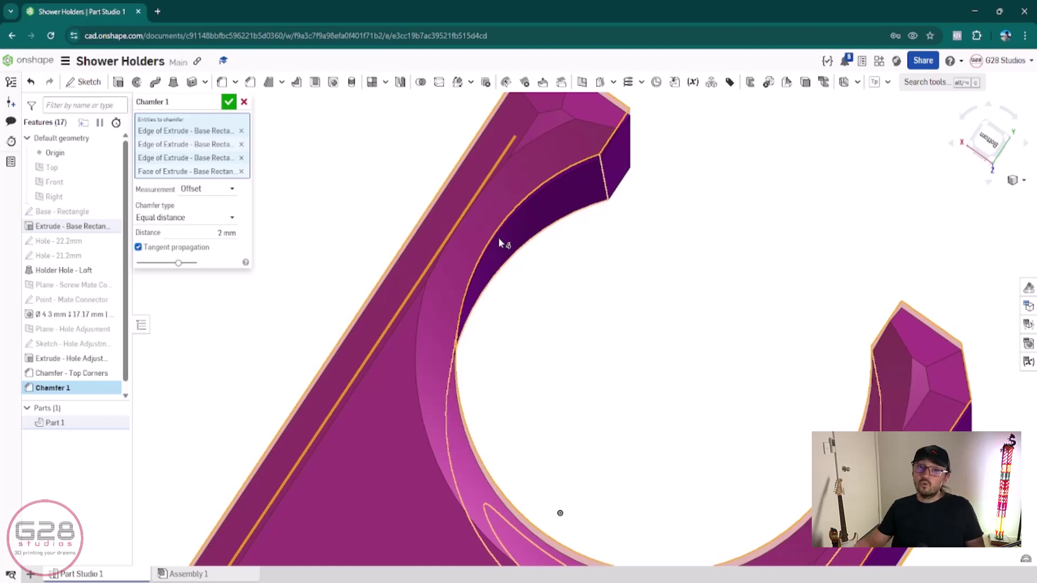
# - Try a distance of 3 mm for the body chamfer, then return it to 1 mm
pyautogui.click(227, 232)
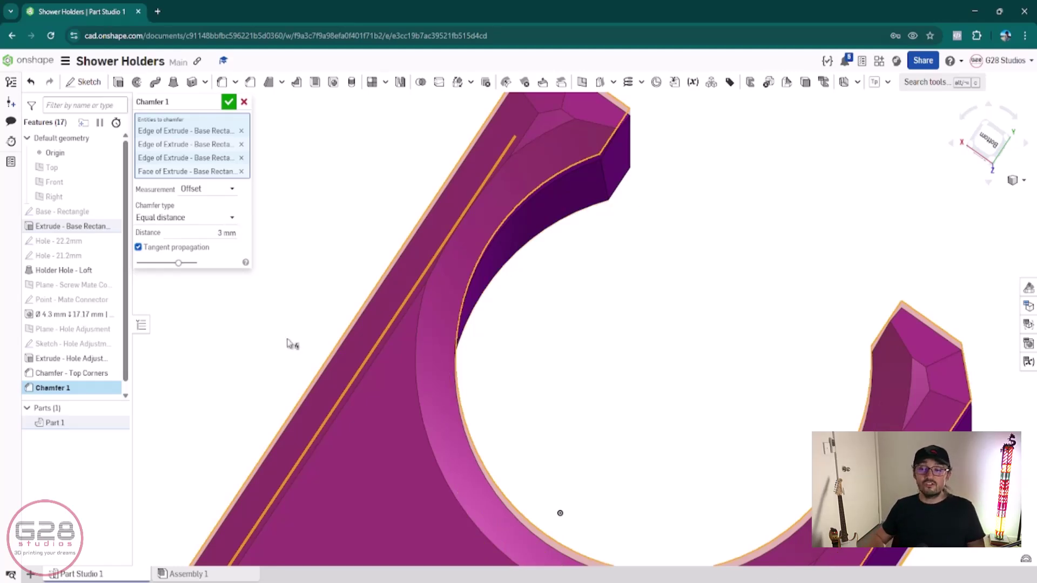
pyautogui.scroll(-4, 431, 402)
pyautogui.moveTo(435, 414); pyautogui.dragTo(494, 293, button='middle')
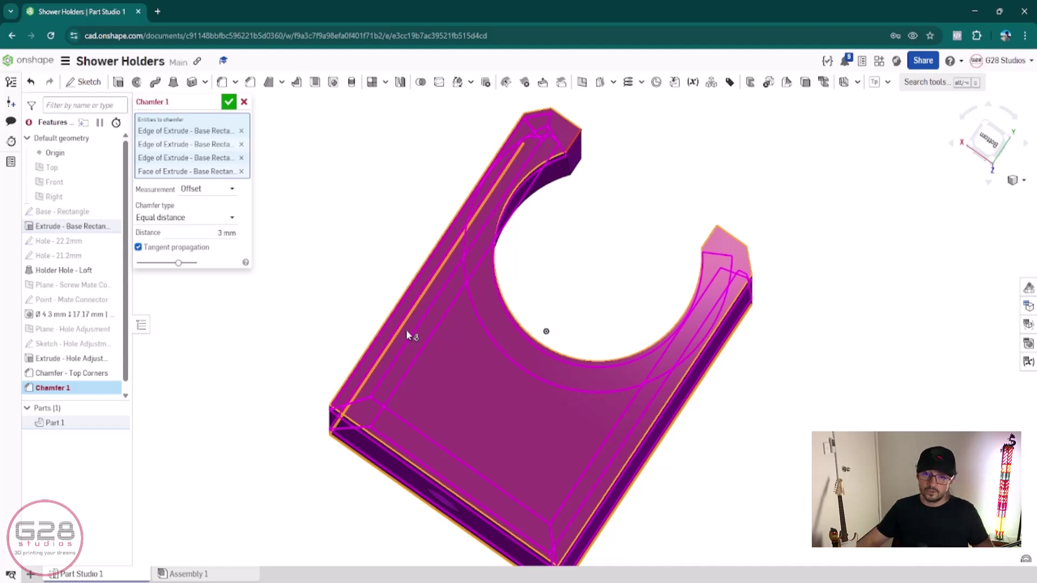
pyautogui.click(205, 231)
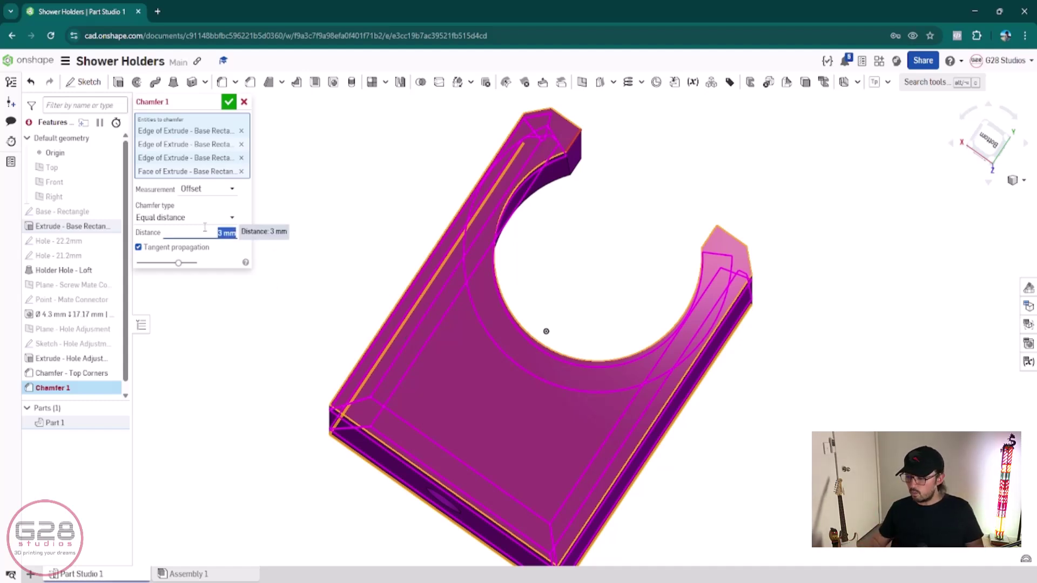
pyautogui.write('1')
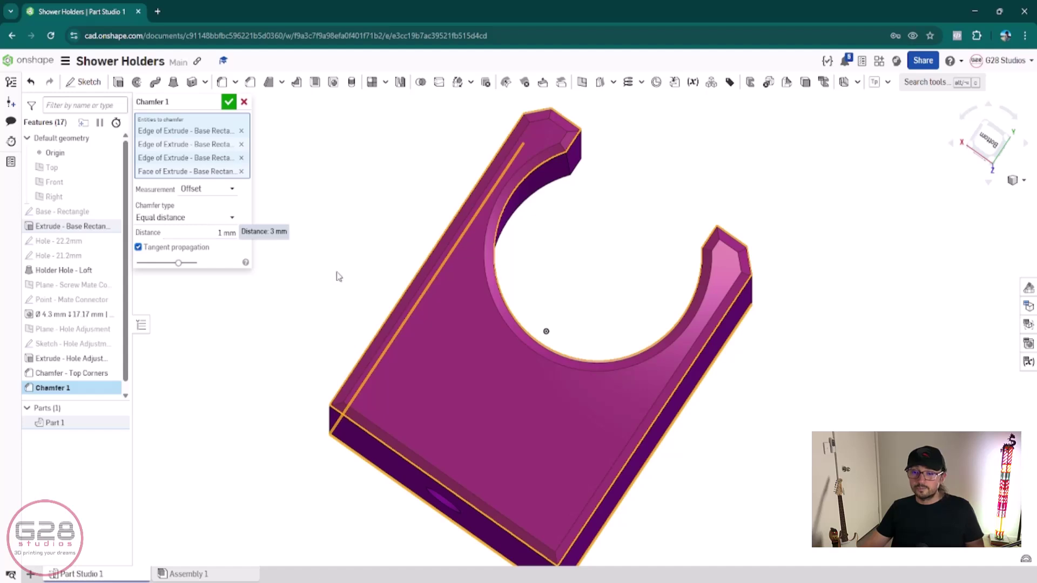
# - Replace the three selected top edges in the chamfer with the holder's entire top face
pyautogui.moveTo(498, 337); pyautogui.dragTo(536, 387, button='right')
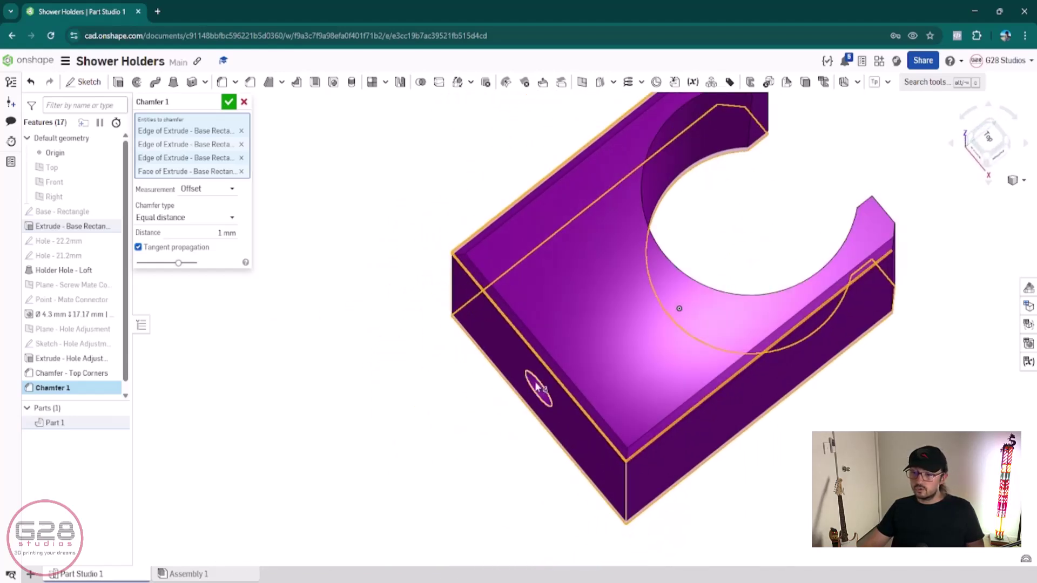
pyautogui.click(513, 333)
pyautogui.click(537, 196)
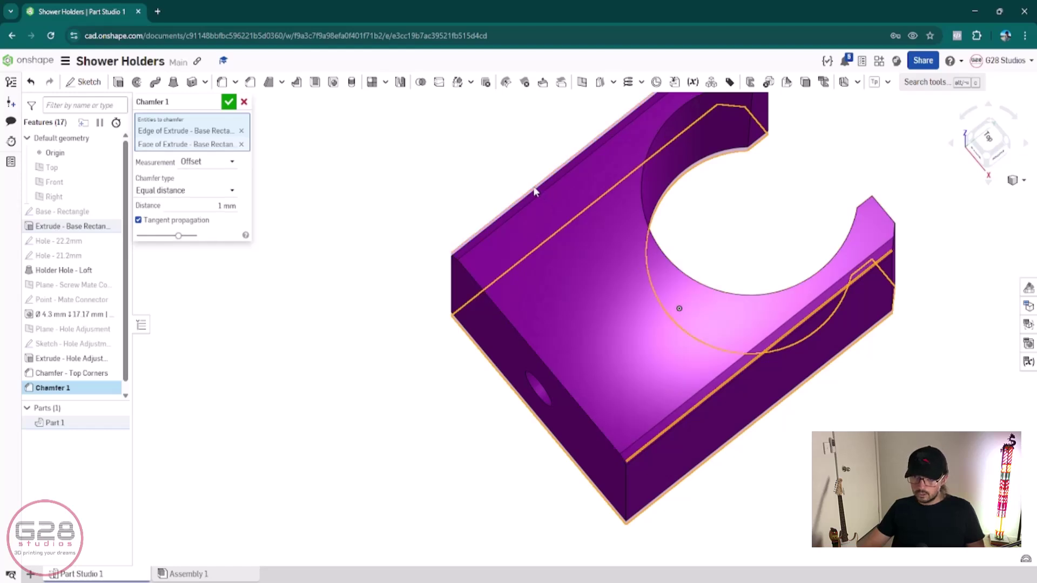
pyautogui.click(721, 388)
pyautogui.moveTo(668, 328); pyautogui.dragTo(550, 392, button='middle')
pyautogui.scroll(-1, 550, 391)
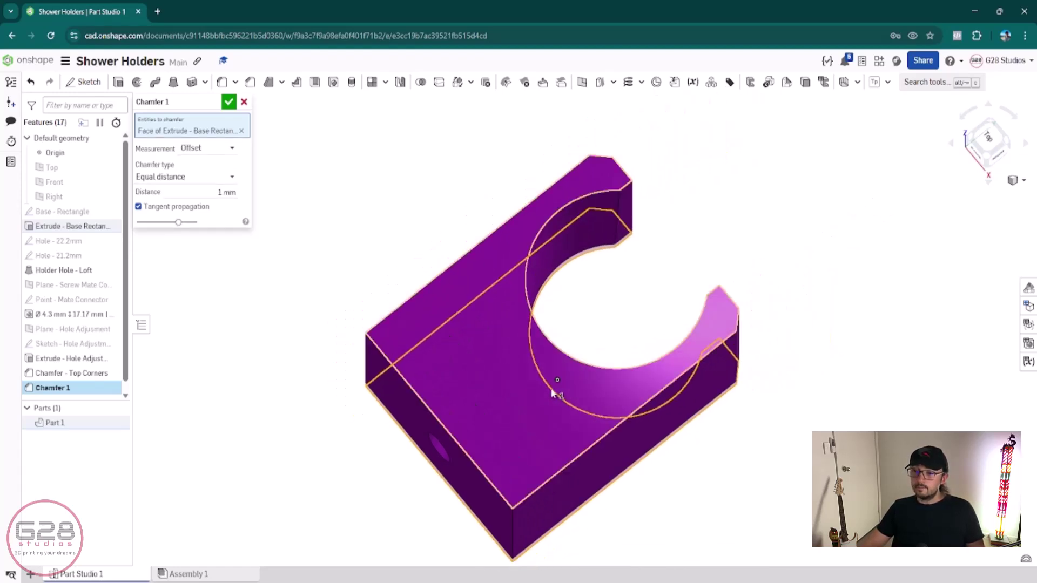
pyautogui.click(491, 381)
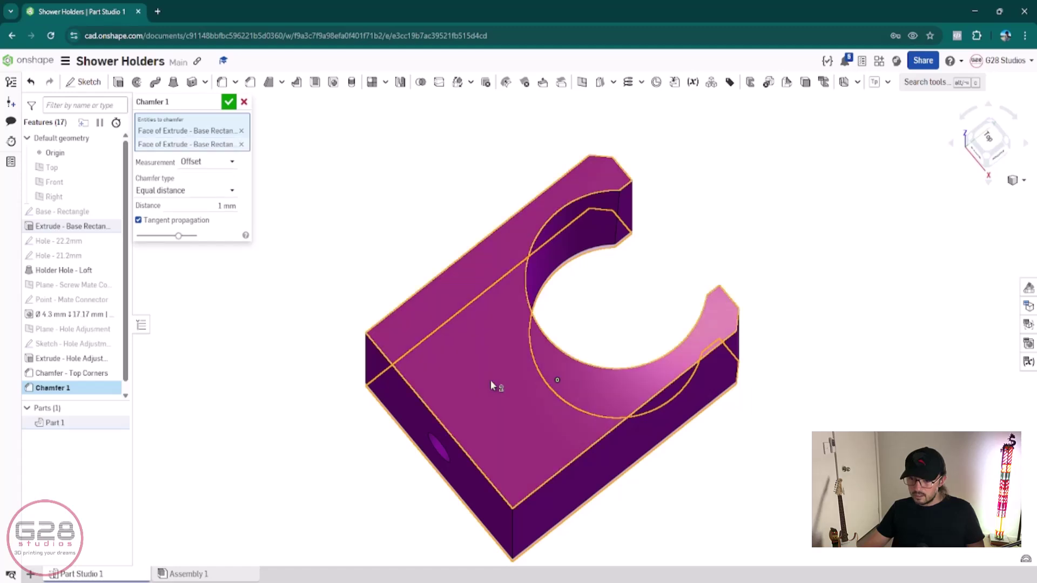
# - Add the two vertical corner edges at the screw-hole end to the 1 mm body chamfer and accept the feature
pyautogui.moveTo(453, 414); pyautogui.dragTo(414, 478, button='right')
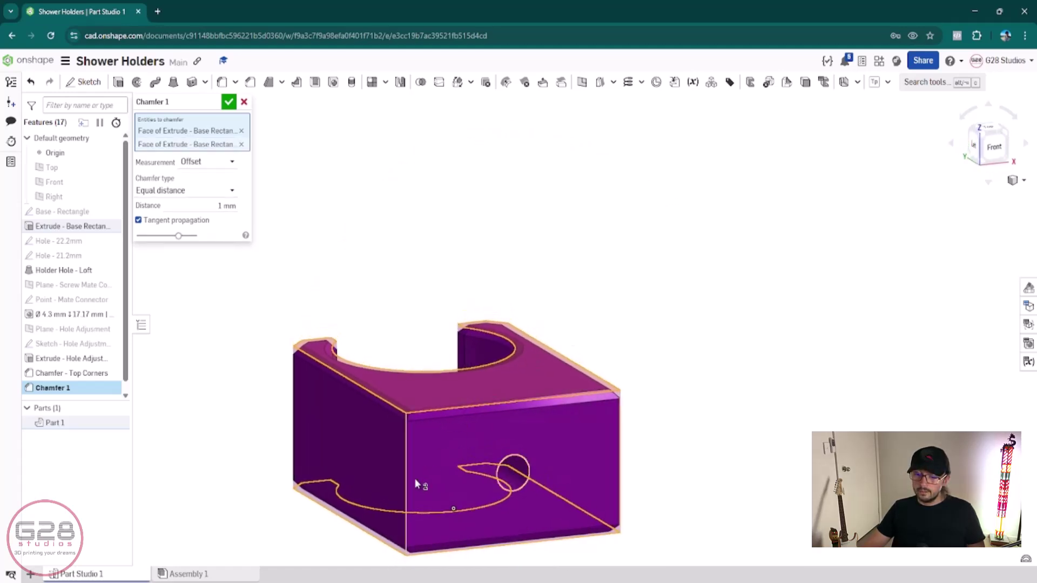
pyautogui.click(406, 466)
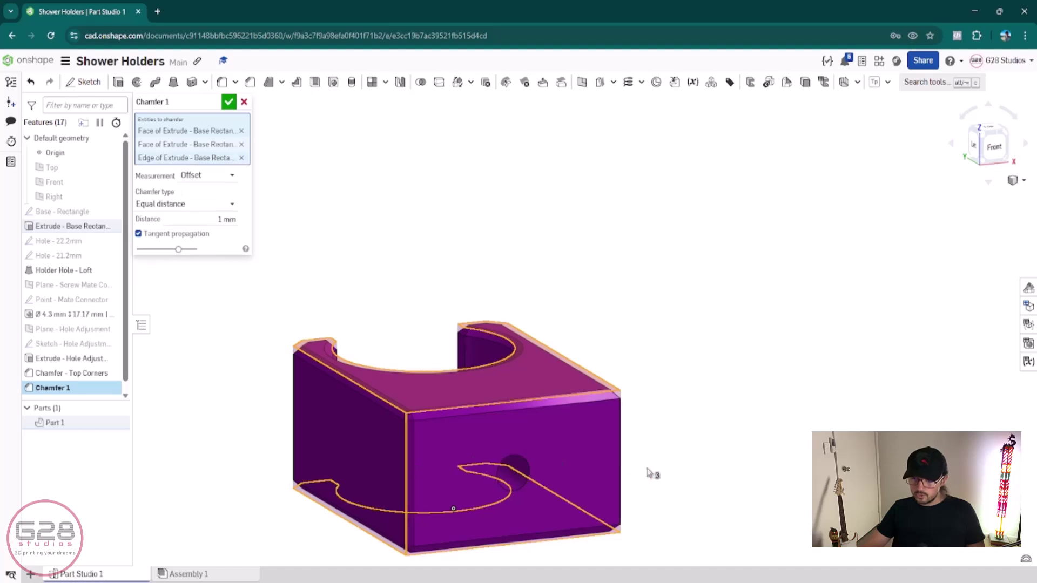
pyautogui.moveTo(653, 474); pyautogui.dragTo(508, 461, button='right')
pyautogui.click(508, 461)
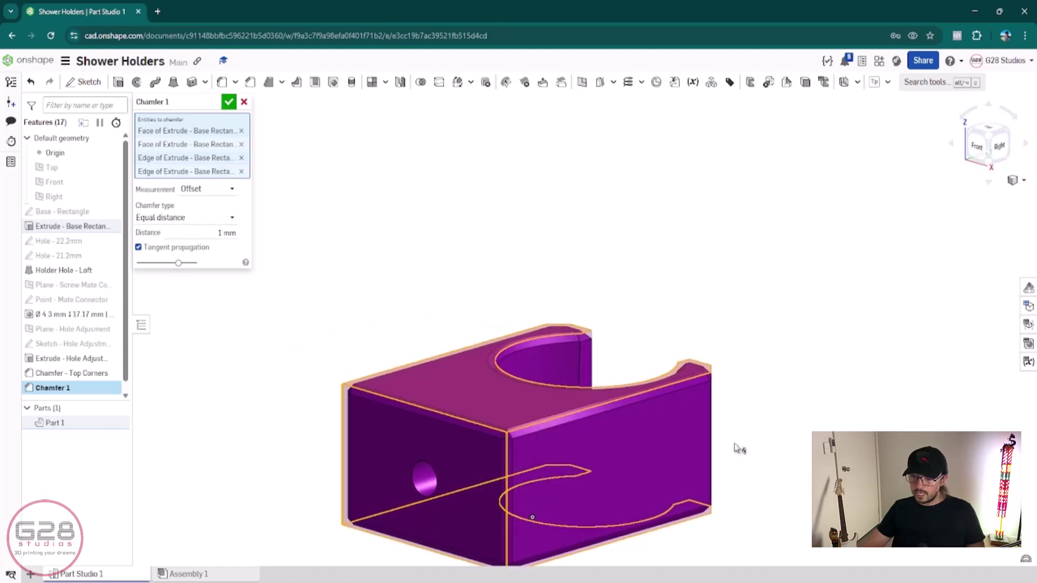
pyautogui.moveTo(736, 447); pyautogui.dragTo(424, 289, button='right')
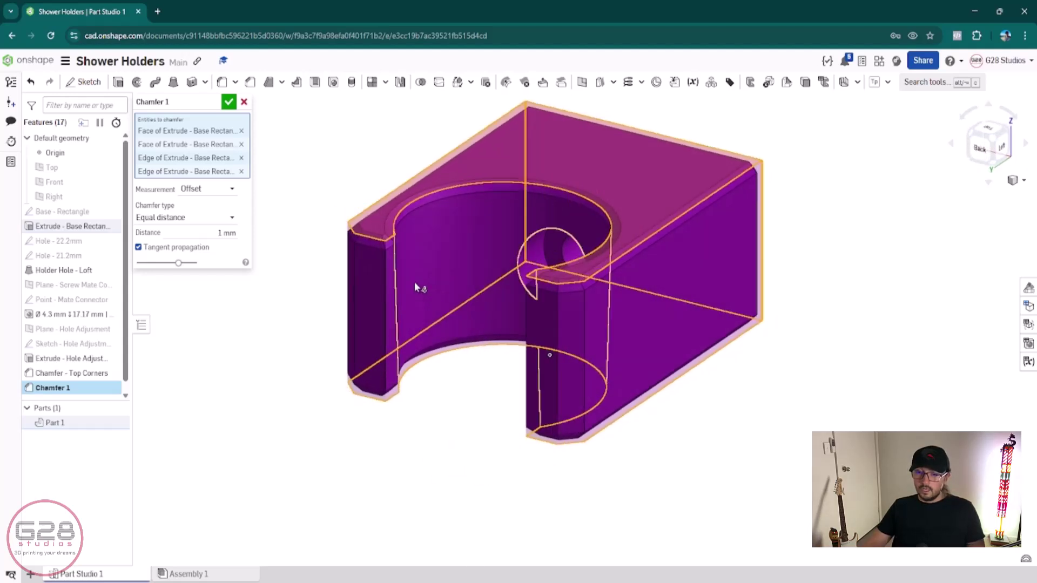
pyautogui.click(229, 102)
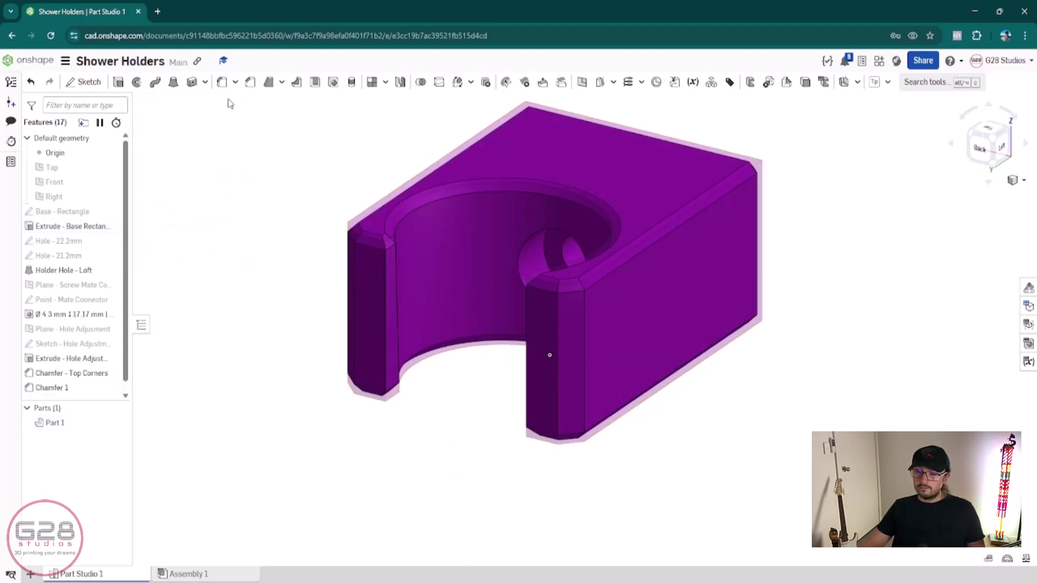
# - Start a fillet on the holder's entire top face with a radius of 1 mm
pyautogui.moveTo(362, 194)
pyautogui.mouseDown(button='right')
pyautogui.moveTo(351, 191)
pyautogui.moveTo(350, 208)
pyautogui.mouseUp(button='right')
pyautogui.moveTo(363, 220); pyautogui.dragTo(380, 334, button='middle')
pyautogui.scroll(2, 381, 337)
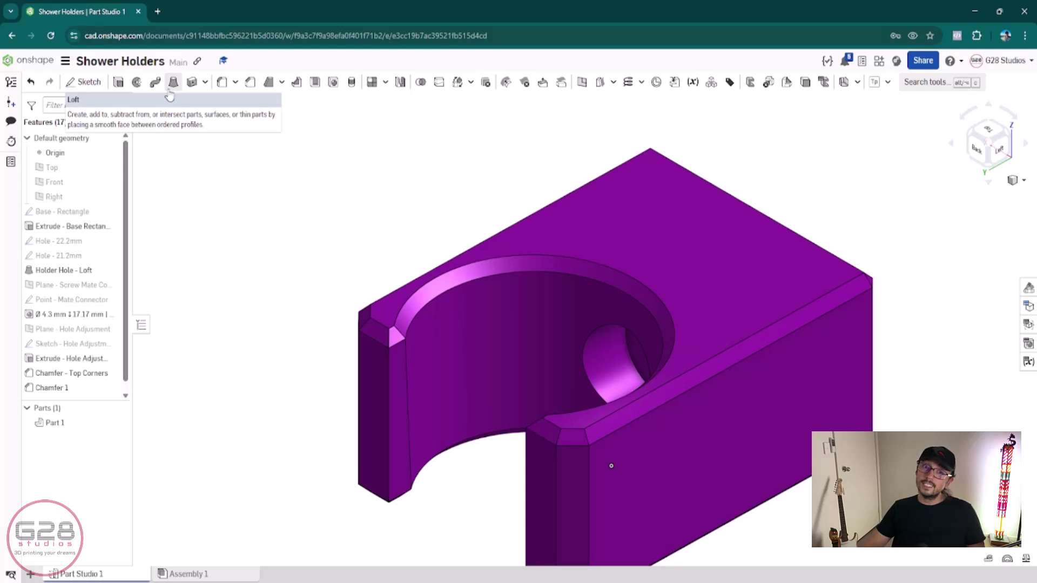
pyautogui.click(222, 83)
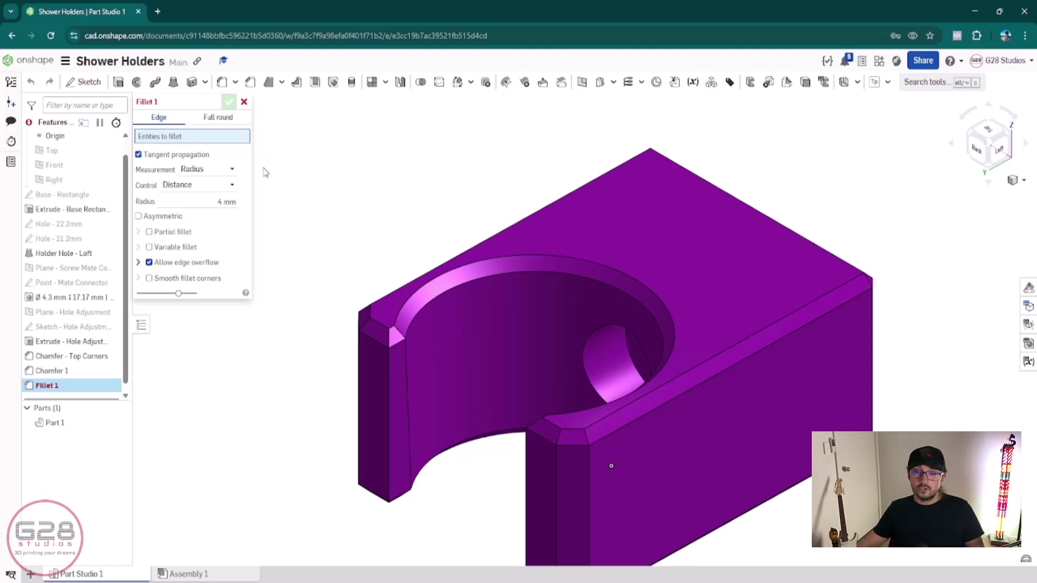
pyautogui.click(625, 237)
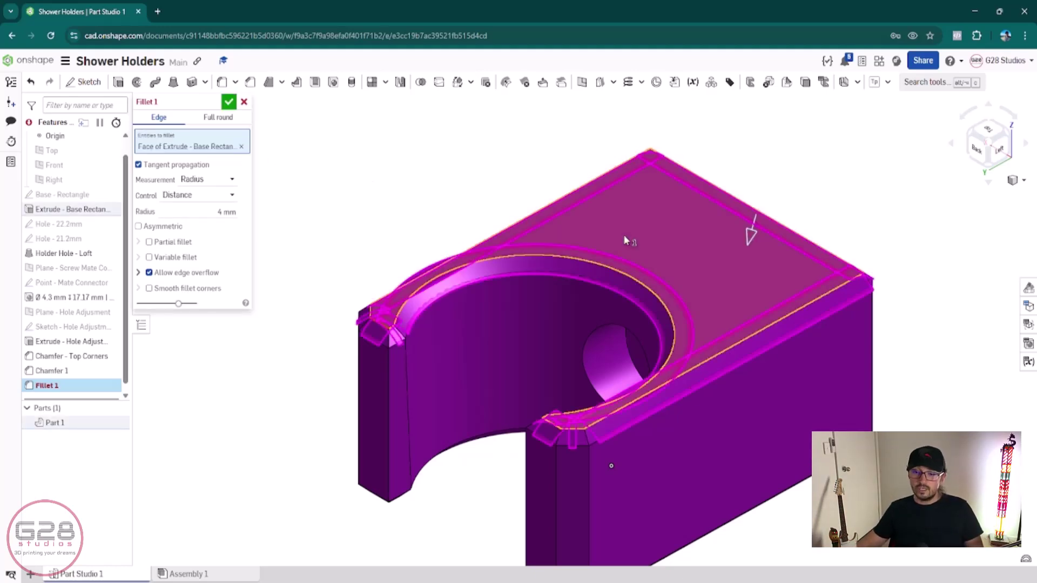
pyautogui.click(211, 214)
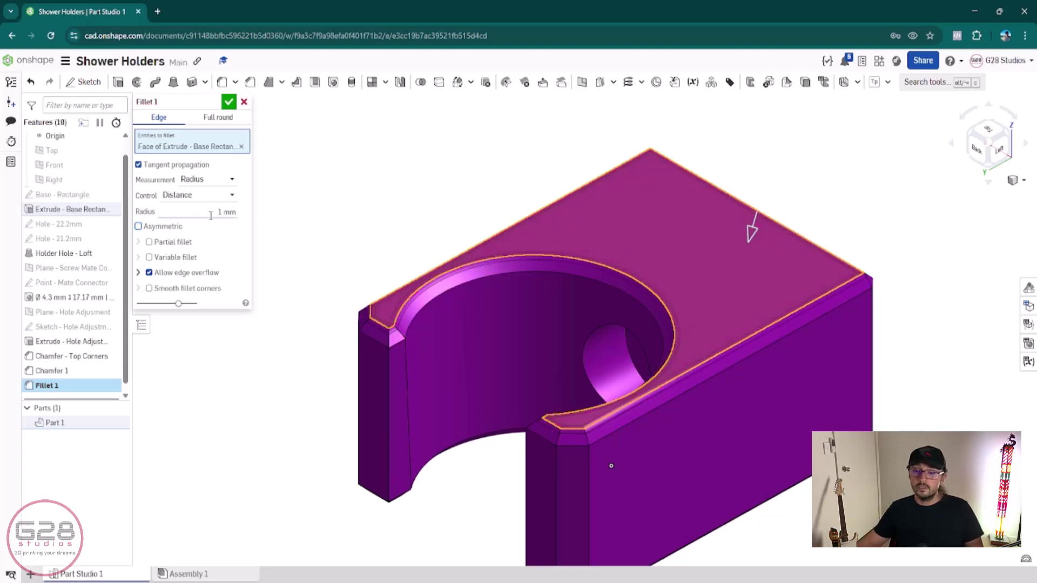
# - Check the fillet preview on the narrow arm end, and set the fillet radius to 1.5 mm
pyautogui.scroll(5, 417, 337)
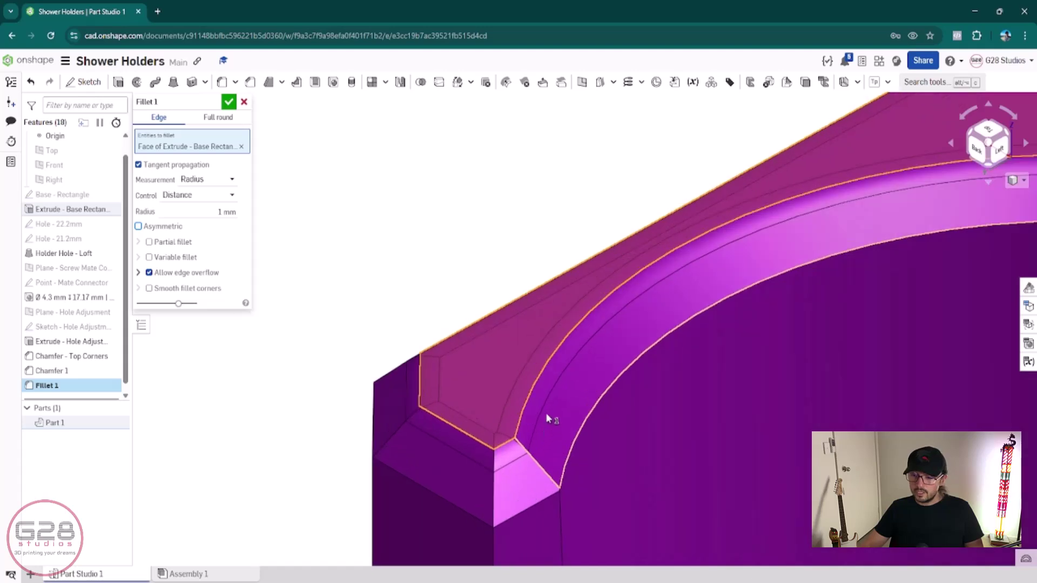
pyautogui.moveTo(545, 413); pyautogui.dragTo(517, 362, button='right')
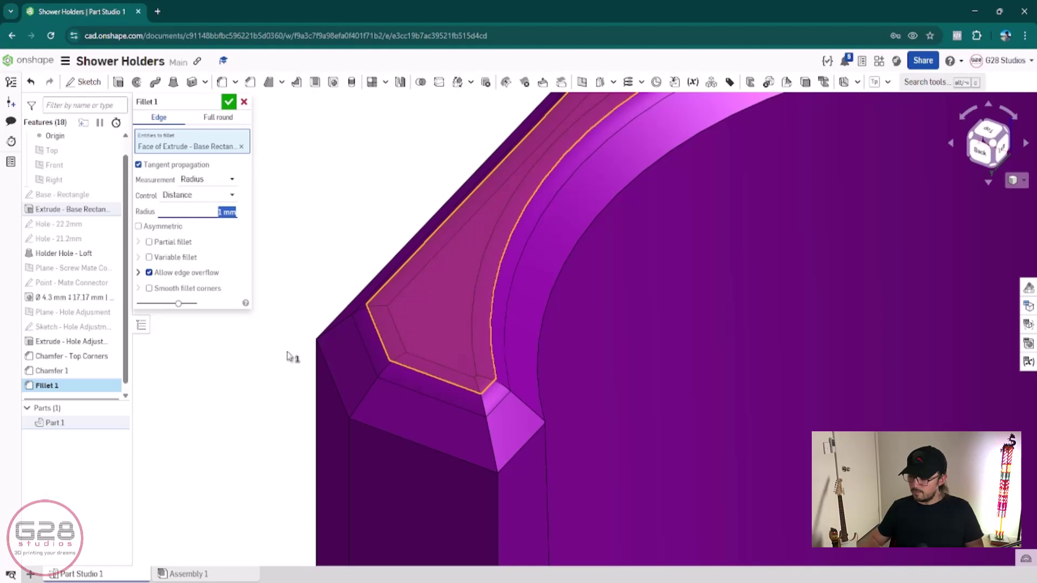
pyautogui.press('Tab')
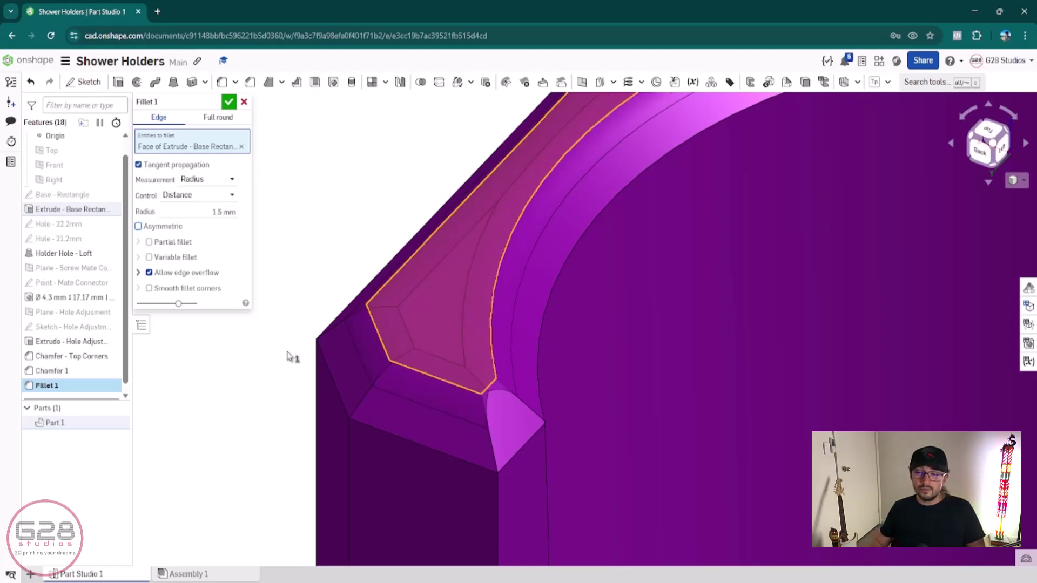
pyautogui.scroll(-5, 287, 357)
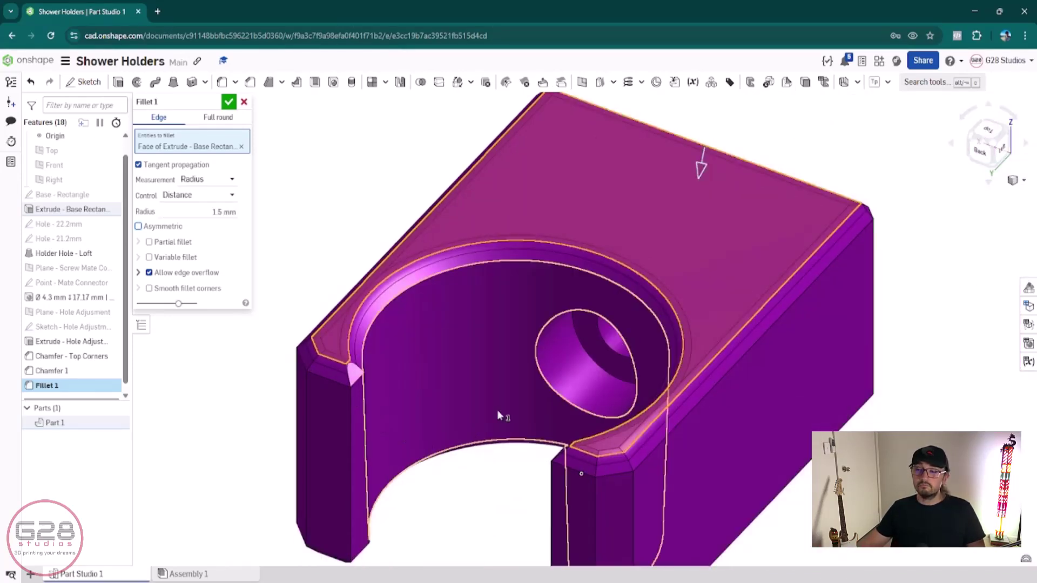
# - Add the holder's bottom face and its left long side face to the fillet selection
pyautogui.moveTo(628, 383); pyautogui.dragTo(506, 403, button='right')
pyautogui.moveTo(506, 403); pyautogui.dragTo(466, 293, button='middle')
pyautogui.click(449, 261)
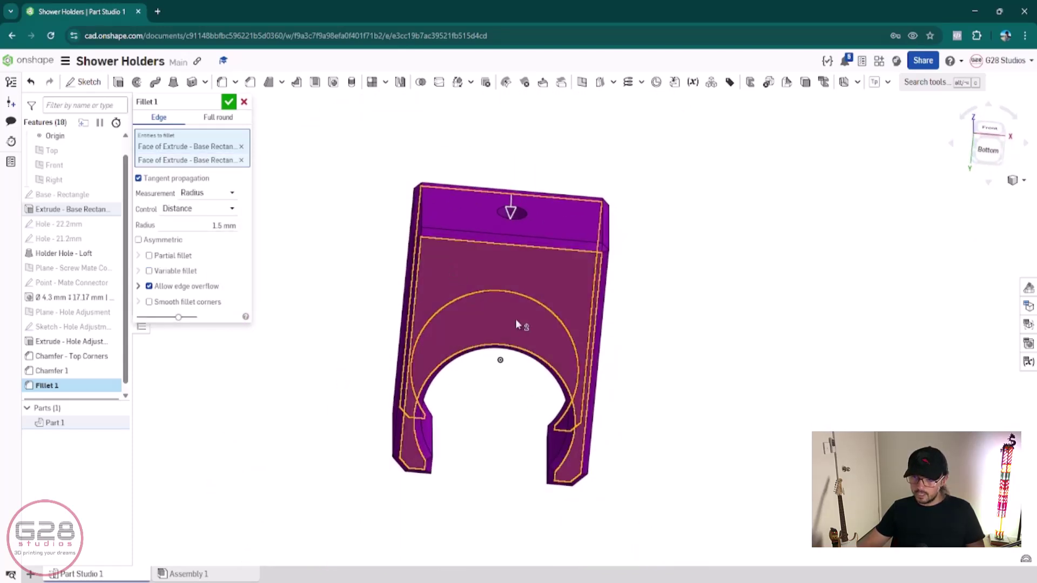
pyautogui.moveTo(464, 268); pyautogui.dragTo(646, 264, button='right')
pyautogui.scroll(3, 443, 244)
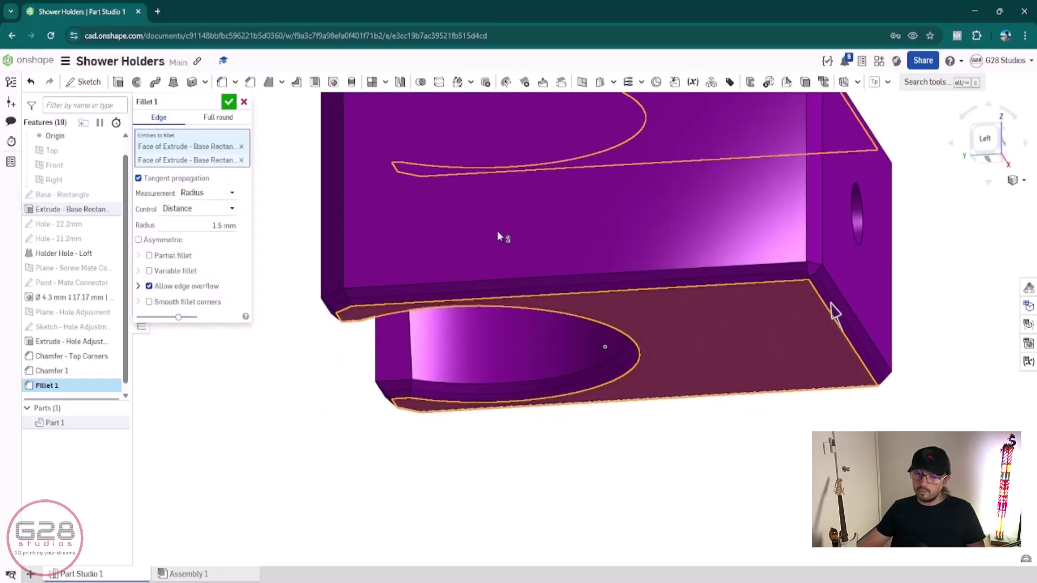
pyautogui.moveTo(497, 231); pyautogui.dragTo(506, 277, button='right')
pyautogui.scroll(-3, 528, 186)
pyautogui.moveTo(529, 185); pyautogui.dragTo(414, 416, button='middle')
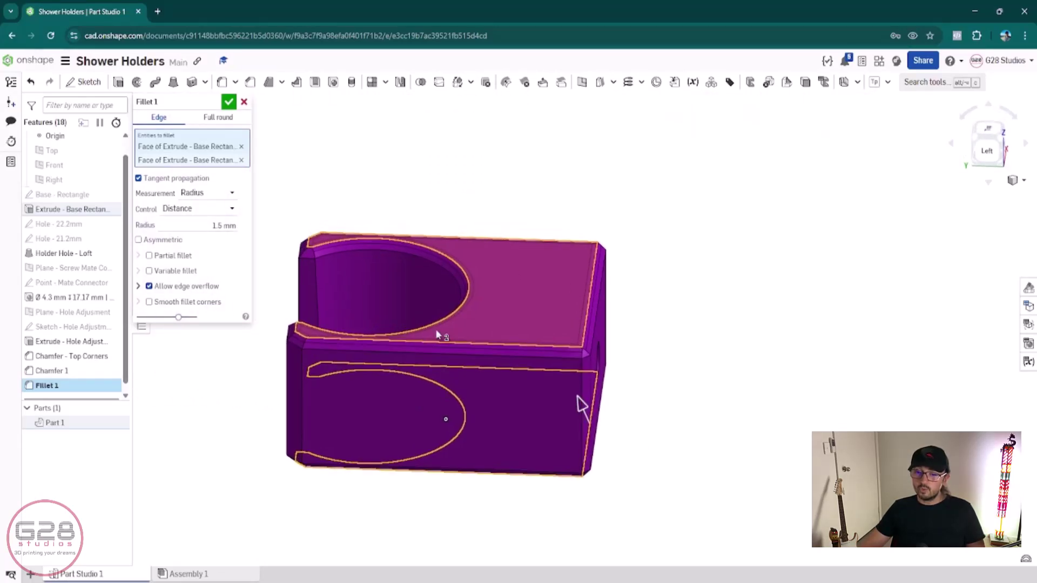
pyautogui.moveTo(436, 330); pyautogui.dragTo(395, 328, button='right')
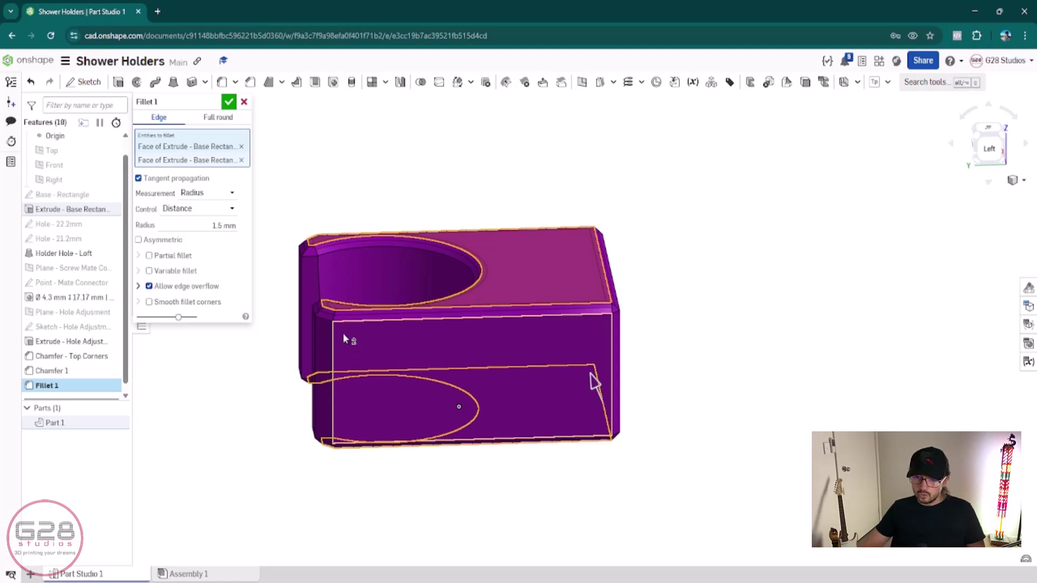
pyautogui.click(386, 359)
# - Add the vertical edge between the left arm's end face and its corner chamfer to the fillet
pyautogui.scroll(5, 572, 338)
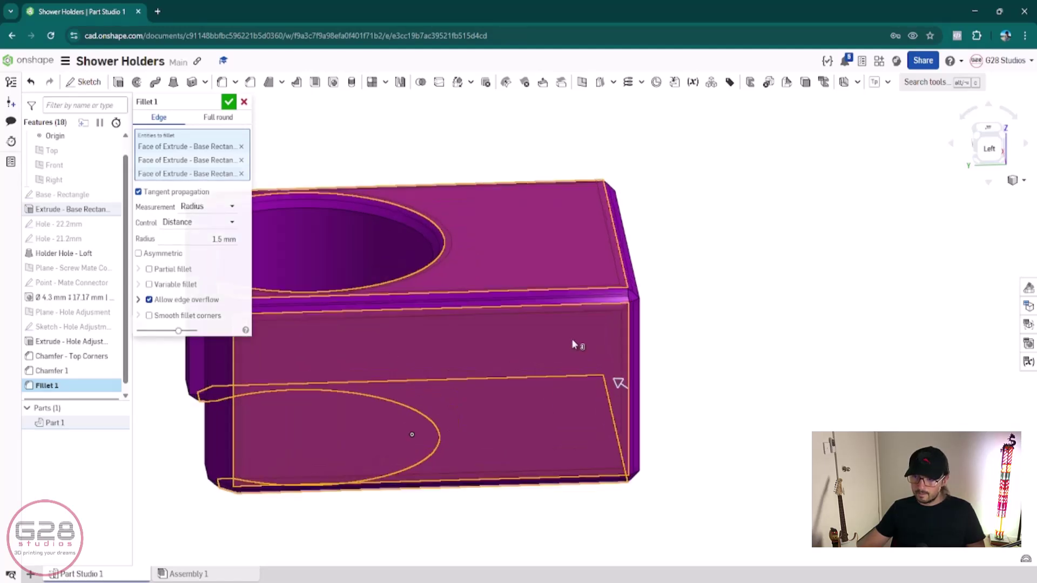
pyautogui.moveTo(721, 332); pyautogui.dragTo(584, 369, button='right')
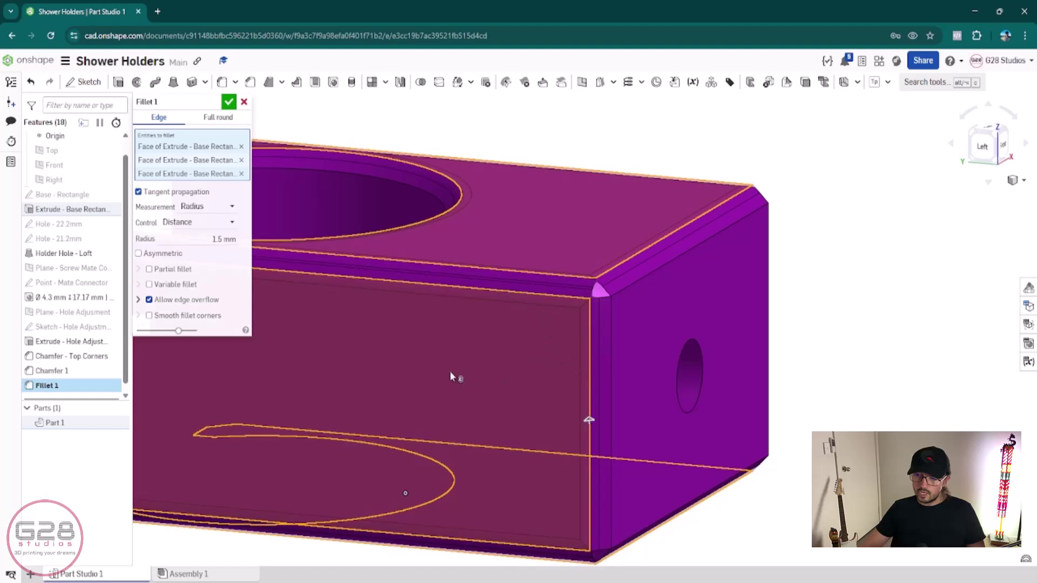
pyautogui.moveTo(459, 371); pyautogui.dragTo(776, 346, button='middle')
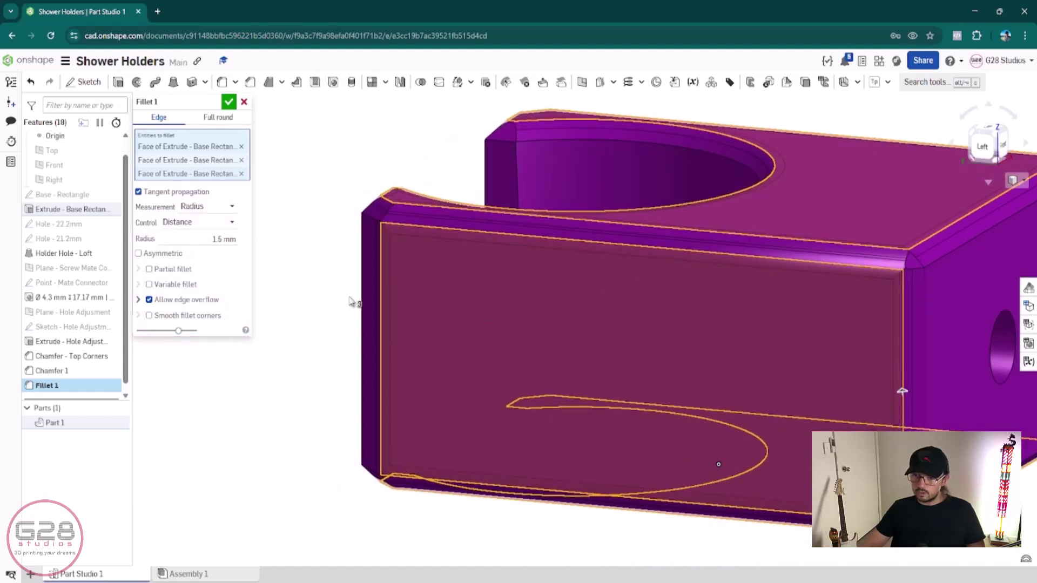
pyautogui.moveTo(352, 300); pyautogui.dragTo(431, 309, button='right')
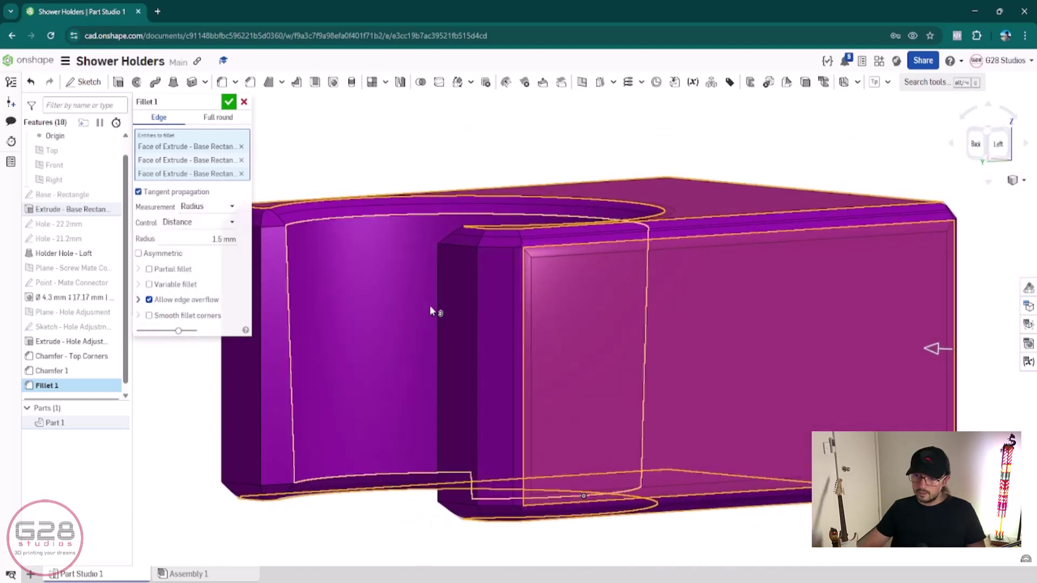
pyautogui.click(476, 302)
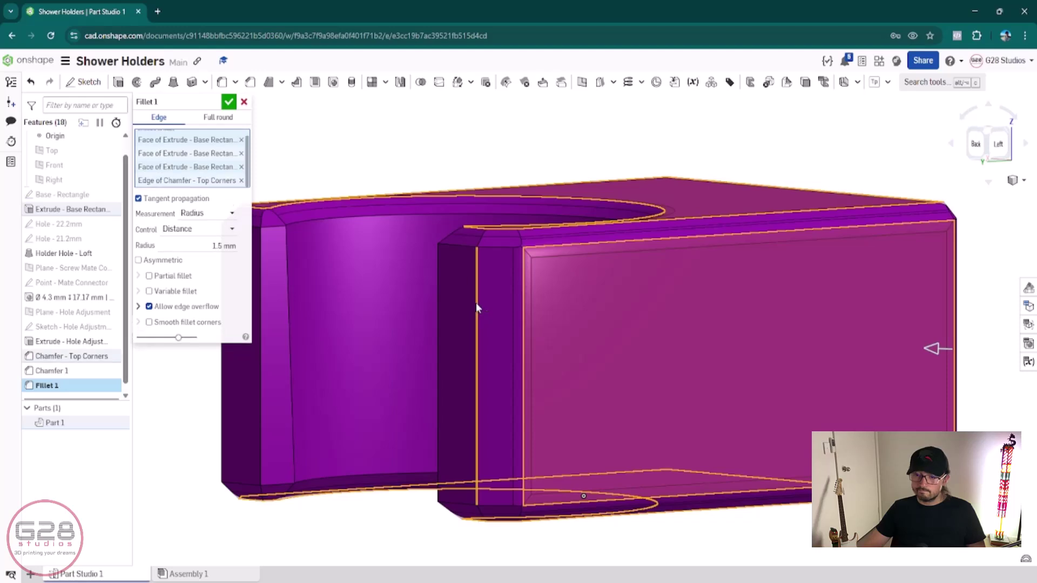
# - Try adding the short upper edge of the left arm's corner chamfer to the fillet, then remove it from the selection
pyautogui.scroll(5, 488, 259)
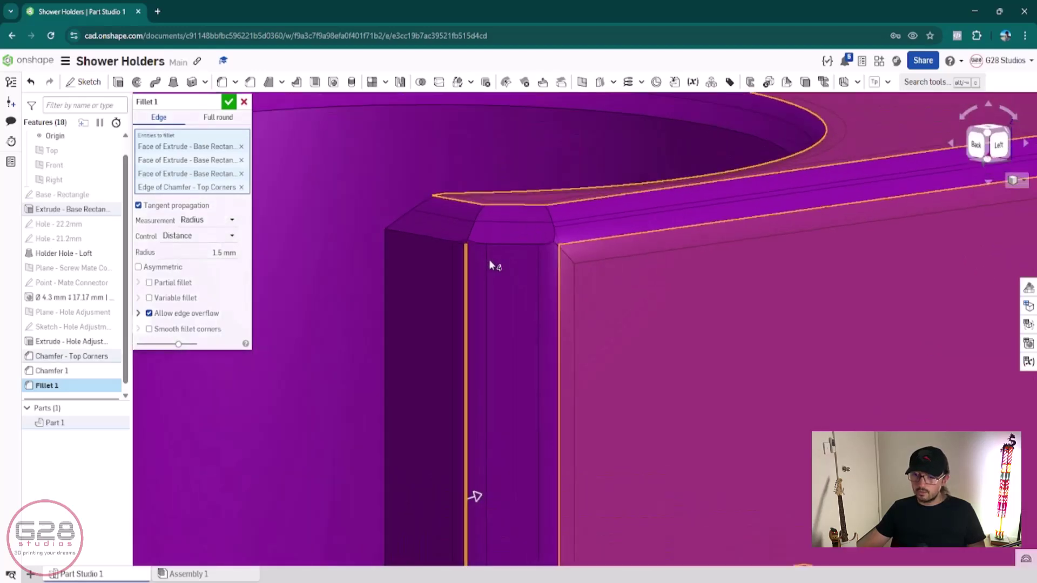
pyautogui.moveTo(488, 259); pyautogui.dragTo(508, 252, button='right')
pyautogui.click(508, 249)
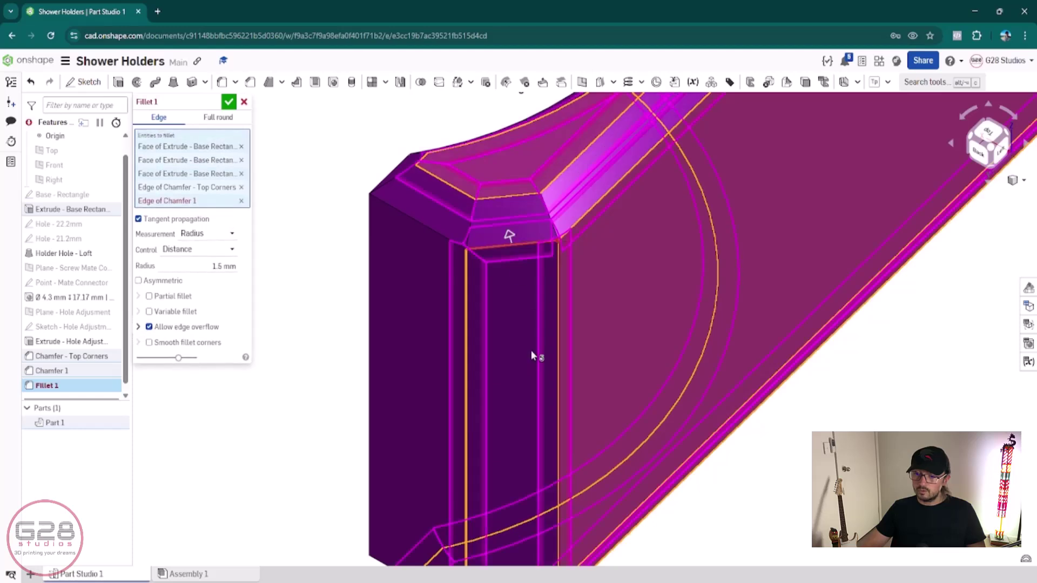
pyautogui.scroll(-3, 508, 425)
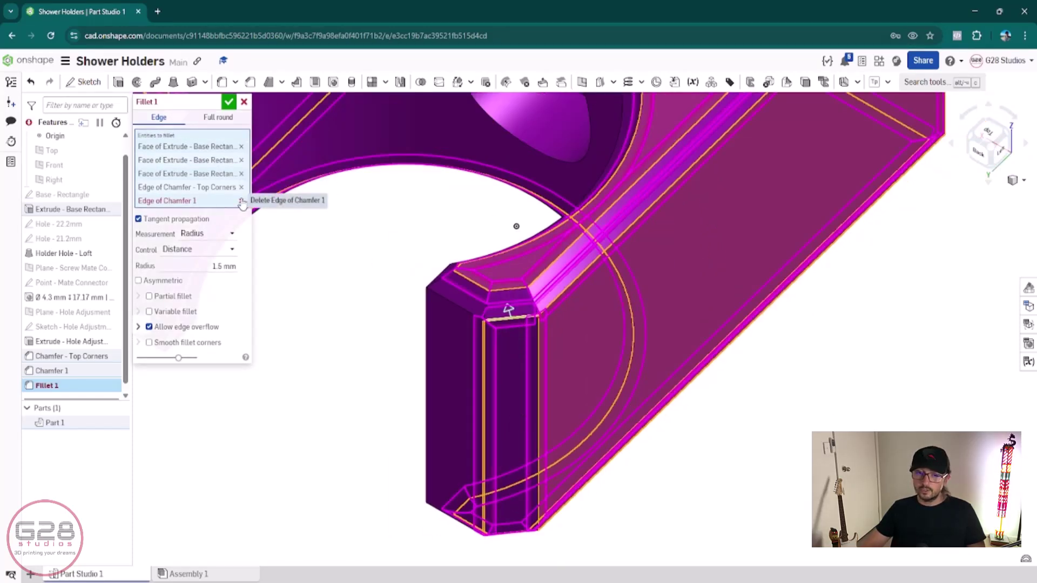
pyautogui.click(511, 320)
# - Add the two flat inner faces of the slot opening, one on each arm, to the fillet
pyautogui.scroll(-2, 516, 401)
pyautogui.moveTo(494, 411); pyautogui.dragTo(592, 265, button='right')
pyautogui.moveTo(655, 416); pyautogui.dragTo(647, 327, button='right')
pyautogui.click(648, 324)
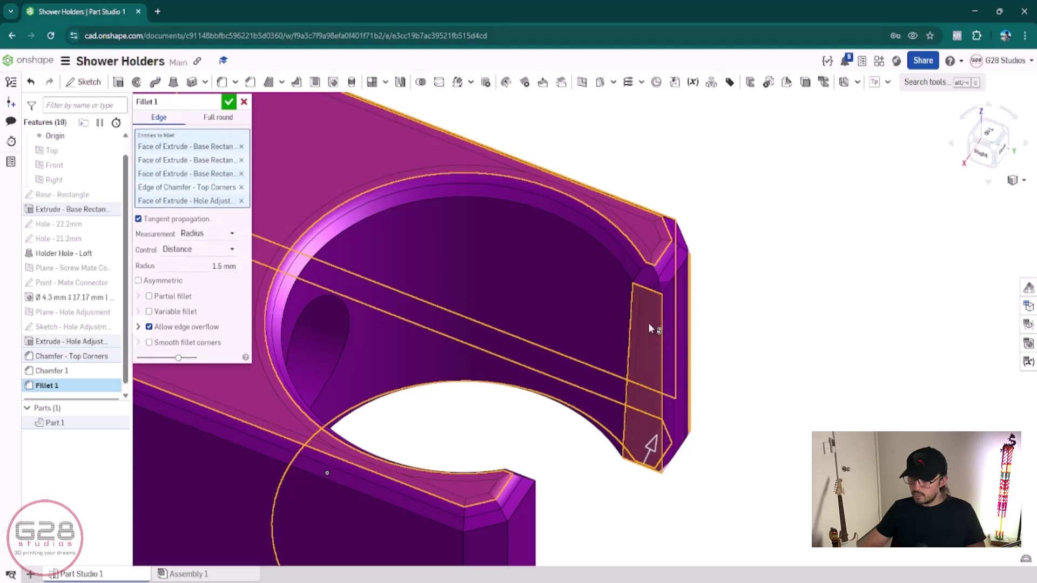
pyautogui.moveTo(647, 421); pyautogui.dragTo(653, 308, button='right')
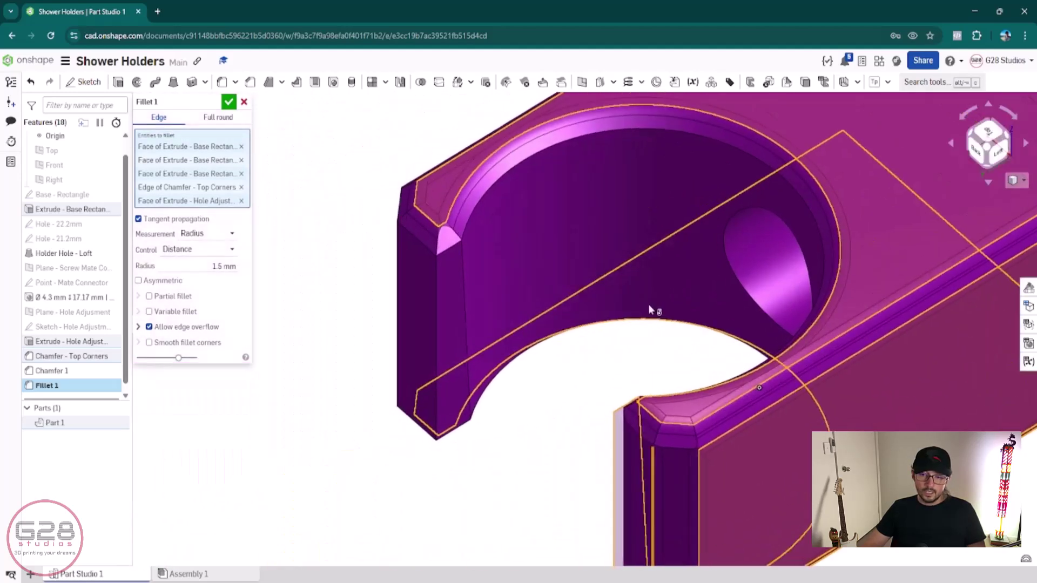
pyautogui.click(448, 335)
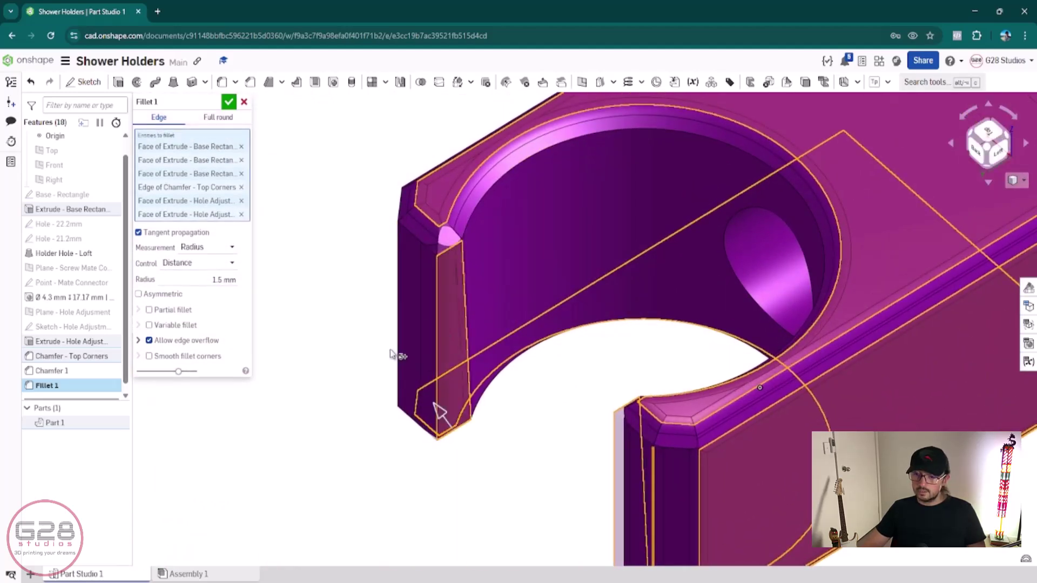
# - Add the right long side face and the vertical edge beside the right arm's corner chamfer to the fillet
pyautogui.moveTo(390, 349); pyautogui.dragTo(423, 419, button='right')
pyautogui.click(439, 403)
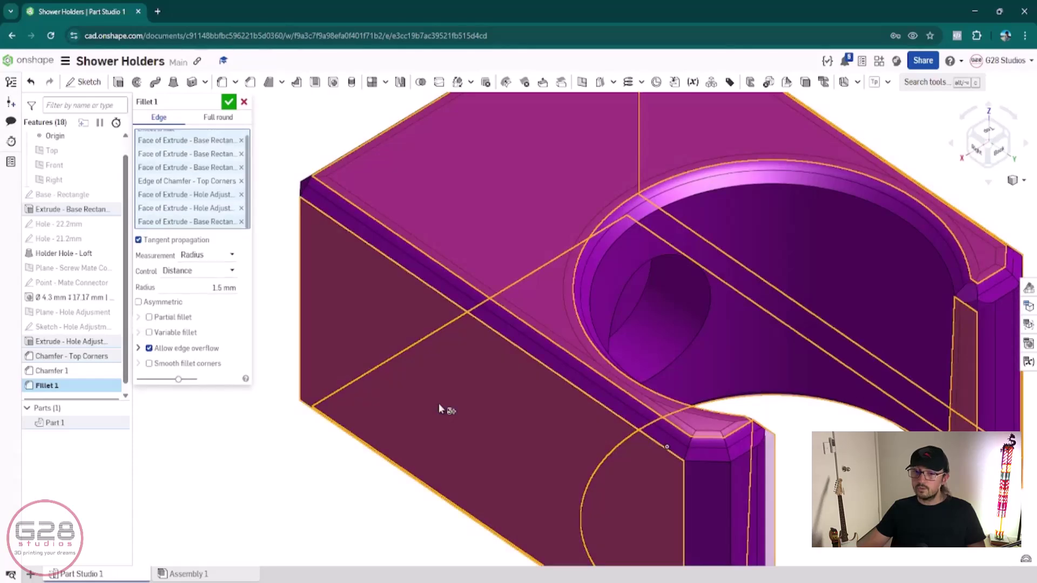
pyautogui.scroll(-5, 455, 423)
pyautogui.scroll(4, 416, 317)
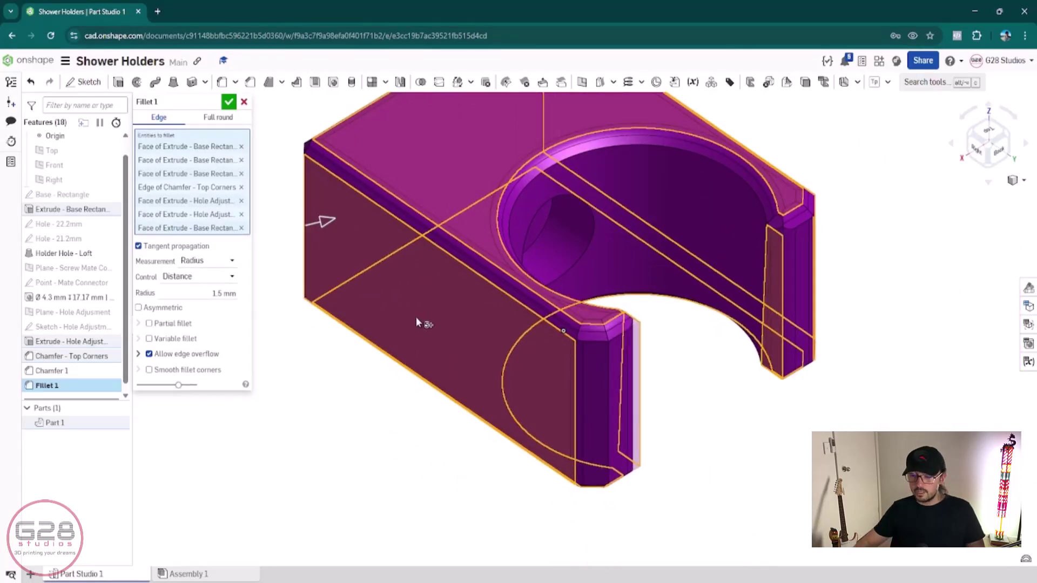
pyautogui.moveTo(681, 377); pyautogui.dragTo(629, 373, button='right')
pyautogui.moveTo(637, 371); pyautogui.dragTo(664, 366, button='right')
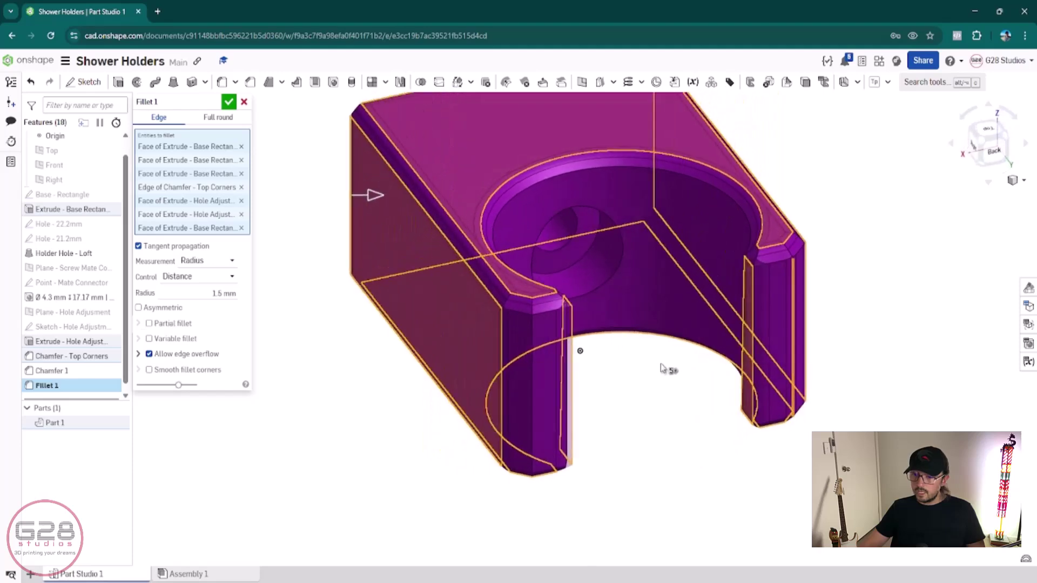
pyautogui.click(533, 342)
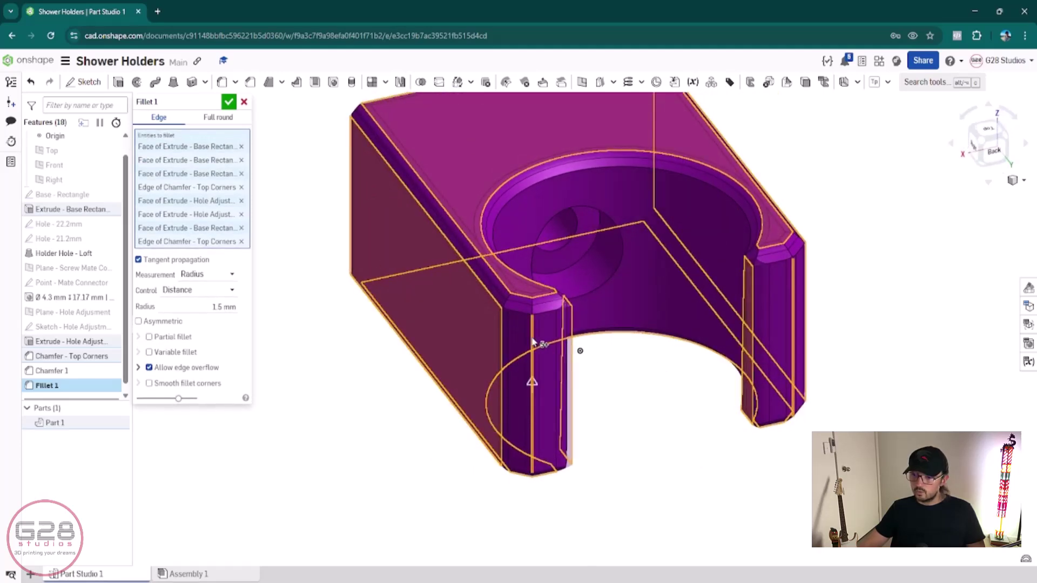
# - Add the end face with the screw hole to the fillet and accept the feature
pyautogui.moveTo(534, 342); pyautogui.dragTo(469, 383, button='right')
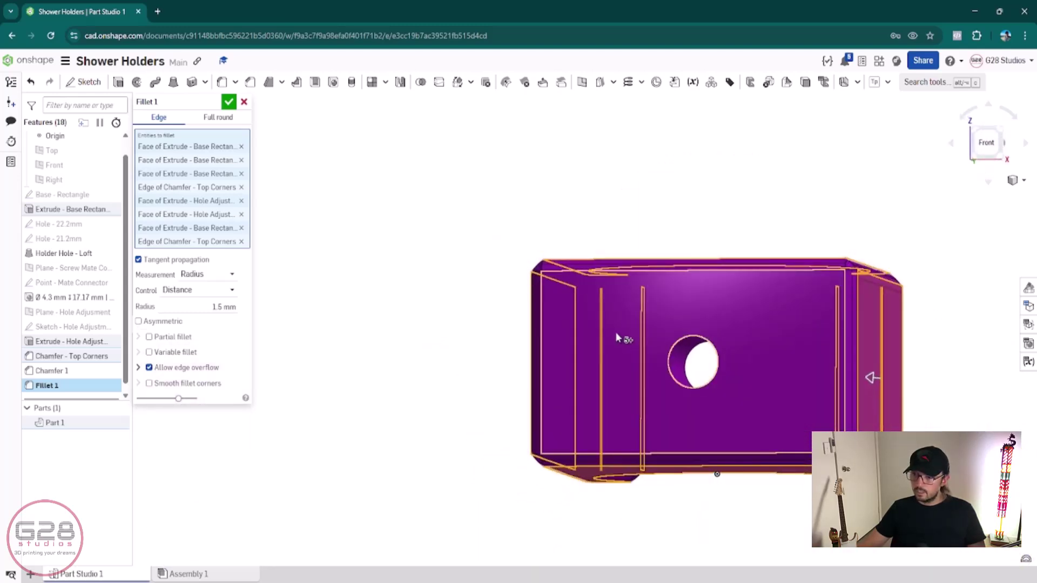
pyautogui.click(617, 338)
pyautogui.moveTo(755, 363); pyautogui.dragTo(773, 391, button='right')
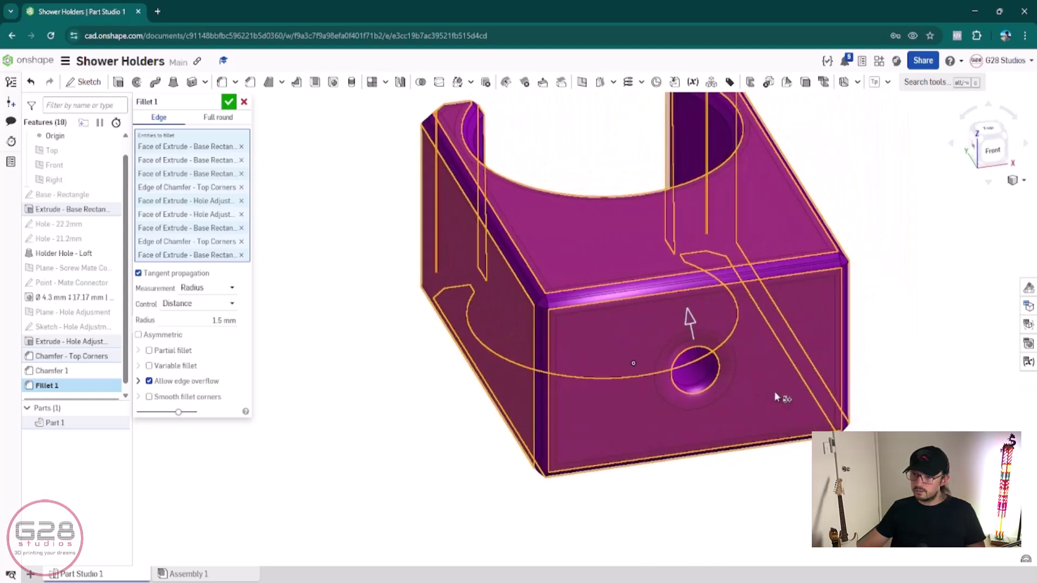
pyautogui.click(230, 103)
pyautogui.moveTo(465, 452); pyautogui.dragTo(423, 405, button='right')
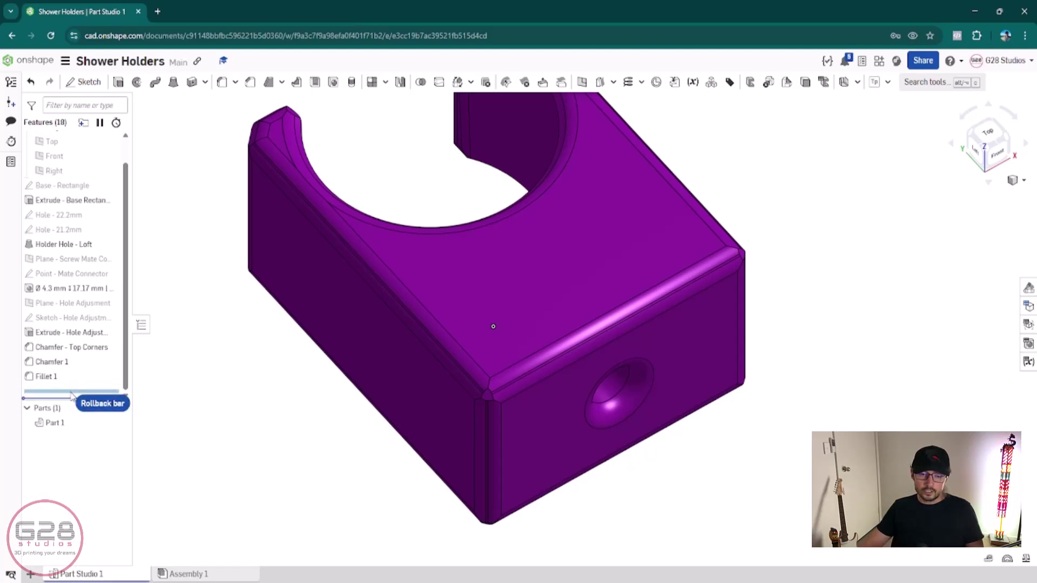
# - Roll the model back to just after the Chamfer - Top Corners feature and start a 2 mm fillet on the top face
pyautogui.moveTo(71, 393); pyautogui.dragTo(68, 364)
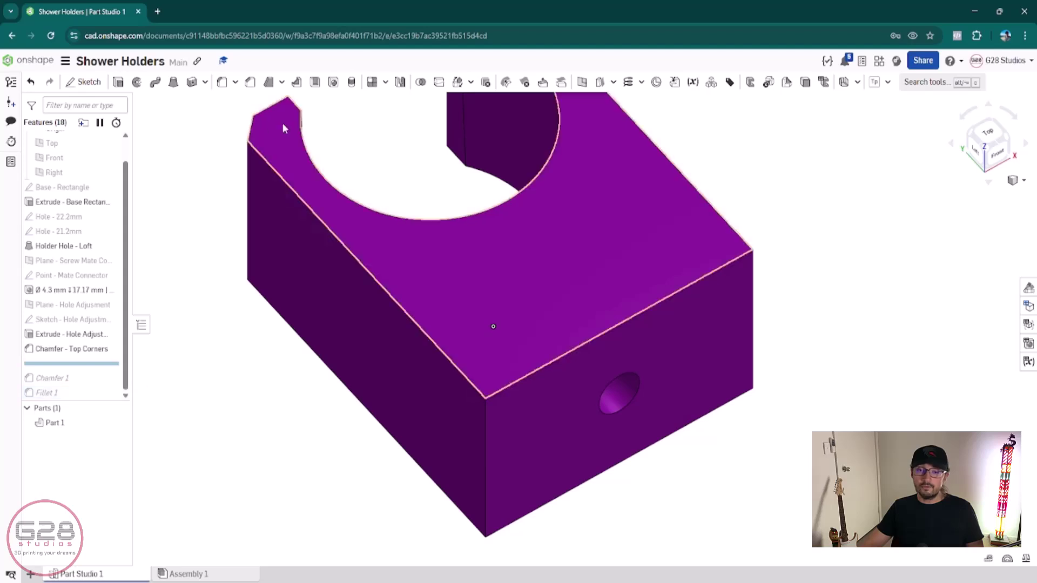
pyautogui.click(223, 83)
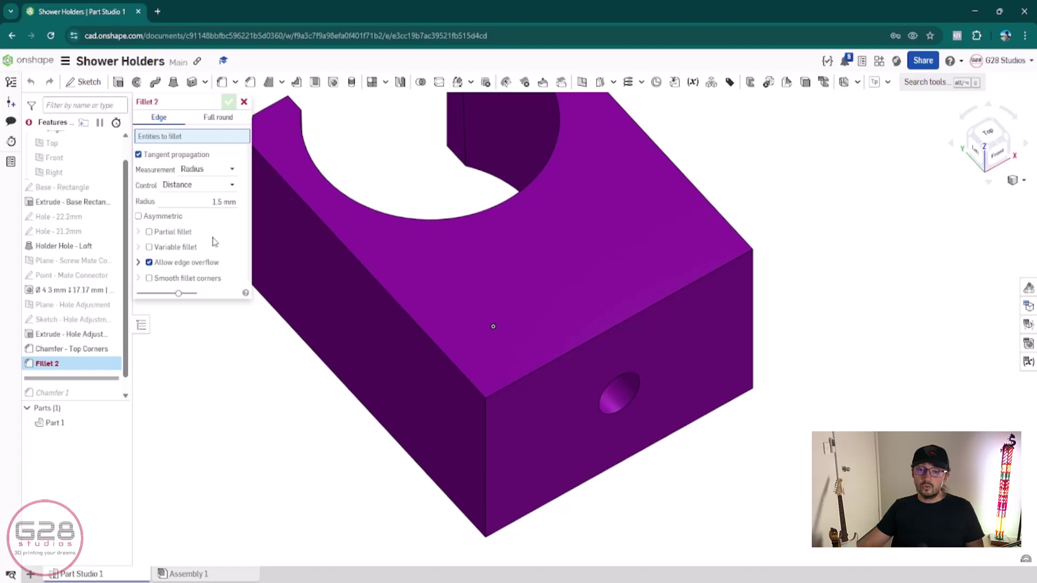
pyautogui.write('2')
pyautogui.press('Return')
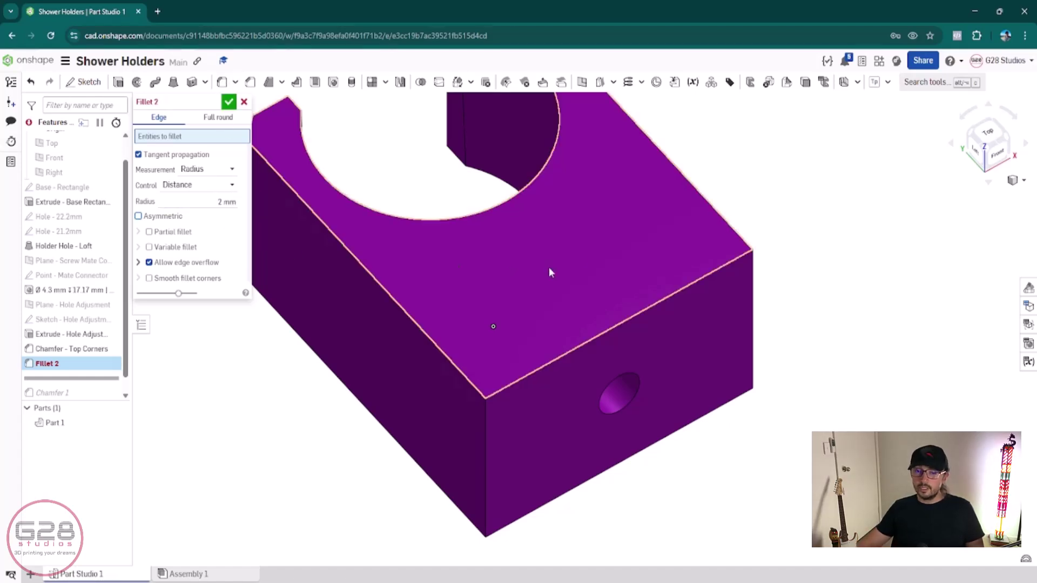
pyautogui.click(565, 257)
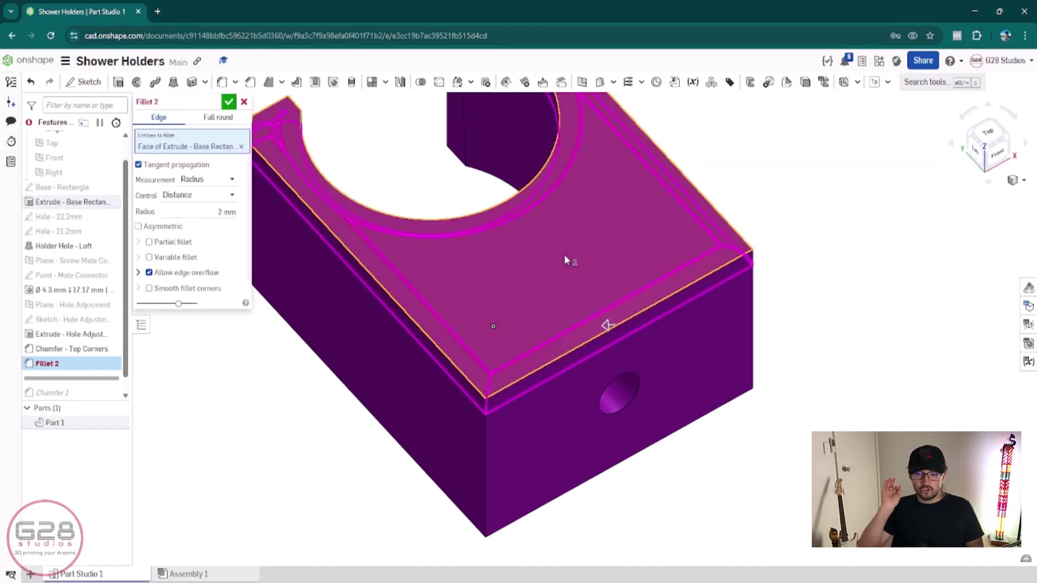
# - Try a fillet radius of 1.5 mm, then set the radius to 1 mm
pyautogui.click(227, 211)
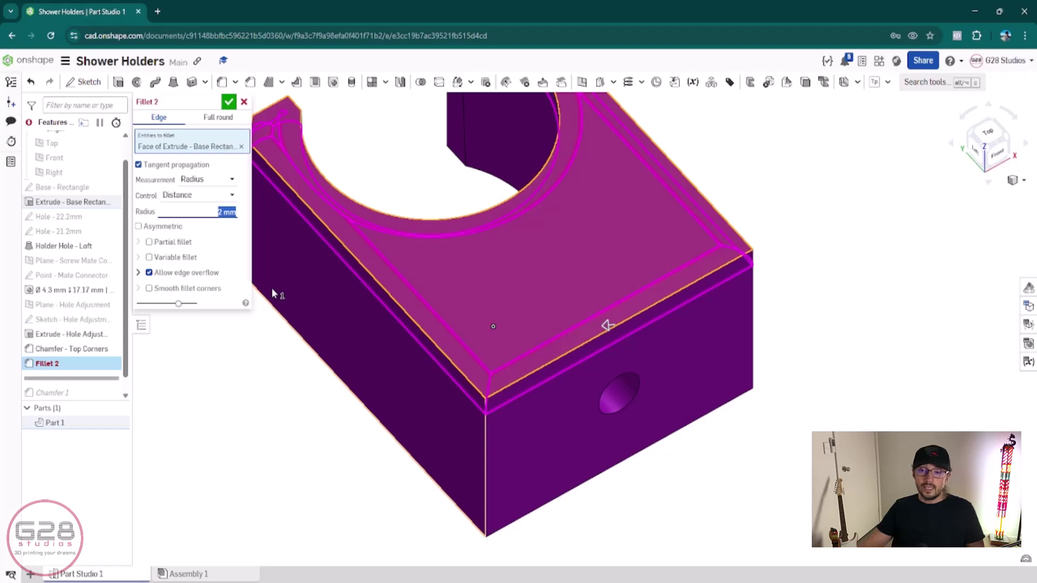
pyautogui.write('1.5')
pyautogui.press('Tab')
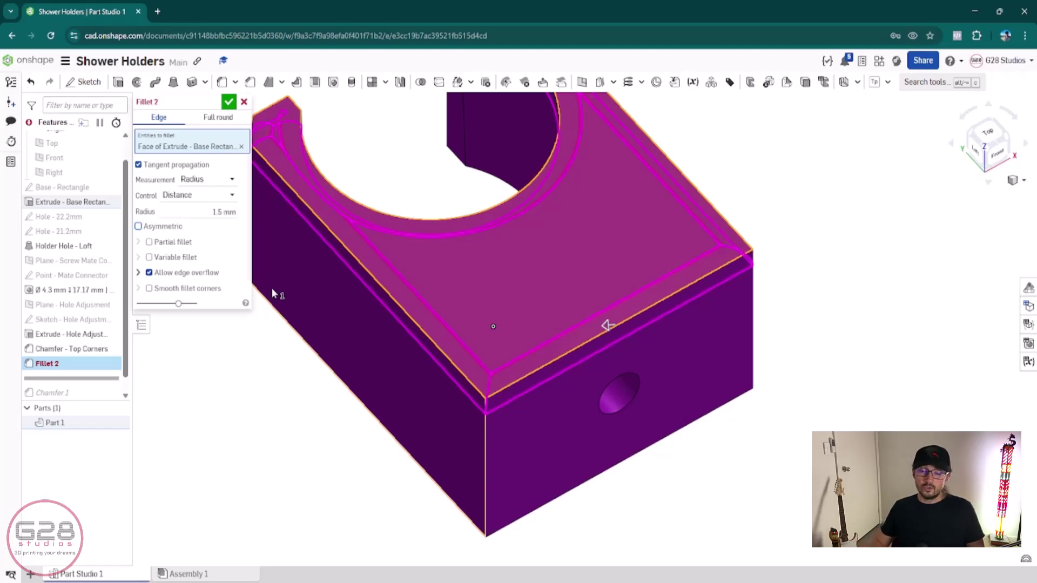
pyautogui.hotkey('shift', 'Tab')
pyautogui.write('1')
pyautogui.press('Tab')
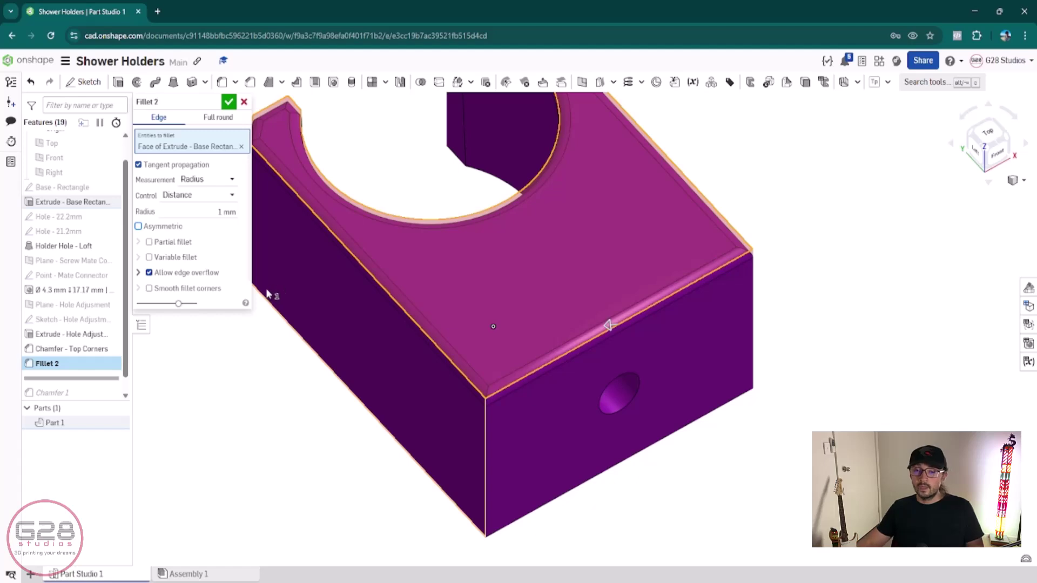
# - Add the body's bottom face and left long side face to the 1 mm fillet
pyautogui.moveTo(271, 292); pyautogui.dragTo(475, 361, button='right')
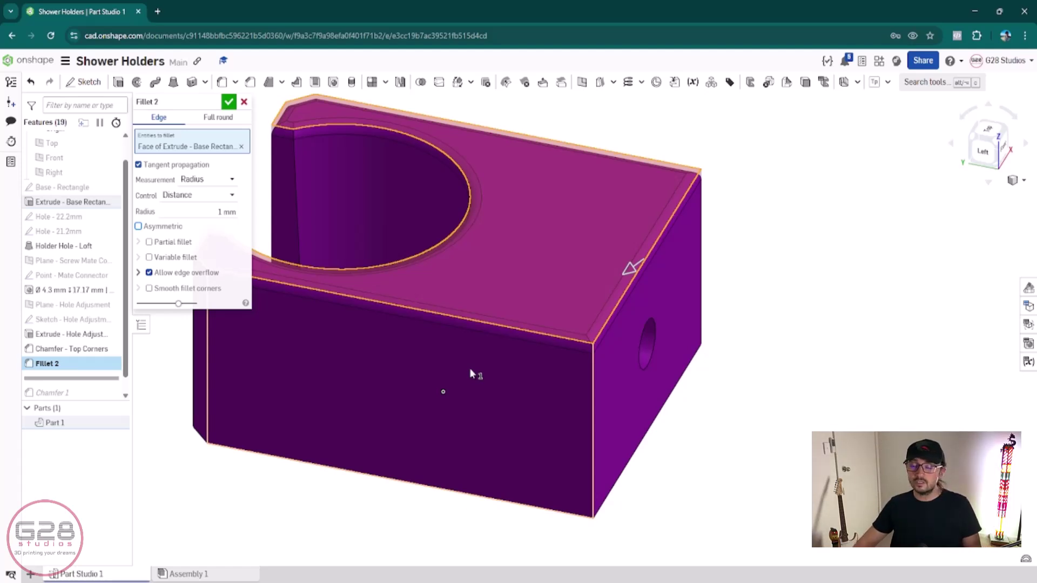
pyautogui.moveTo(490, 382); pyautogui.dragTo(673, 385, button='middle')
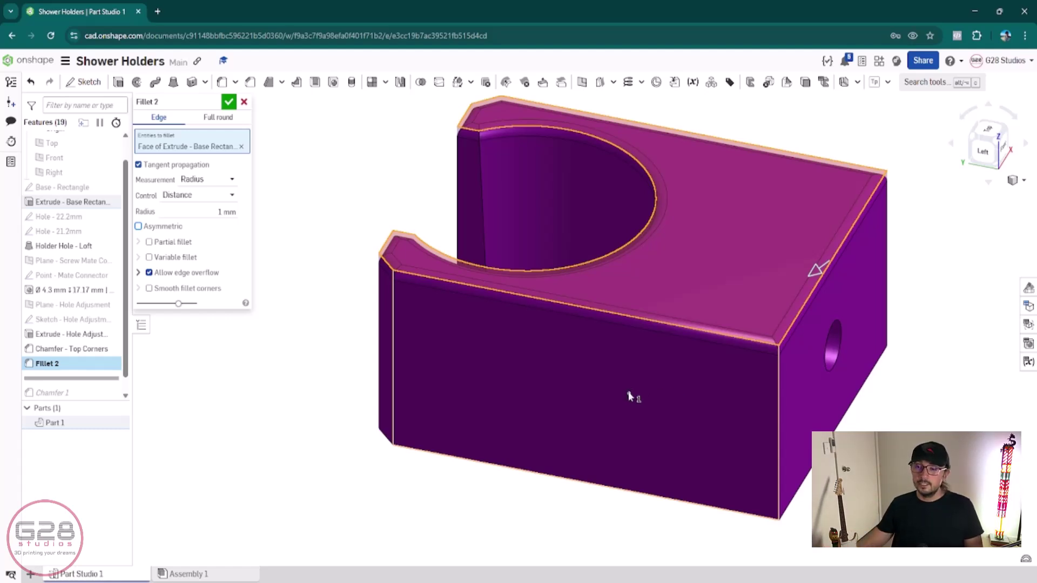
pyautogui.moveTo(628, 397); pyautogui.dragTo(599, 324, button='right')
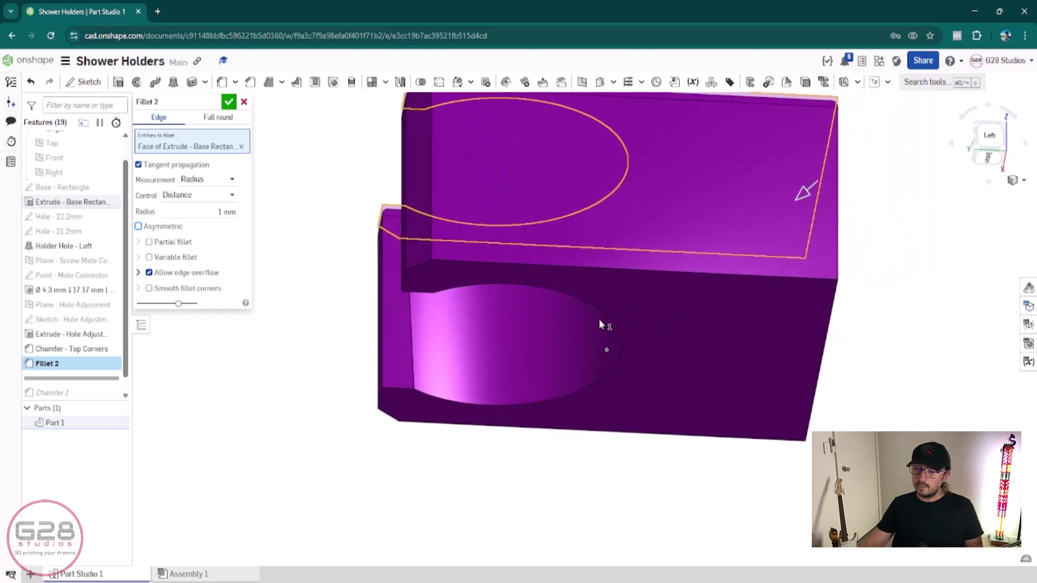
pyautogui.click(738, 335)
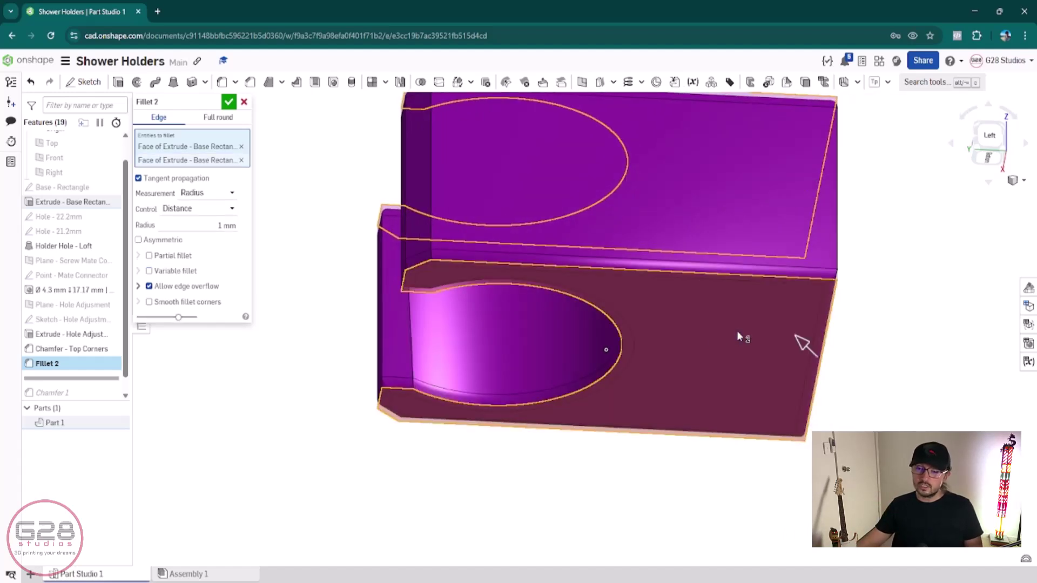
pyautogui.moveTo(601, 259); pyautogui.dragTo(756, 212, button='right')
pyautogui.rightClick(756, 212)
pyautogui.click(704, 209)
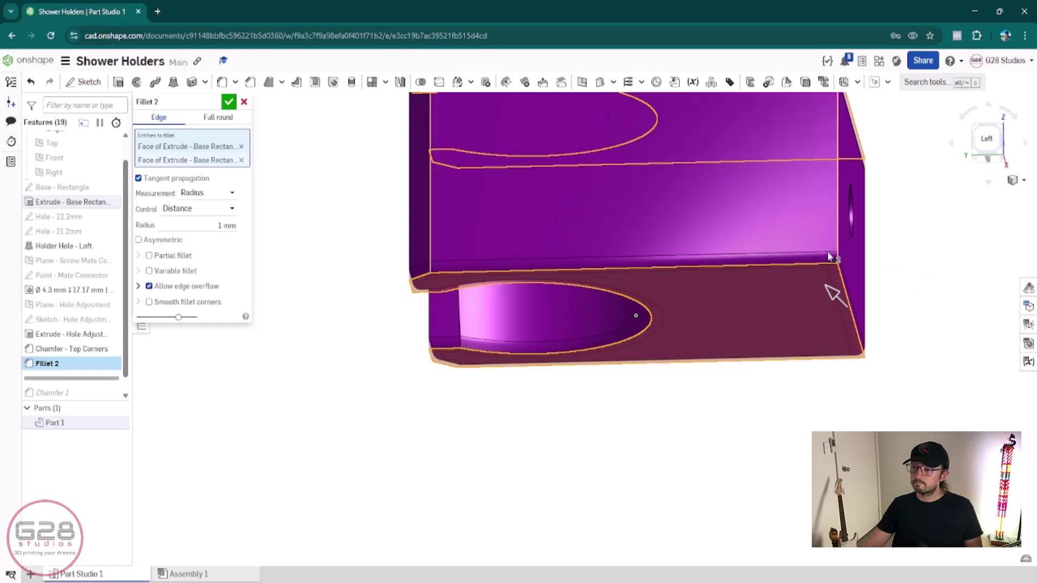
pyautogui.moveTo(828, 253); pyautogui.dragTo(825, 262, button='right')
pyautogui.moveTo(704, 211); pyautogui.dragTo(661, 397, button='middle')
pyautogui.click(523, 367)
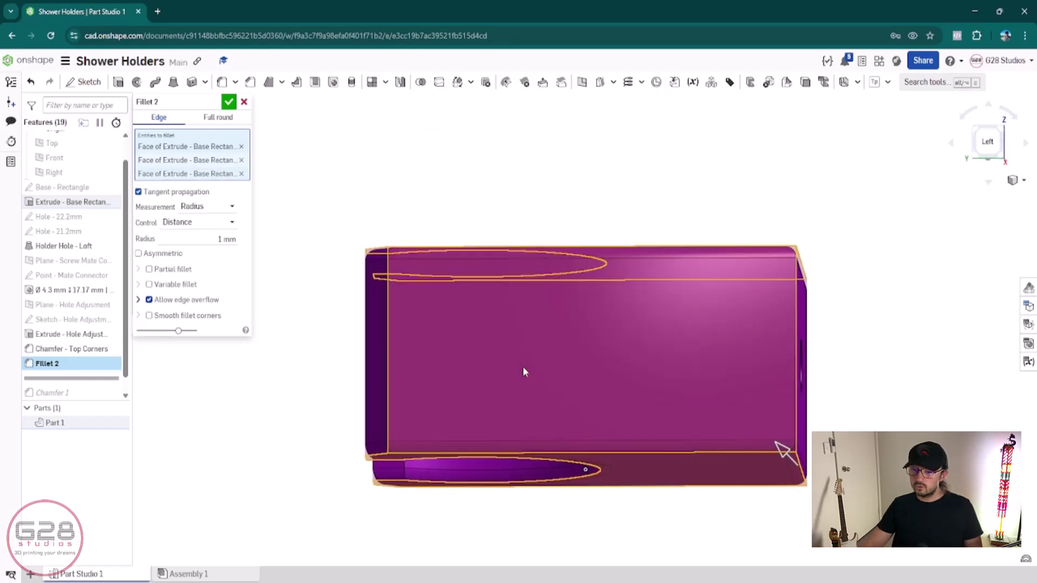
# - Add the left arm's corner chamfer face, flat end face and inner slot-opening face to the fillet
pyautogui.moveTo(528, 371); pyautogui.dragTo(605, 408, button='right')
pyautogui.click(412, 342)
pyautogui.click(358, 339)
pyautogui.moveTo(432, 384); pyautogui.dragTo(500, 326, button='right')
pyautogui.click(301, 284)
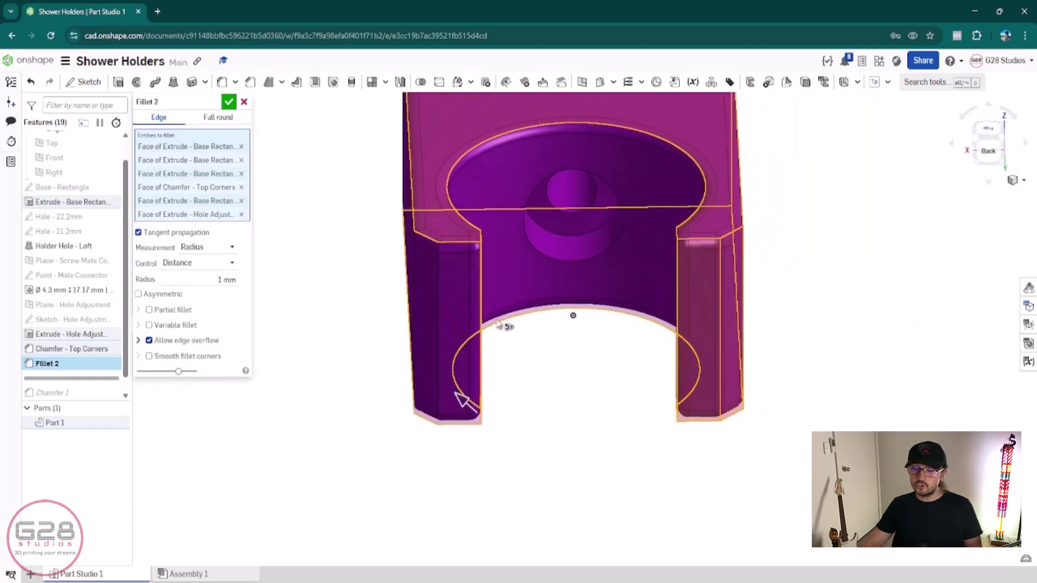
# - Add the right arm's flat end face, corner chamfer face and the right long side face to the fillet
pyautogui.click(456, 314)
pyautogui.click(420, 308)
pyautogui.moveTo(417, 339); pyautogui.dragTo(476, 336, button='right')
pyautogui.click(374, 318)
# - Check the fillet preview around the screw-hole end and the underside, and accept the feature
pyautogui.scroll(-4, 335, 340)
pyautogui.moveTo(328, 344); pyautogui.dragTo(711, 333, button='middle')
pyautogui.scroll(4, 649, 327)
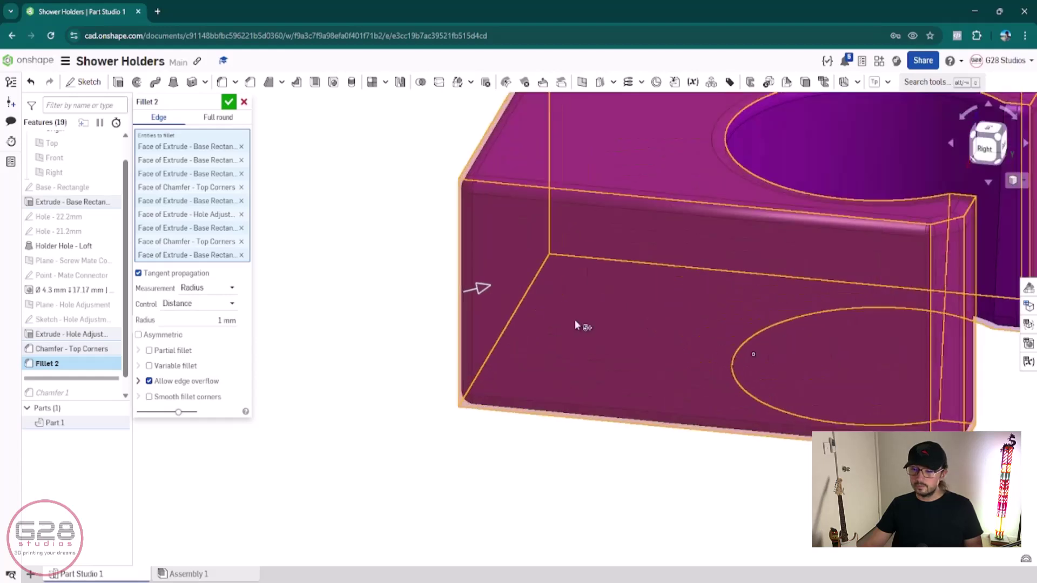
pyautogui.moveTo(576, 324); pyautogui.dragTo(464, 311, button='right')
pyautogui.scroll(-4, 455, 306)
pyautogui.scroll(4, 447, 307)
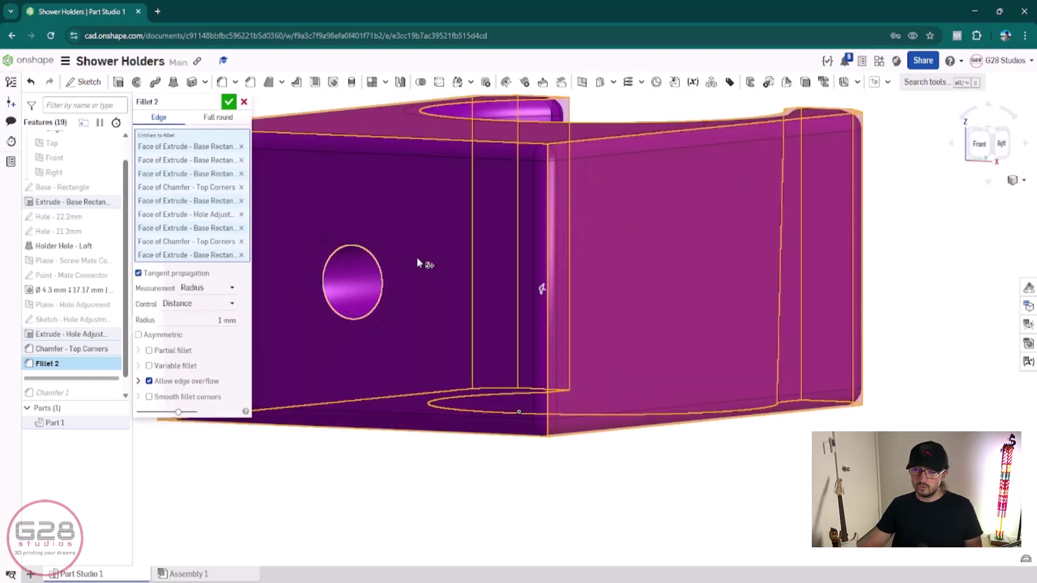
pyautogui.moveTo(351, 301); pyautogui.dragTo(643, 299, button='right')
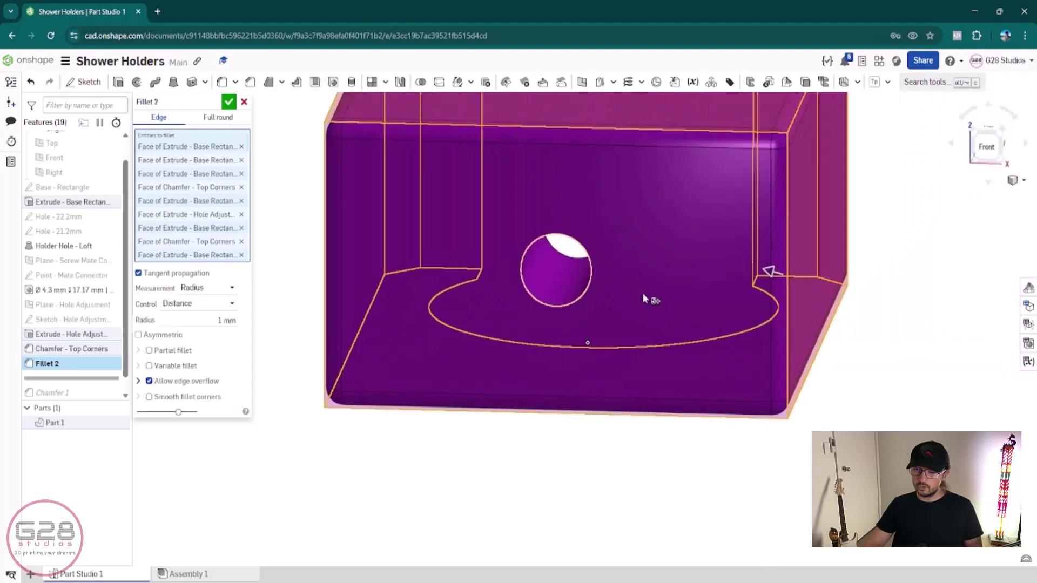
pyautogui.scroll(-5, 683, 303)
pyautogui.moveTo(686, 316); pyautogui.dragTo(604, 322, button='middle')
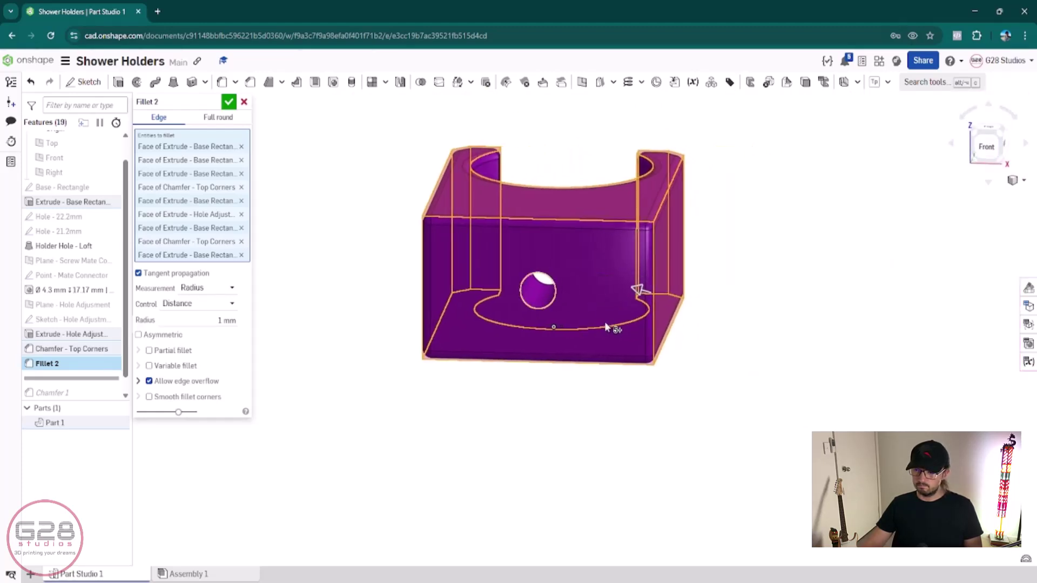
pyautogui.moveTo(606, 326); pyautogui.dragTo(557, 330, button='right')
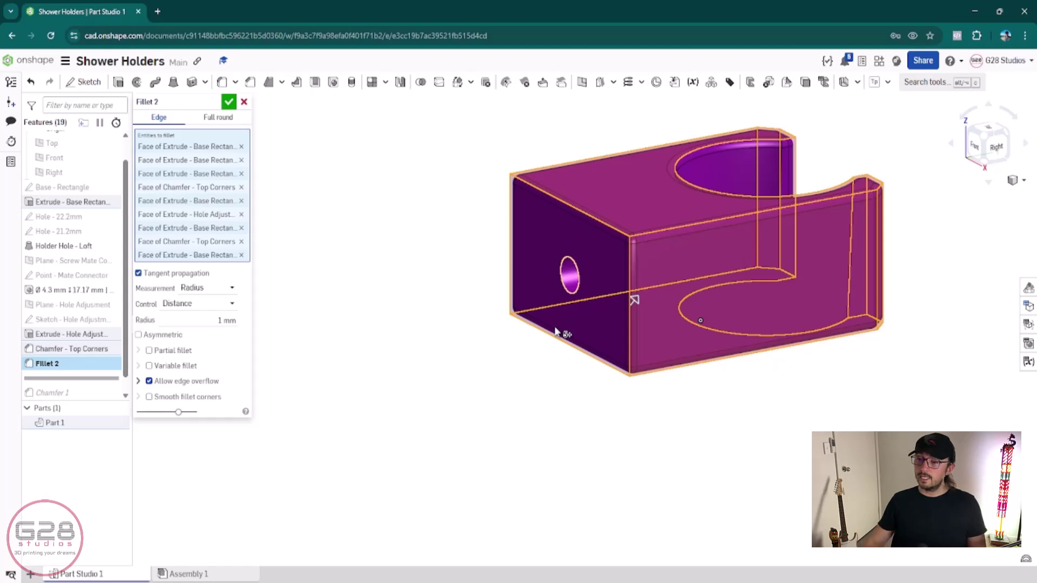
pyautogui.scroll(-2, 556, 331)
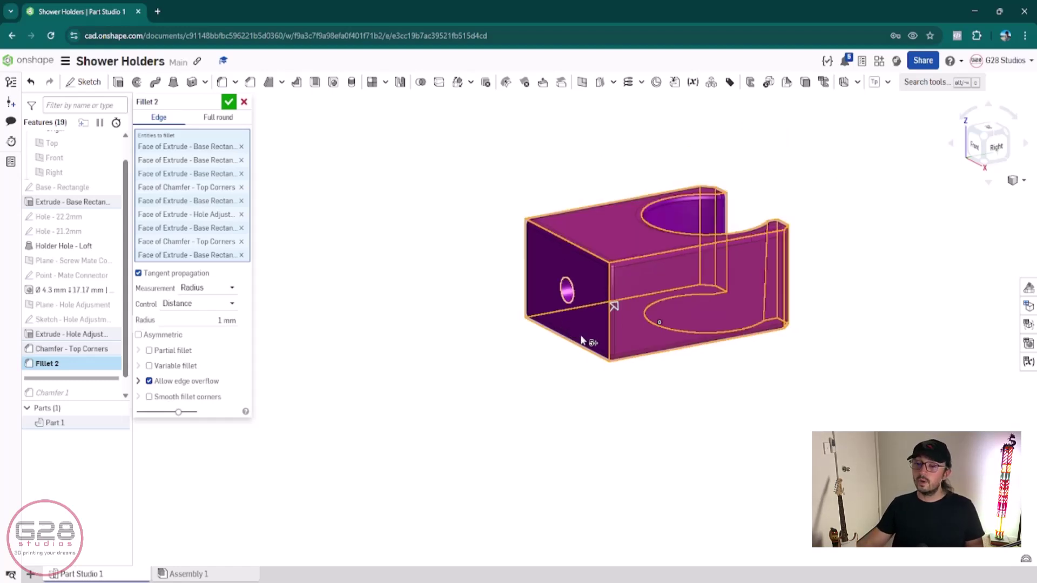
pyautogui.moveTo(582, 341); pyautogui.dragTo(642, 379, button='right')
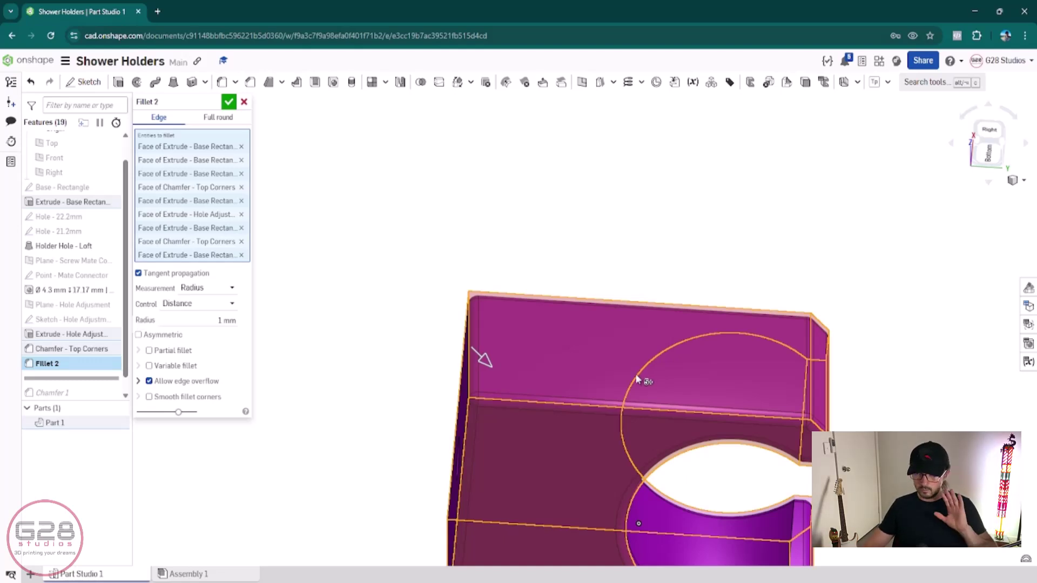
pyautogui.moveTo(629, 373); pyautogui.dragTo(587, 215, button='middle')
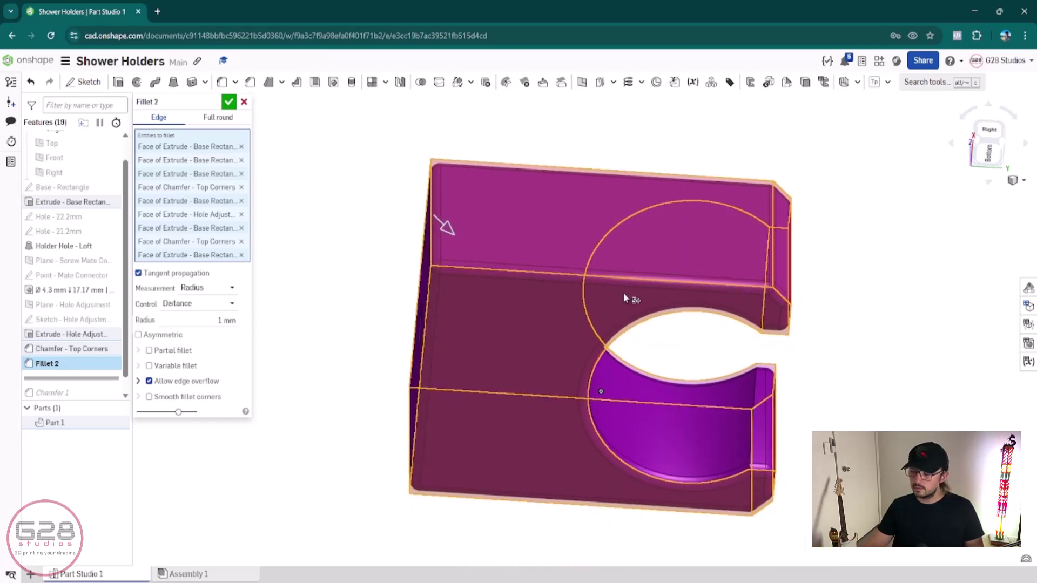
pyautogui.click(230, 102)
# - Suppress Fillet 2 and roll the model forward to the end to compare it with the earlier chamfered and filleted edges
pyautogui.moveTo(477, 357); pyautogui.dragTo(333, 353, button='right')
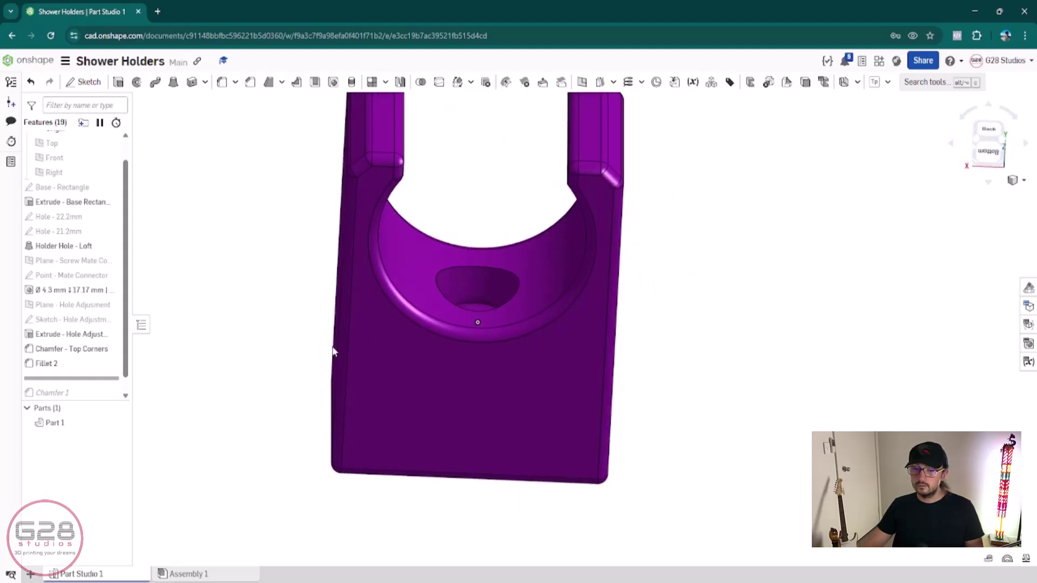
pyautogui.scroll(-1, 71, 354)
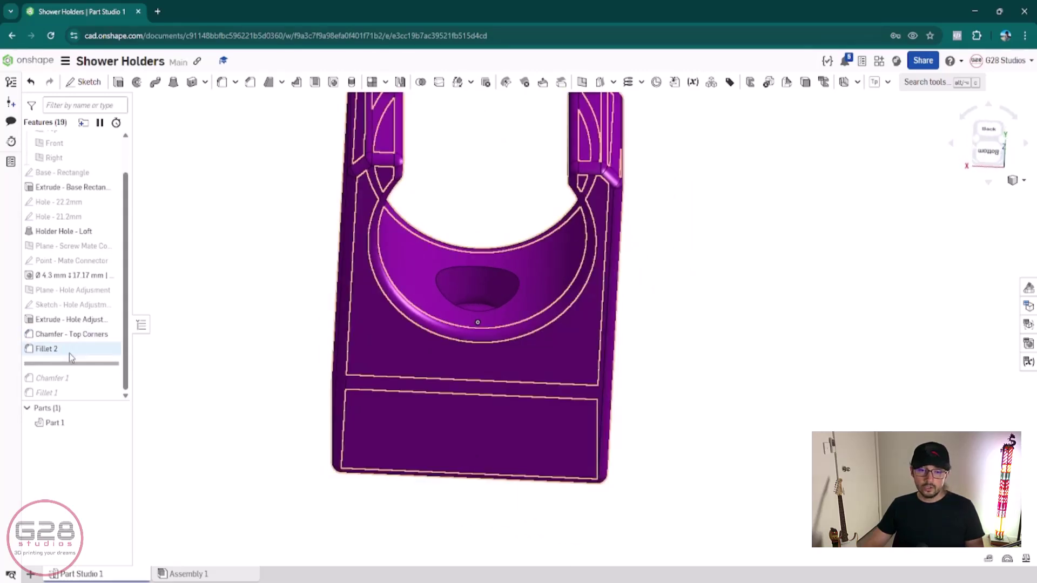
pyautogui.click(69, 353)
pyautogui.rightClick(84, 355)
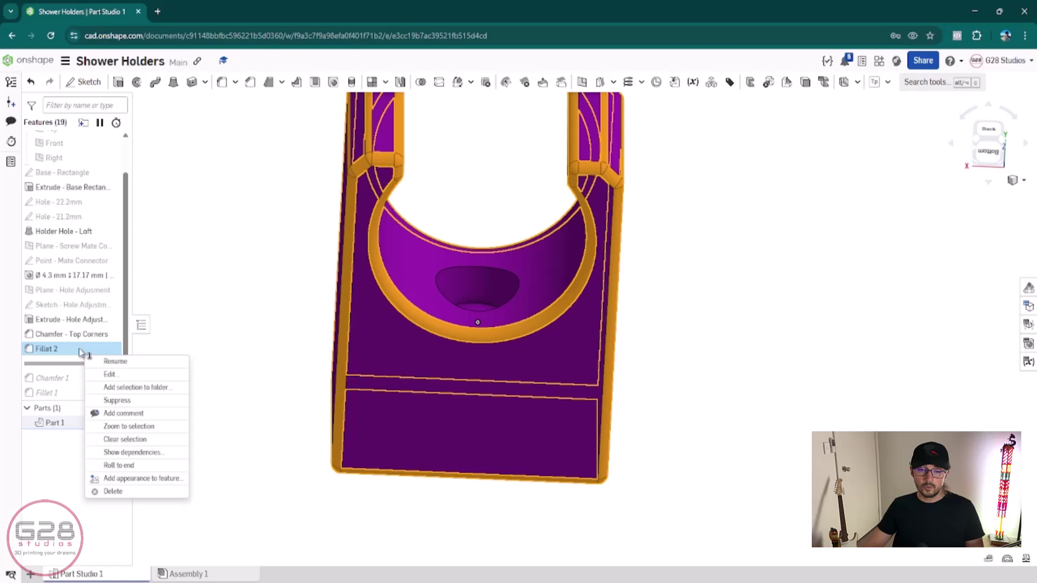
pyautogui.click(133, 402)
pyautogui.moveTo(71, 369); pyautogui.dragTo(71, 395)
pyautogui.moveTo(278, 279); pyautogui.dragTo(481, 495, button='right')
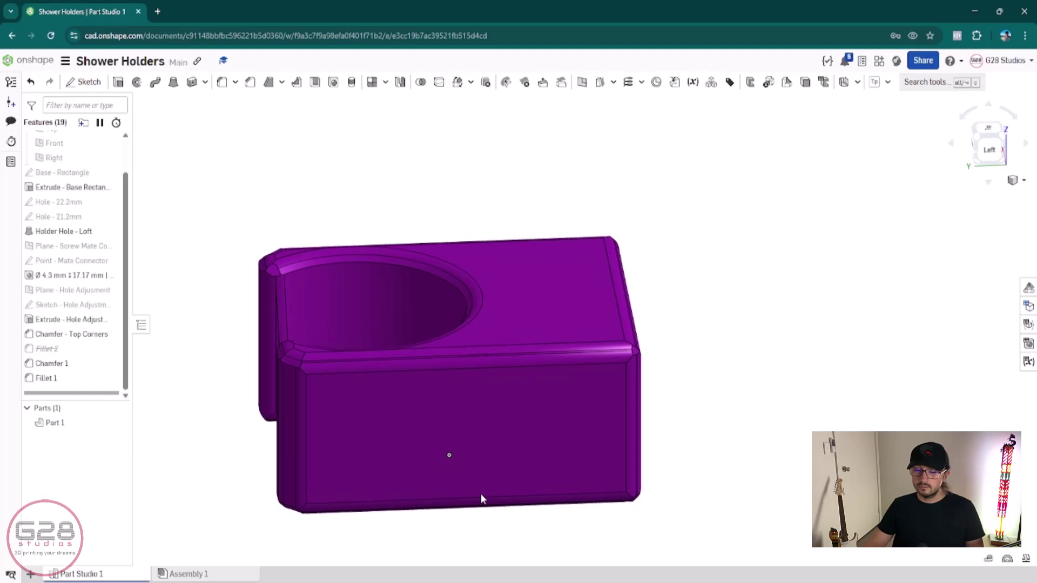
pyautogui.scroll(3, 296, 381)
pyautogui.scroll(2, 296, 375)
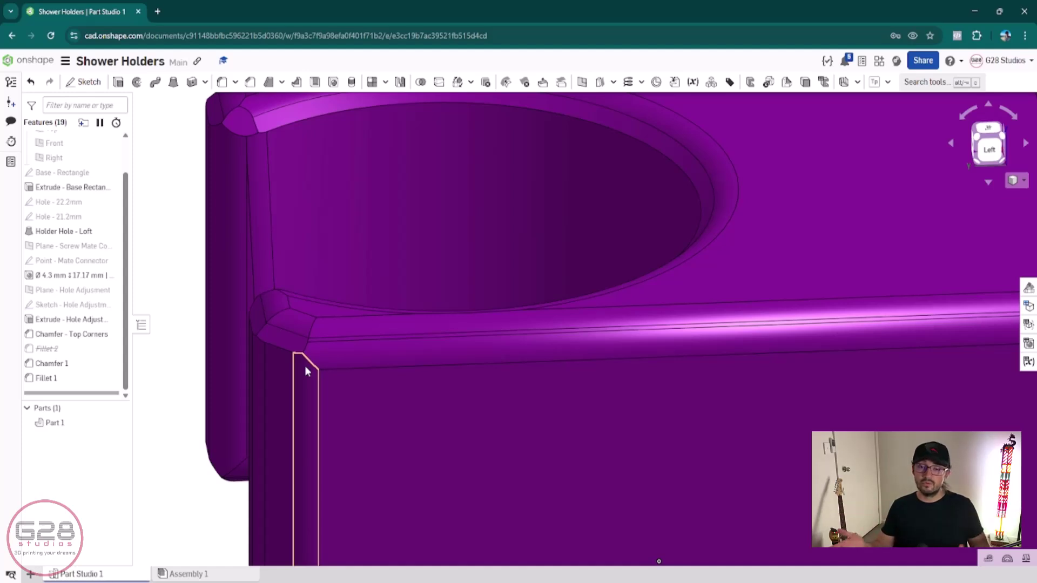
# - Unsuppress Fillet 2 and delete the Chamfer 1 and Fillet 1 features
pyautogui.rightClick(56, 350)
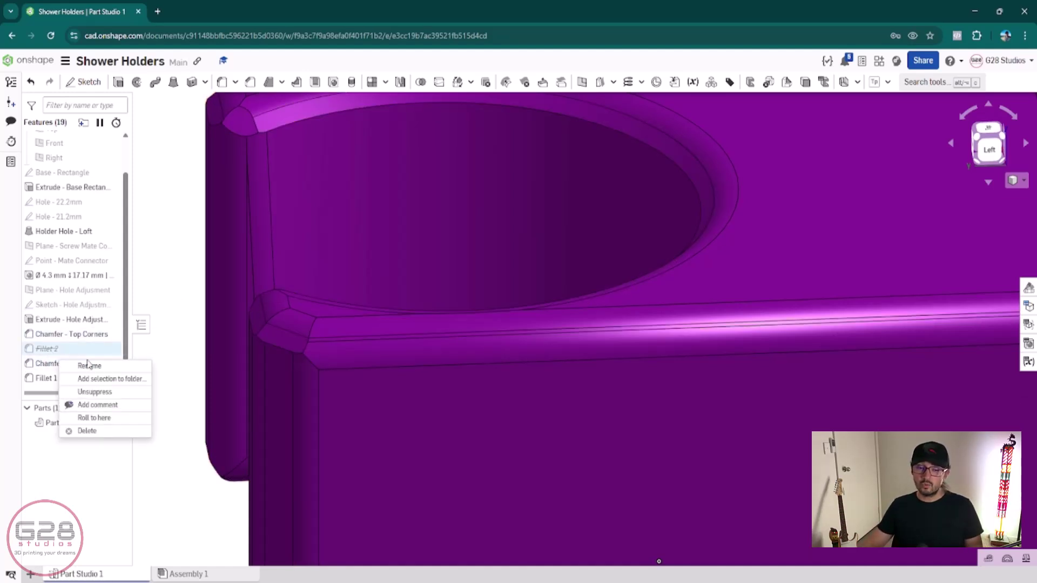
pyautogui.click(97, 393)
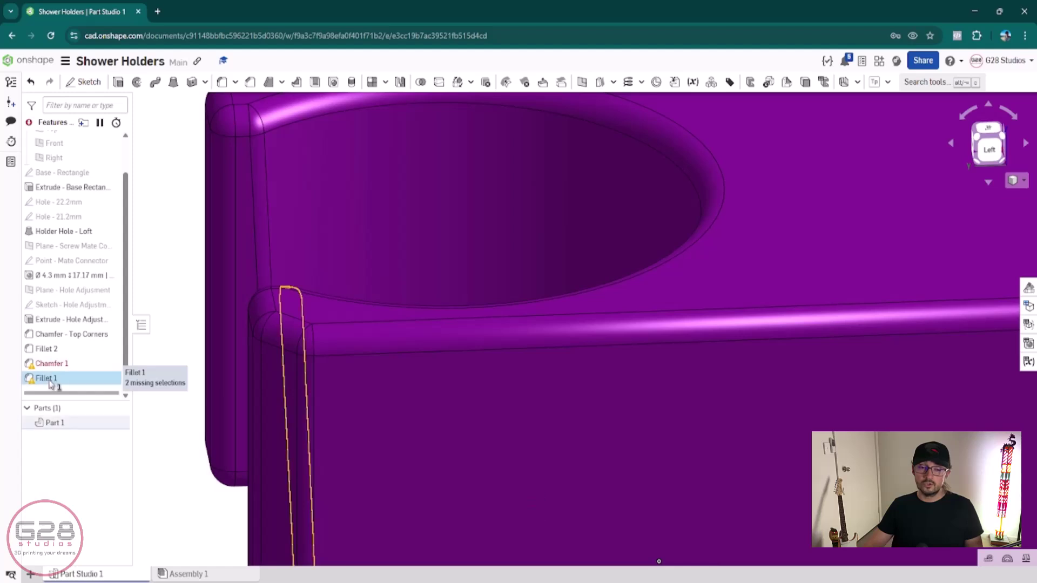
pyautogui.press('Delete')
pyautogui.press('Delete')
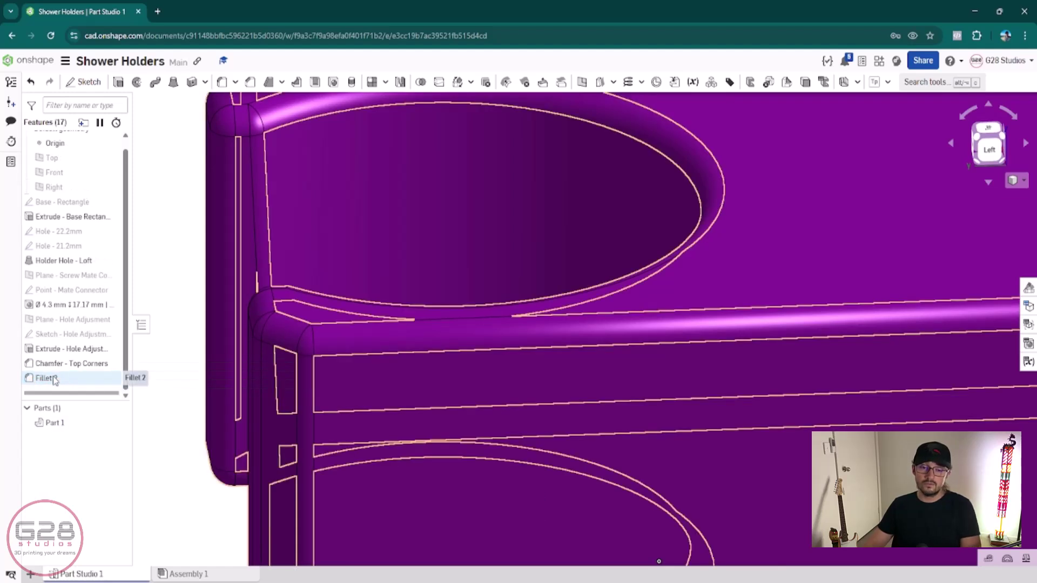
# - Rename the Fillet 2 feature as "Fillet" and clear the selection
pyautogui.click(53, 380)
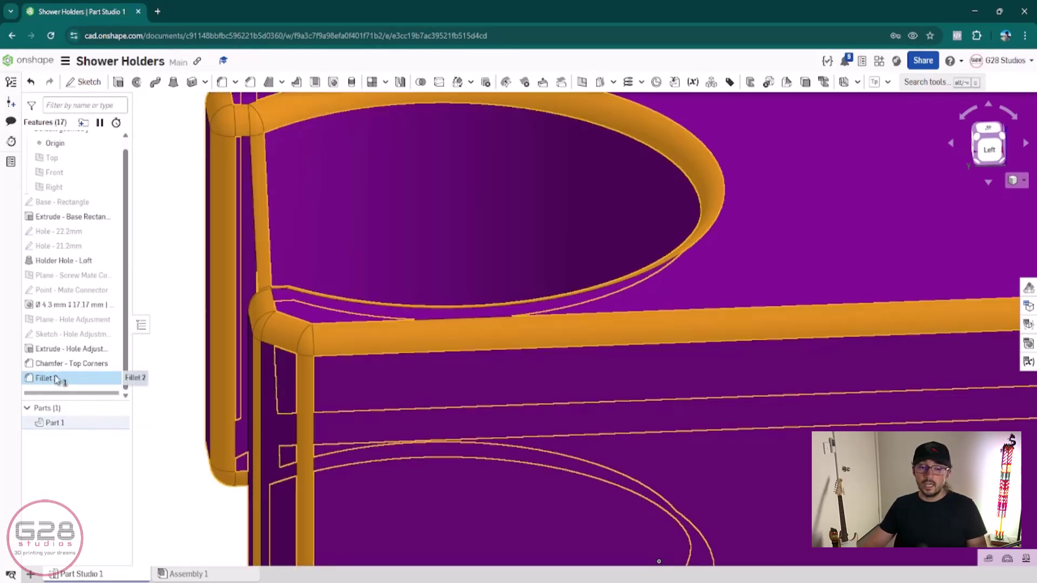
pyautogui.doubleClick(74, 384)
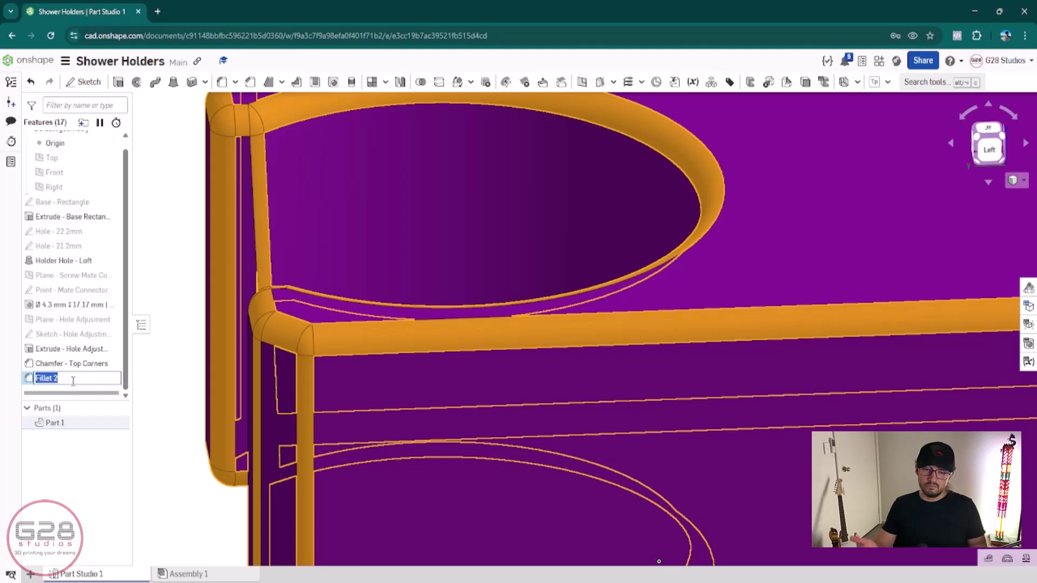
pyautogui.press('End')
pyautogui.press('BackSpace')
pyautogui.press('BackSpace')
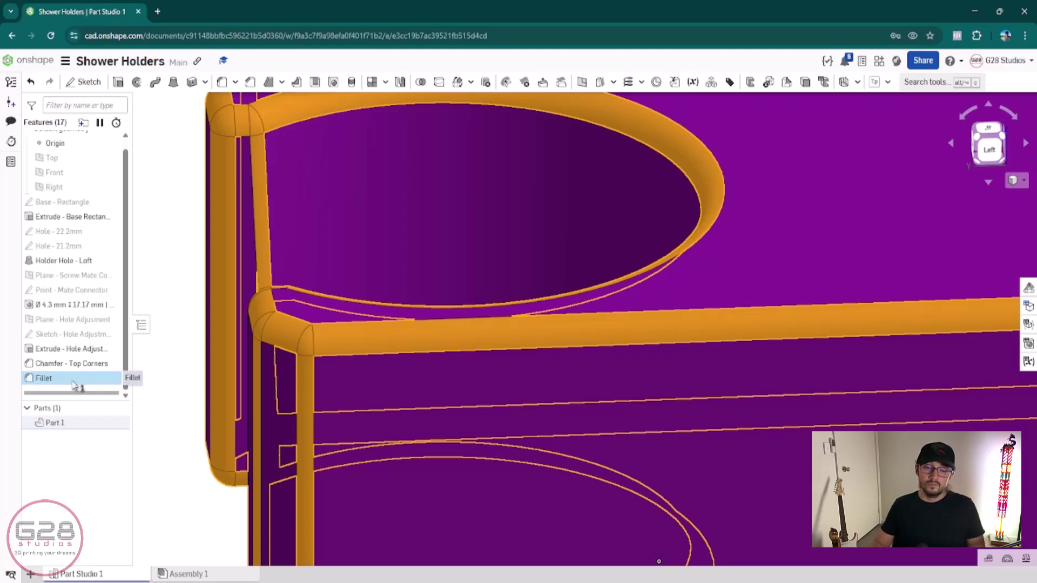
pyautogui.press('Return')
pyautogui.scroll(-3, 180, 410)
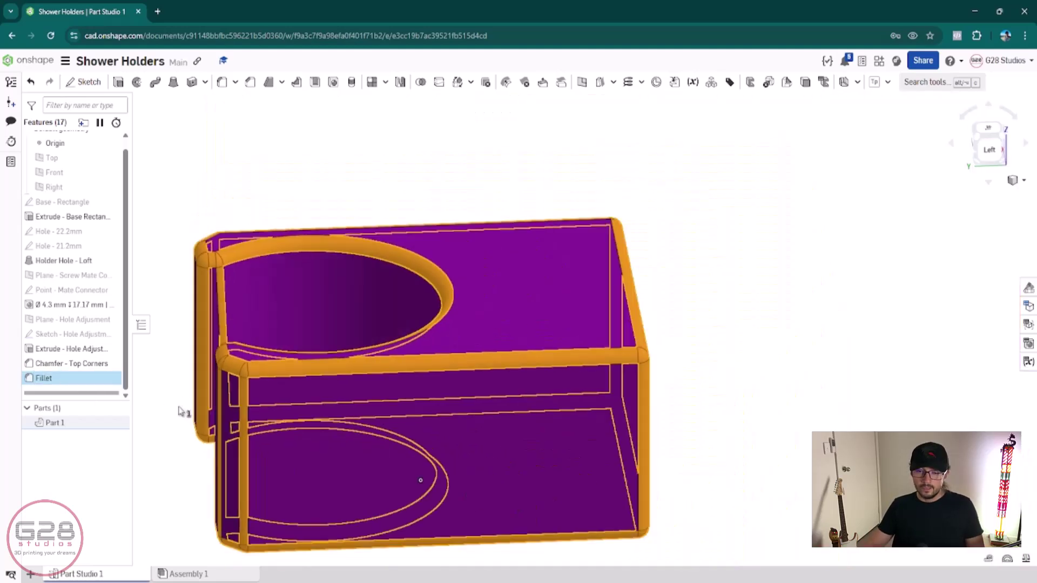
pyautogui.moveTo(180, 411); pyautogui.dragTo(268, 405, button='middle')
pyautogui.click(275, 411)
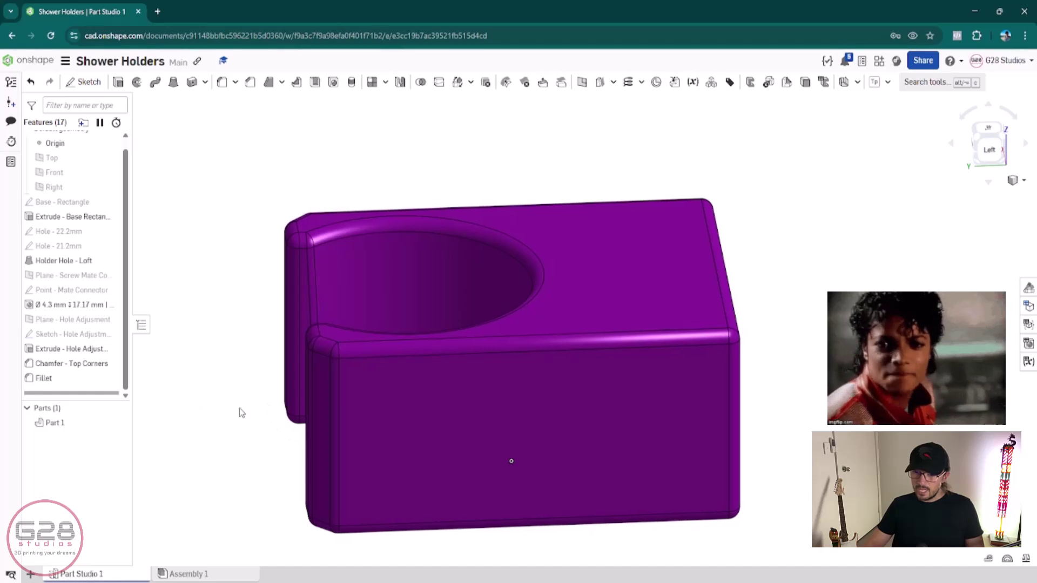
# - Examine the filleted holder from its open end around to the flat face with the screw hole
pyautogui.moveTo(238, 407); pyautogui.dragTo(417, 404, button='right')
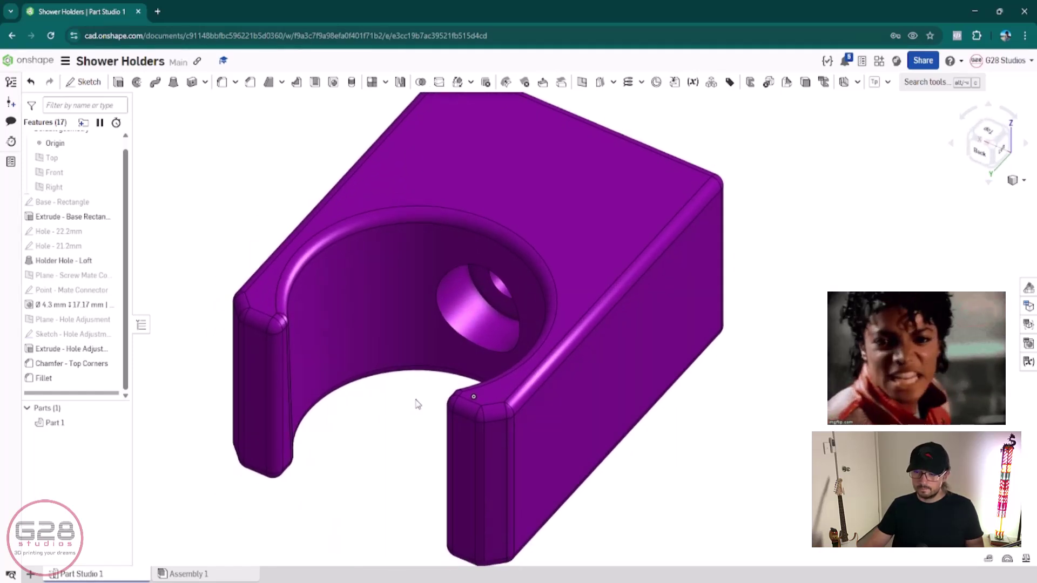
pyautogui.scroll(-3, 417, 404)
pyautogui.scroll(3, 449, 435)
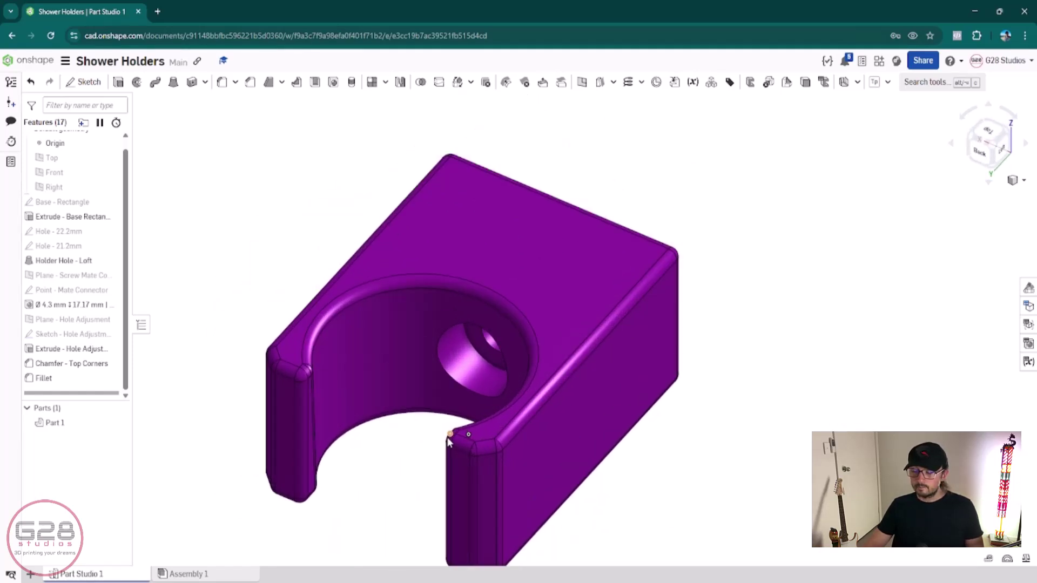
pyautogui.moveTo(447, 436); pyautogui.dragTo(482, 401, button='middle')
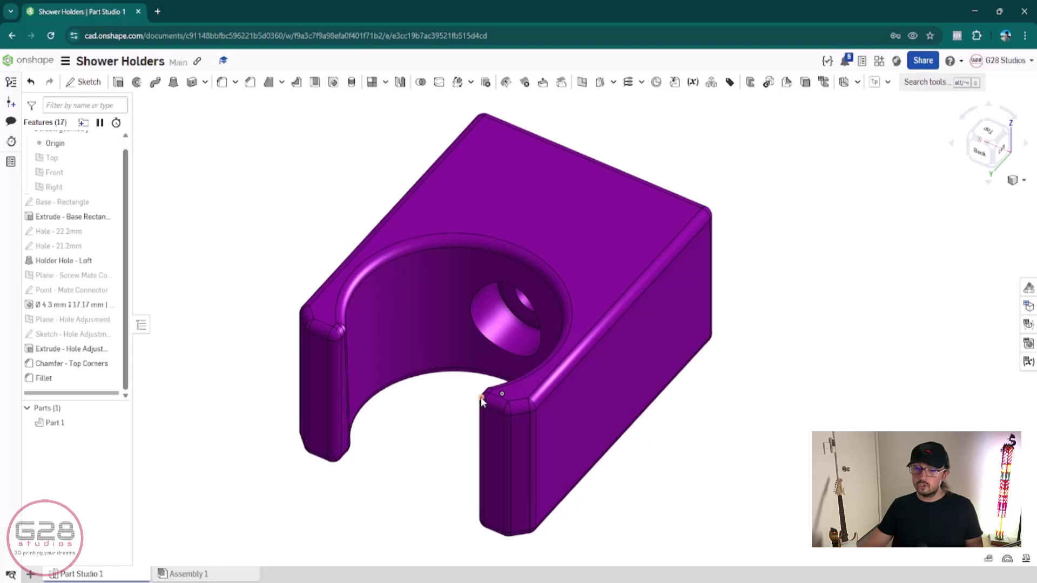
pyautogui.moveTo(481, 401); pyautogui.dragTo(699, 301, button='right')
pyautogui.moveTo(699, 301); pyautogui.dragTo(486, 326, button='middle')
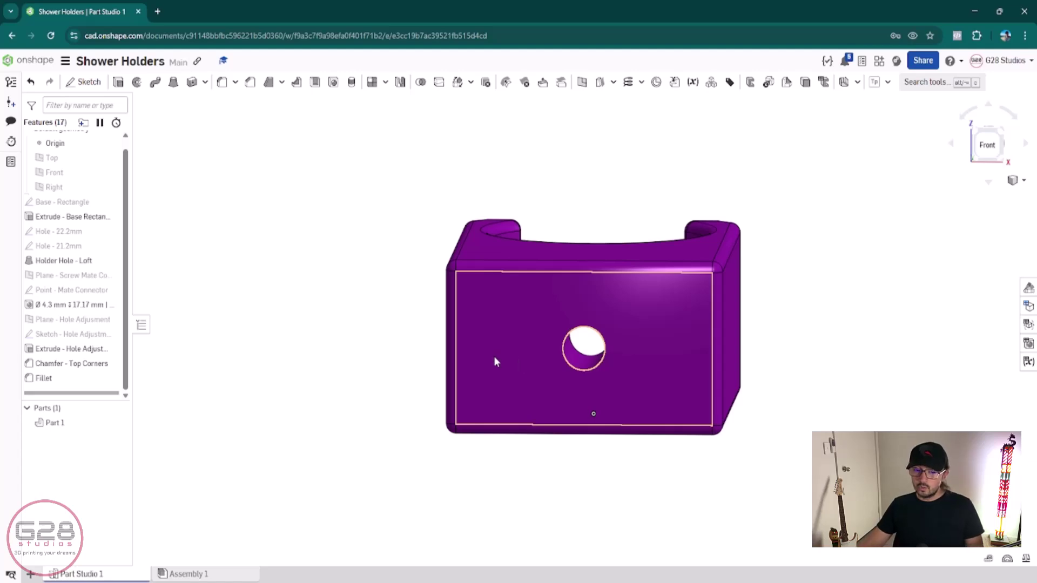
pyautogui.moveTo(494, 356); pyautogui.dragTo(446, 358, button='middle')
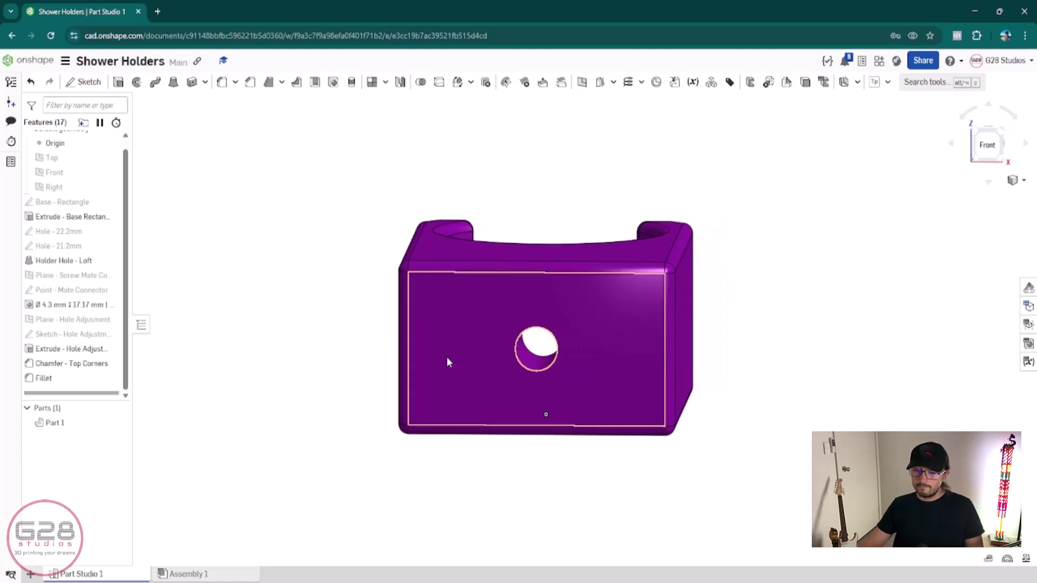
# - Create a plane offset 30 mm outward from the holder's flat screw-hole face
pyautogui.click(469, 339)
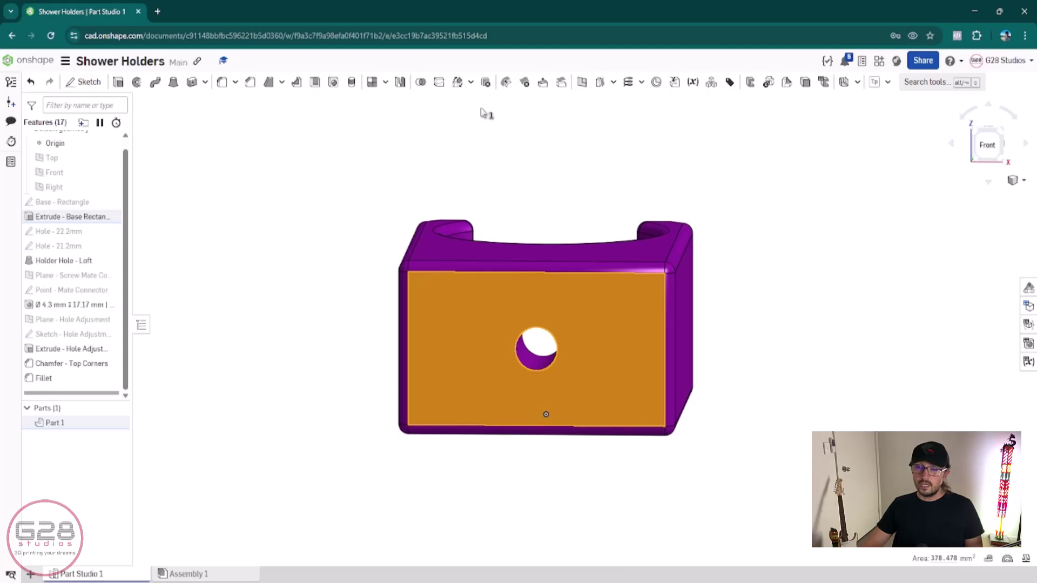
pyautogui.click(581, 81)
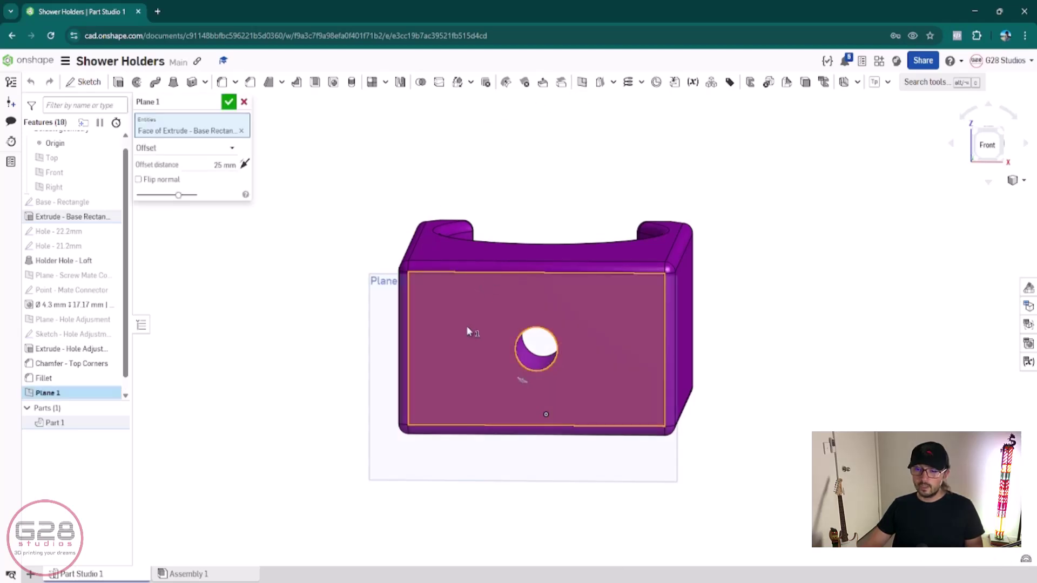
pyautogui.moveTo(468, 331); pyautogui.dragTo(549, 355, button='right')
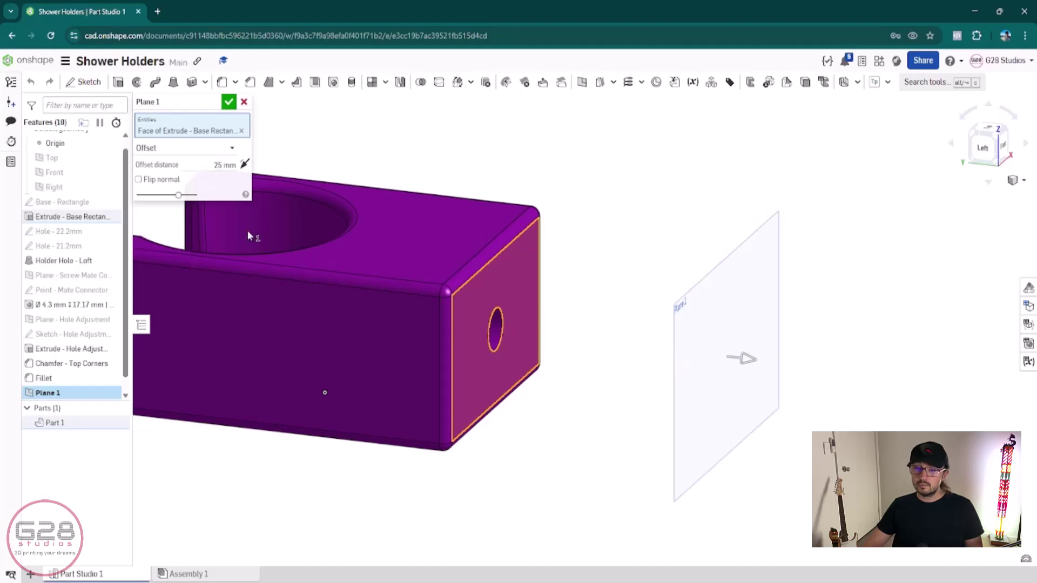
pyautogui.click(224, 165)
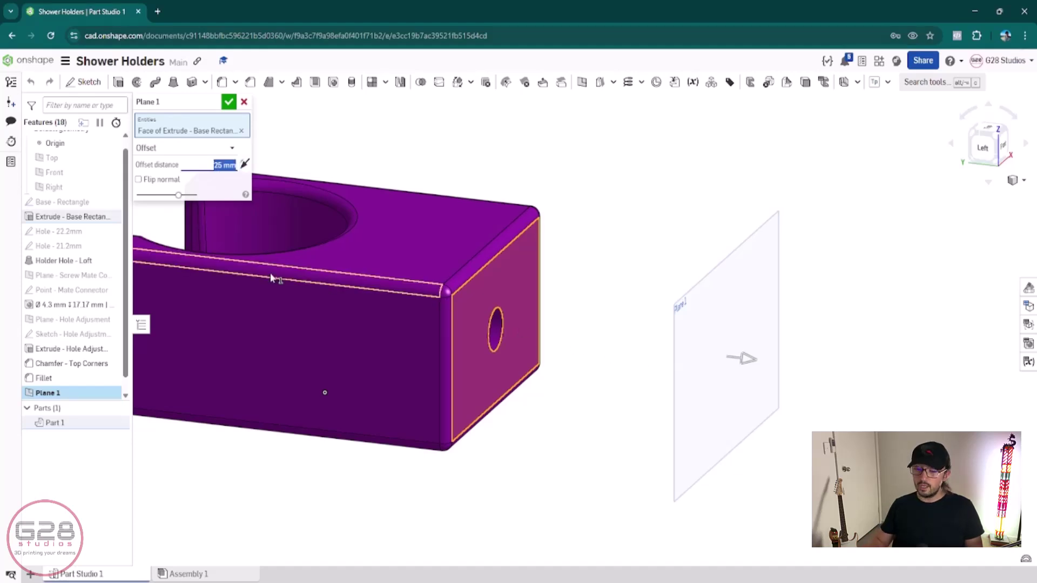
pyautogui.write('30')
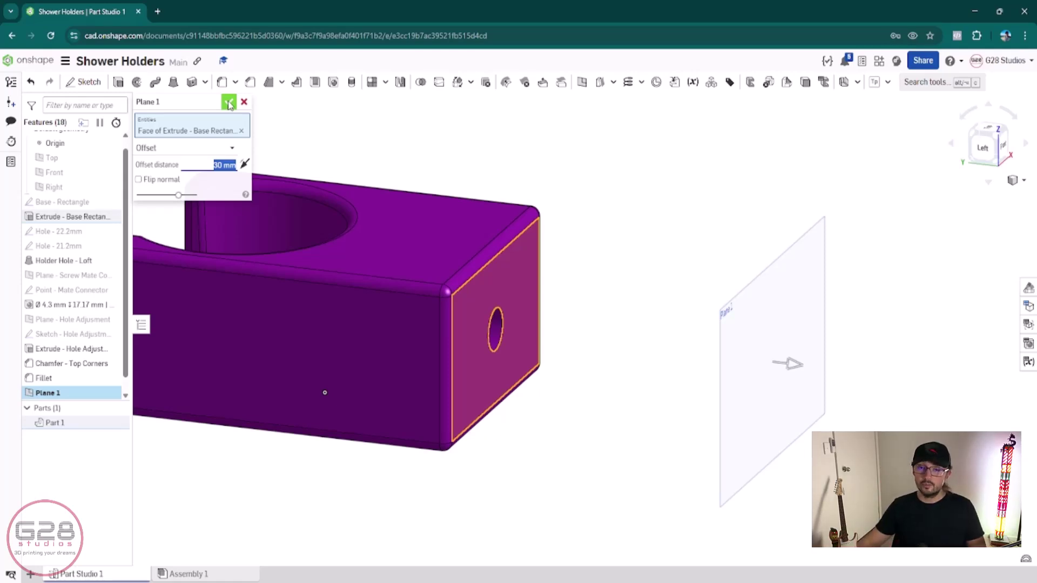
pyautogui.click(229, 103)
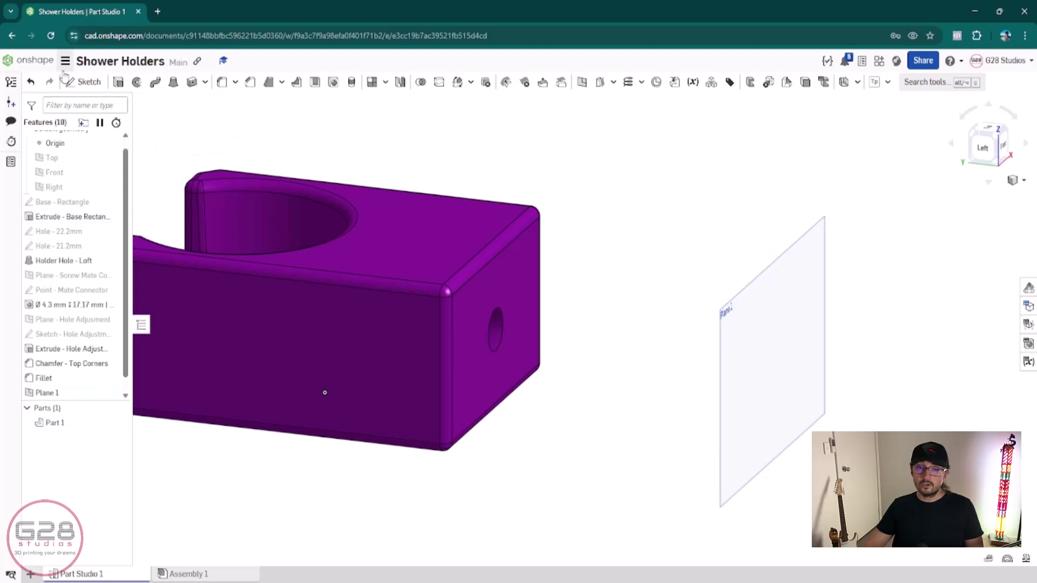
# - Start a sketch on the offset plane, viewed straight on, and draw a corner rectangle 25 mm wide and 14 mm high
pyautogui.click(83, 81)
pyautogui.click(793, 351)
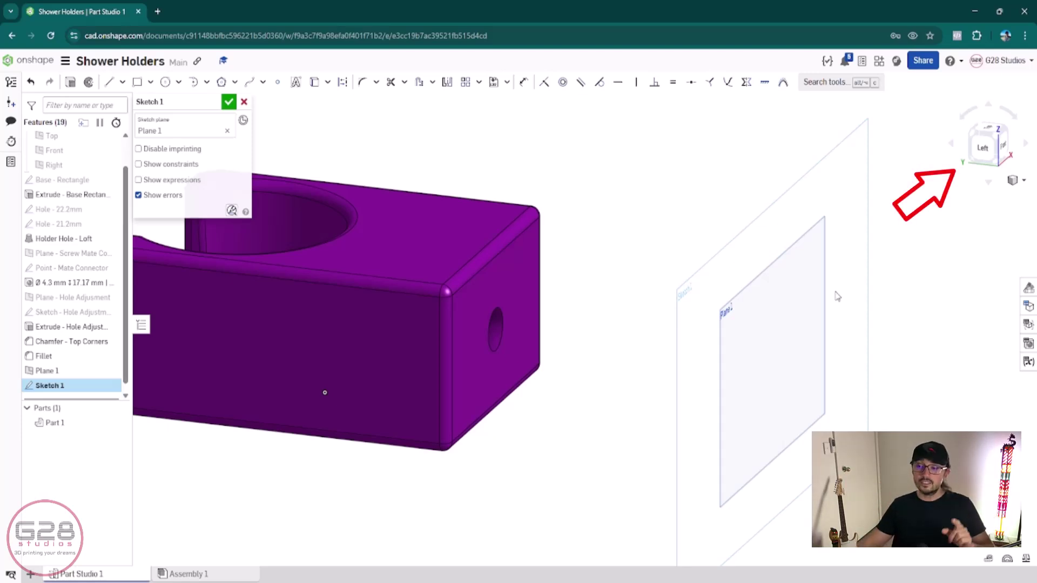
pyautogui.press('n')
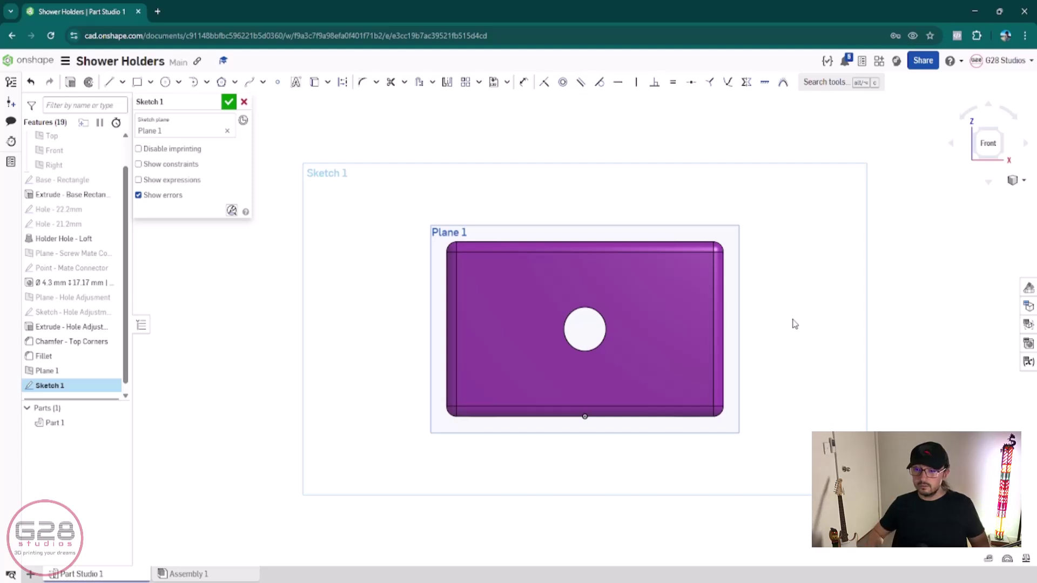
pyautogui.click(137, 82)
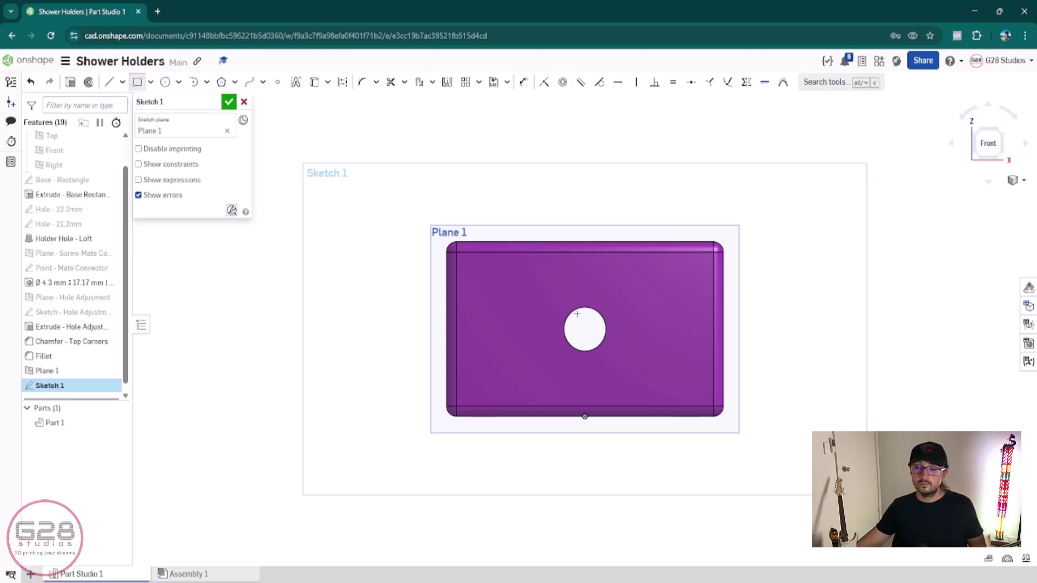
pyautogui.click(514, 284)
pyautogui.click(662, 363)
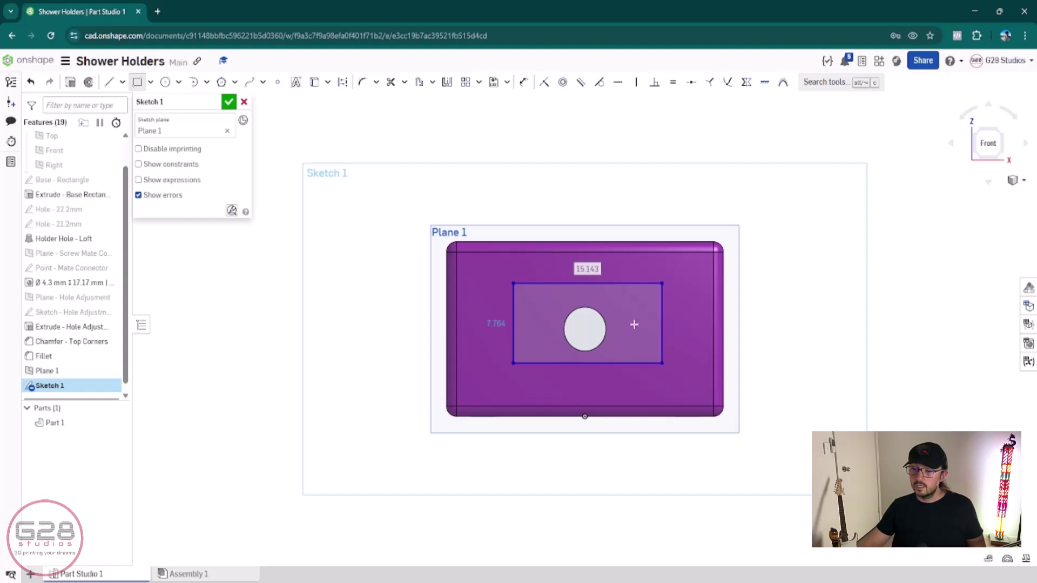
pyautogui.write('25')
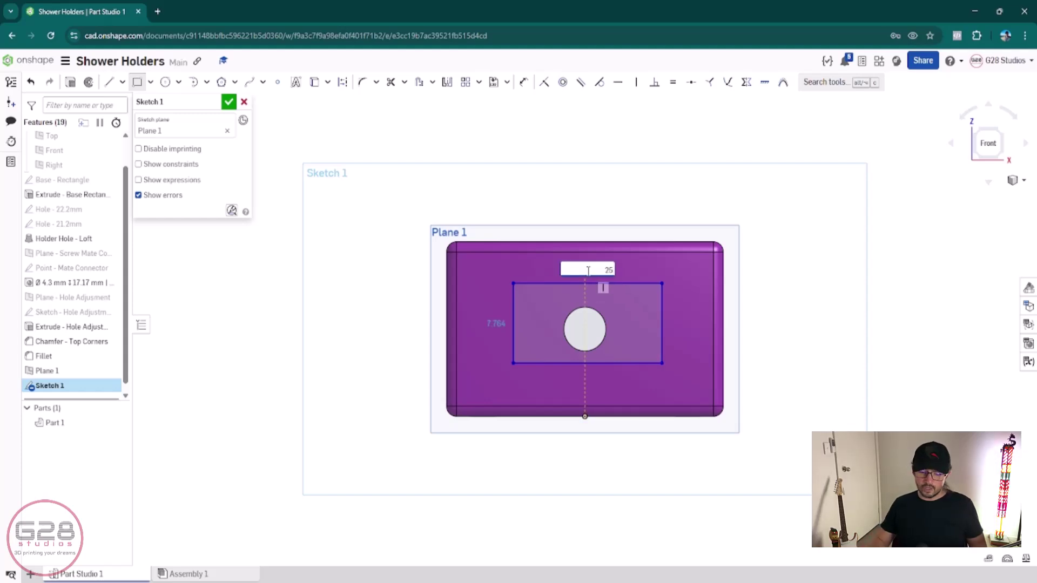
pyautogui.press('Return')
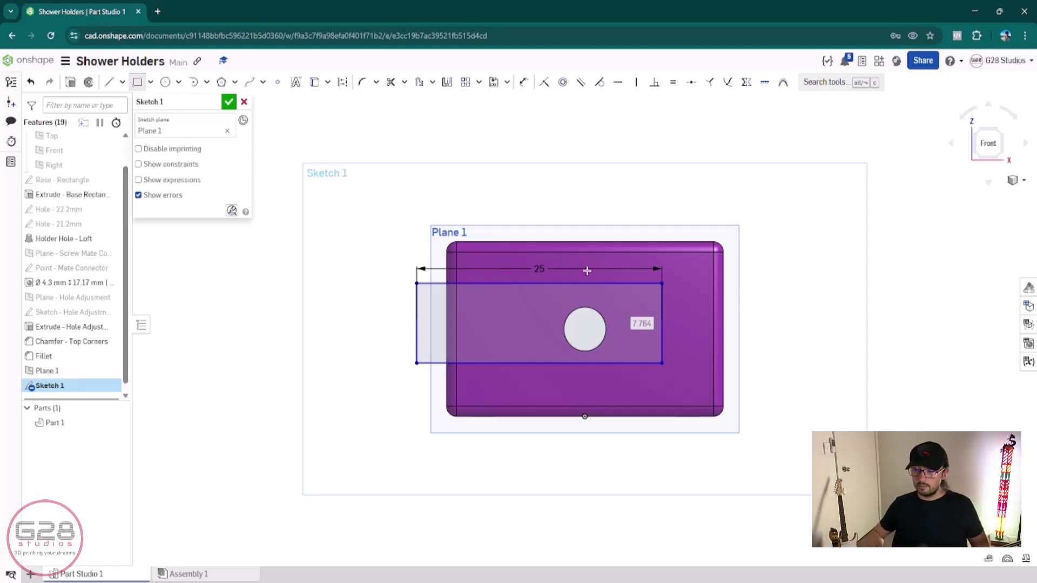
pyautogui.write('14')
pyautogui.press('Return')
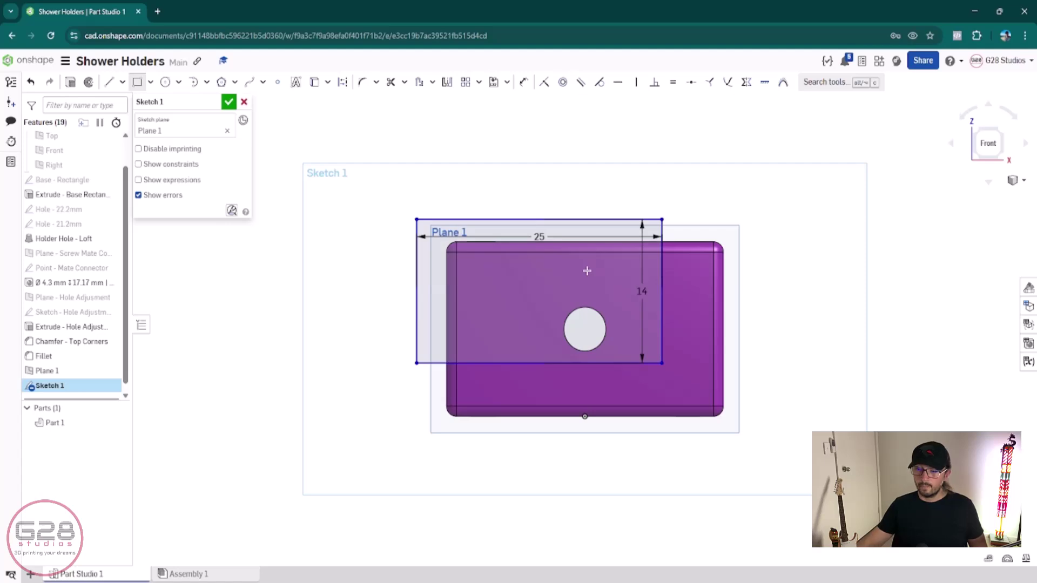
# - Place a sketch point at the rectangle's centre, aligned with the midpoints of its sides
pyautogui.click(278, 82)
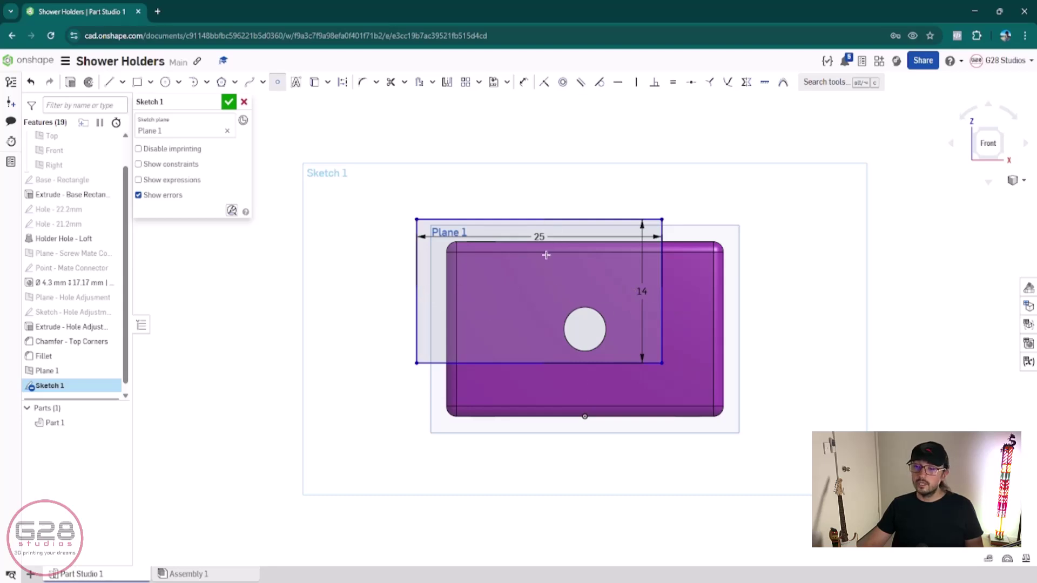
pyautogui.click(539, 292)
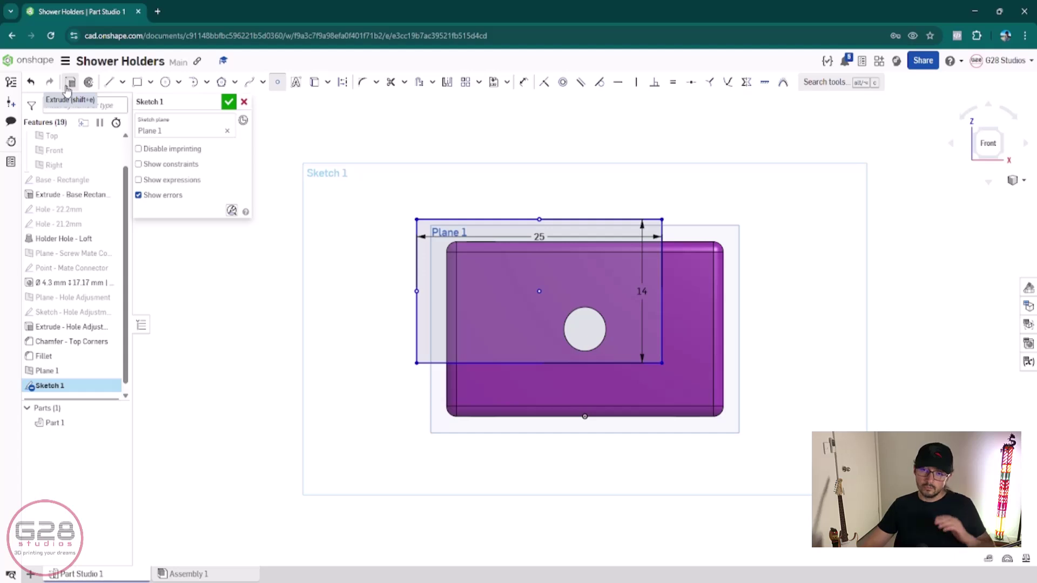
pyautogui.press('Escape')
# - Show the Point - Mate Connector sketch and make the rectangle's centre point coincident with its screw-hole point
pyautogui.click(539, 292)
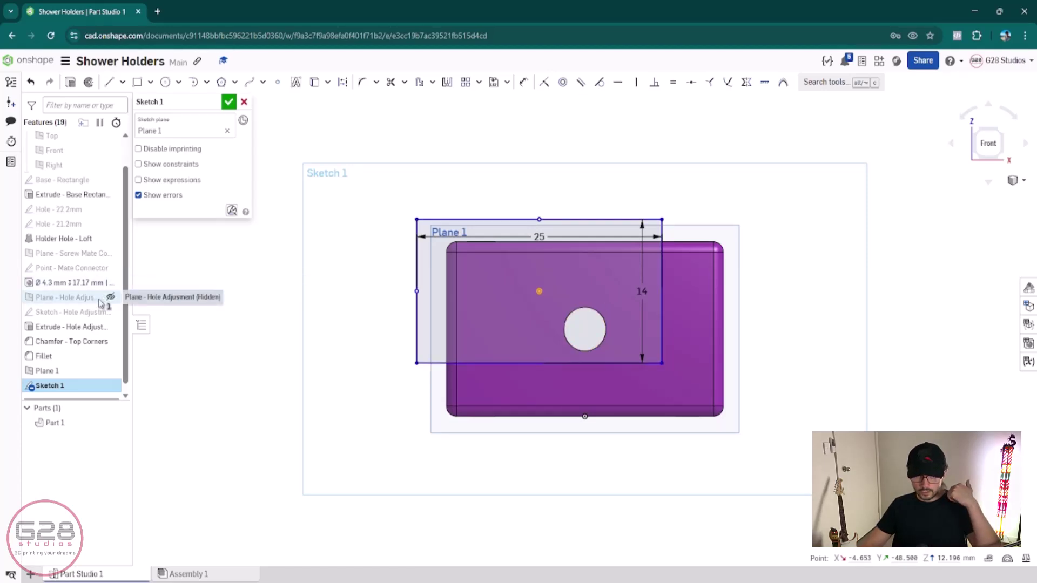
pyautogui.click(111, 269)
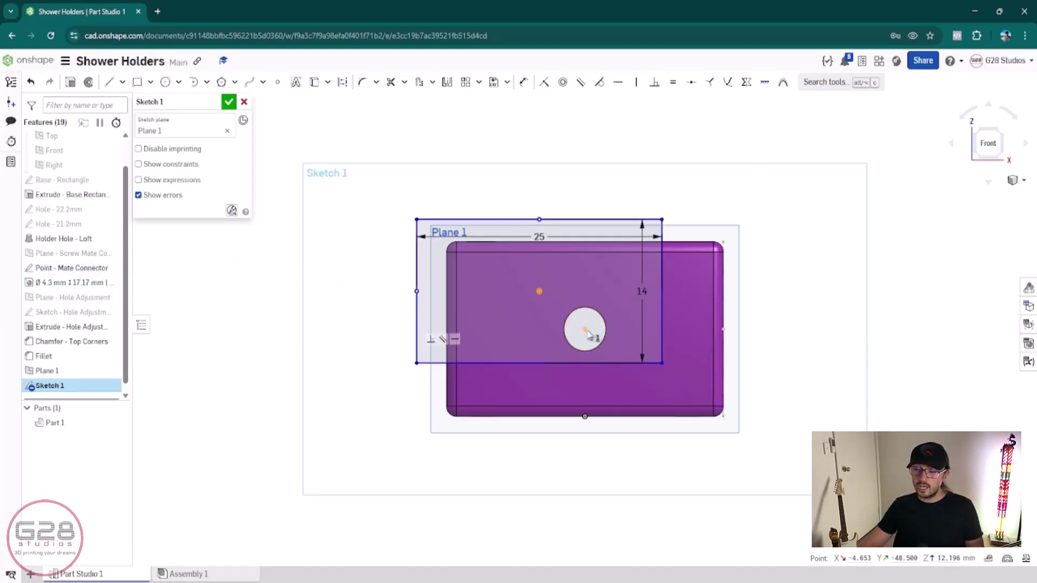
pyautogui.scroll(3, 586, 331)
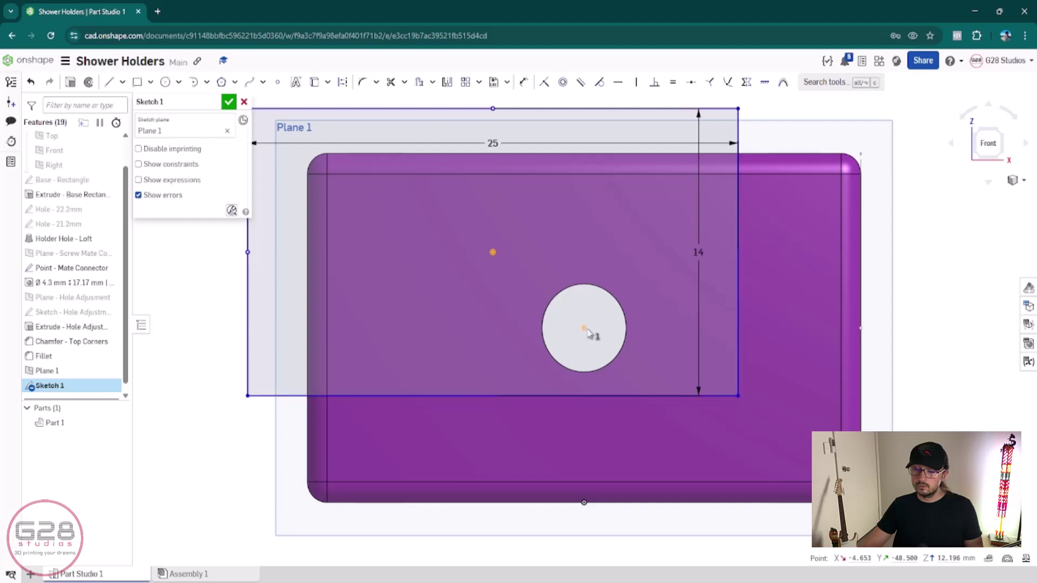
pyautogui.click(584, 329)
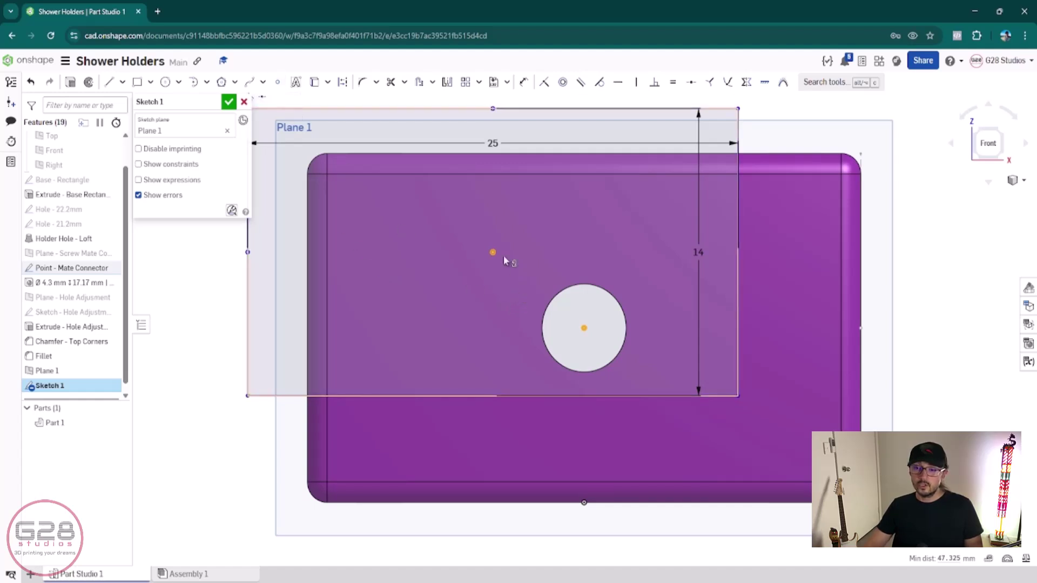
pyautogui.press('i')
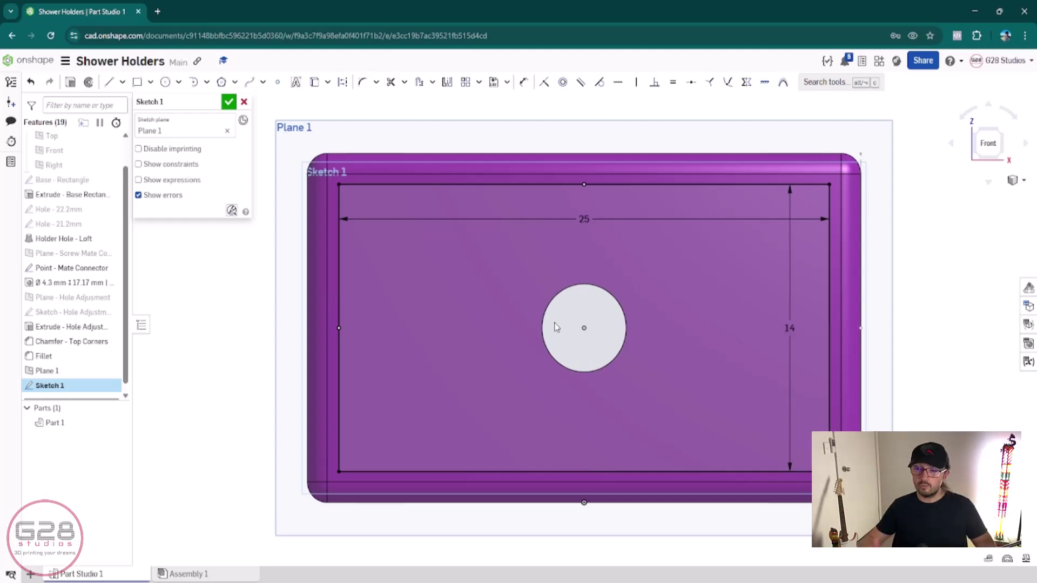
# - Extrude the rectangle to a blind depth of 2.5 mm as a new solid part
pyautogui.scroll(-3, 555, 326)
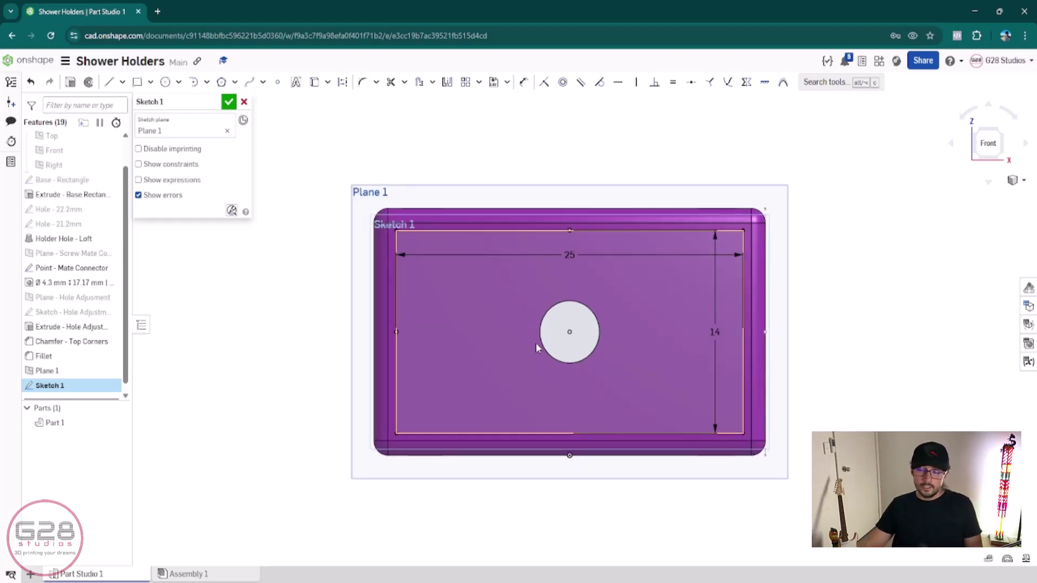
pyautogui.moveTo(537, 347); pyautogui.dragTo(604, 349, button='right')
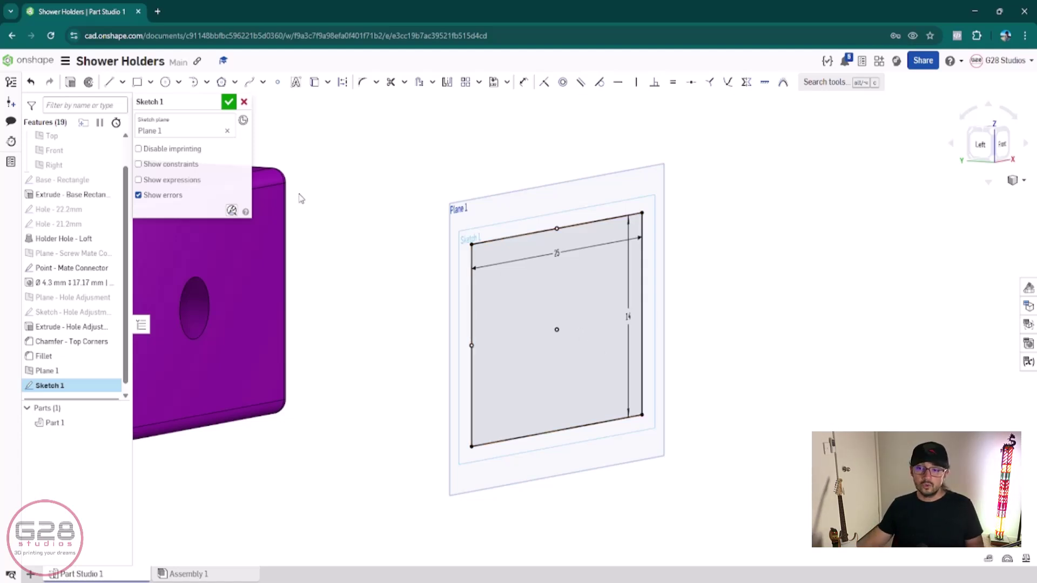
pyautogui.click(71, 82)
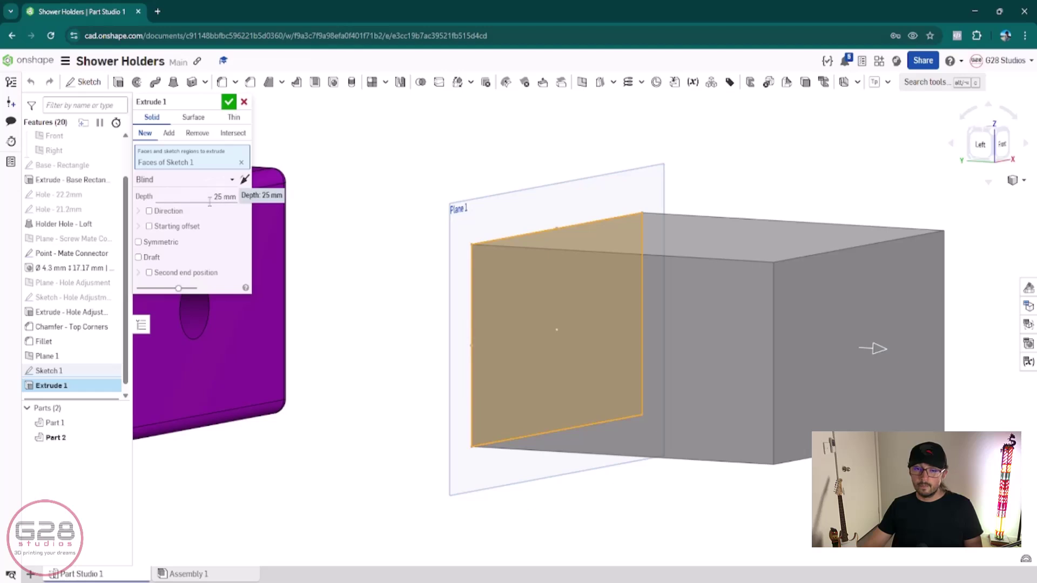
pyautogui.click(209, 196)
pyautogui.write('2.5')
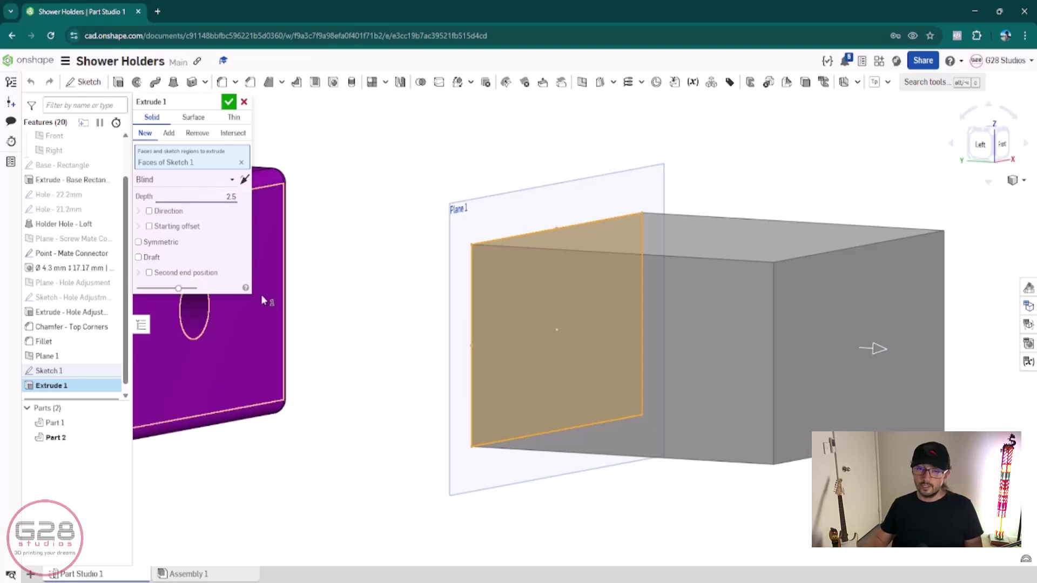
pyautogui.press('Tab')
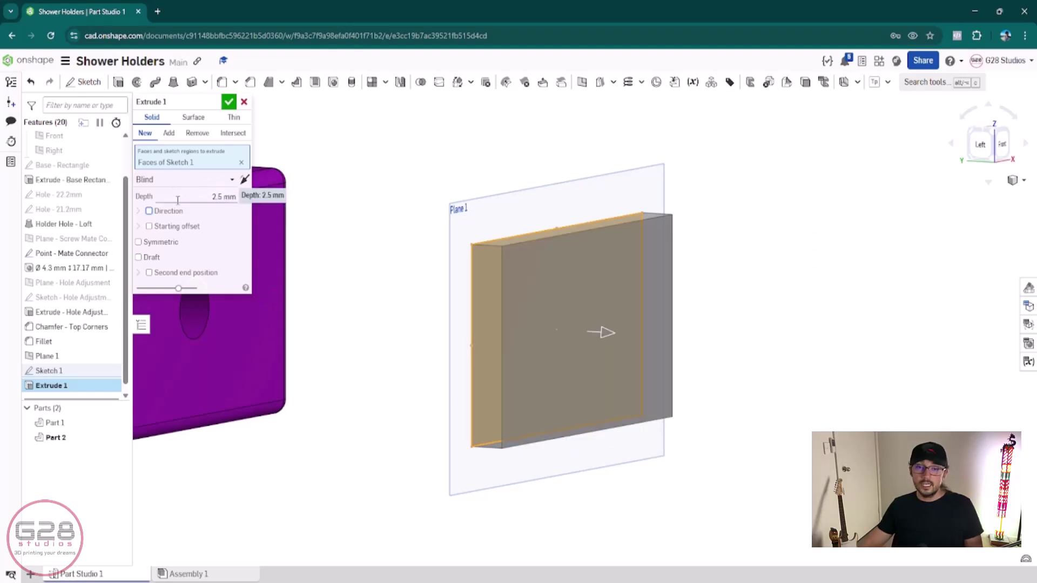
pyautogui.click(169, 135)
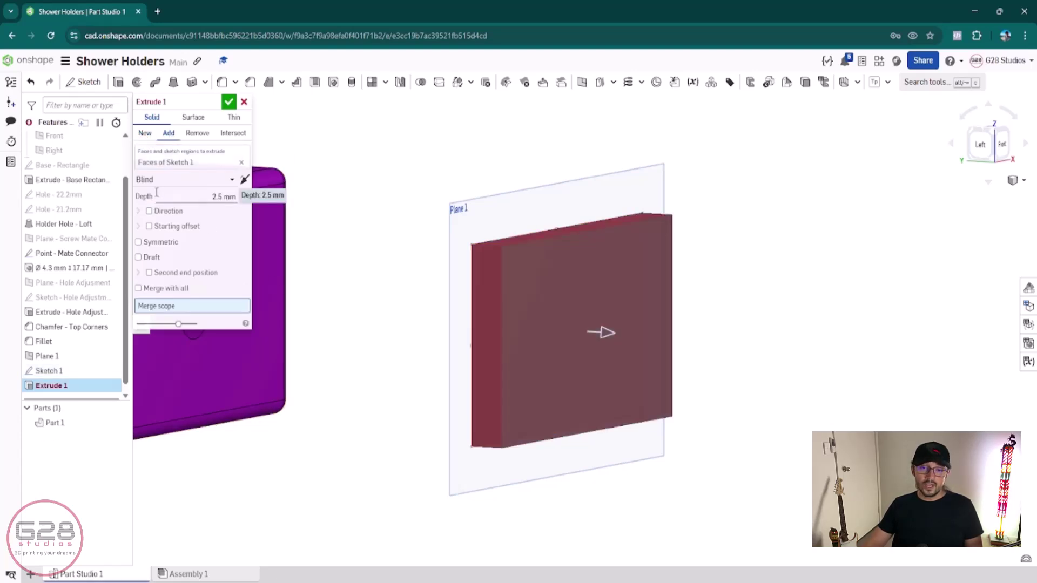
pyautogui.click(145, 134)
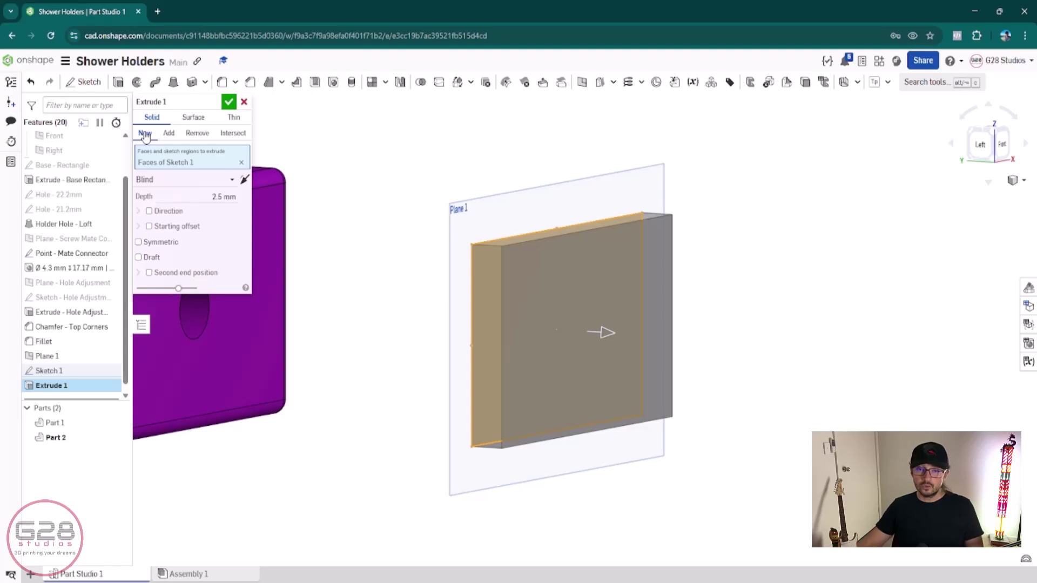
pyautogui.click(229, 103)
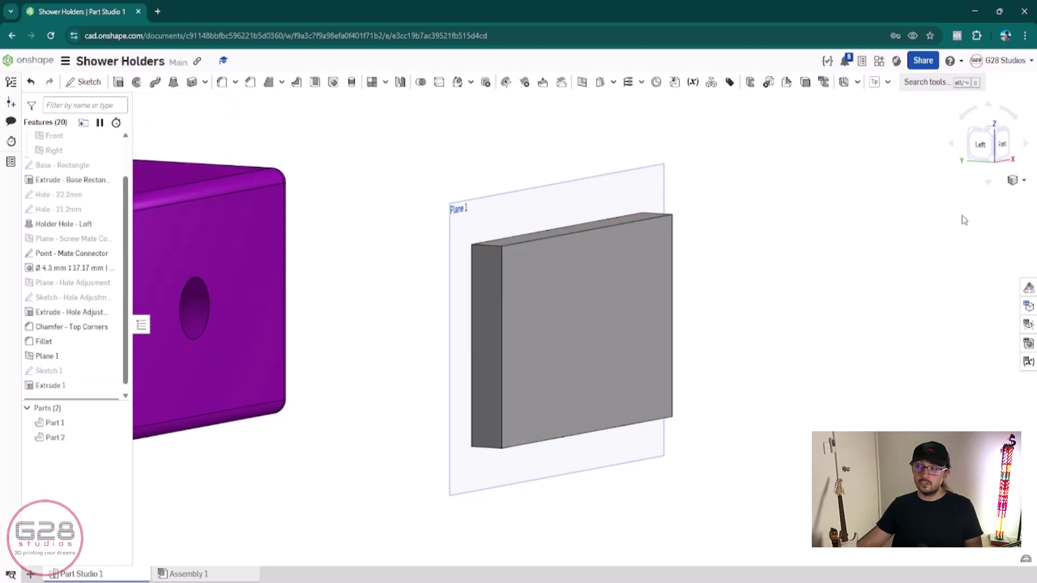
# - Examine the plate's position against the holder's screw-hole face, straight on and from an angle
pyautogui.click(564, 353)
pyautogui.click(678, 157)
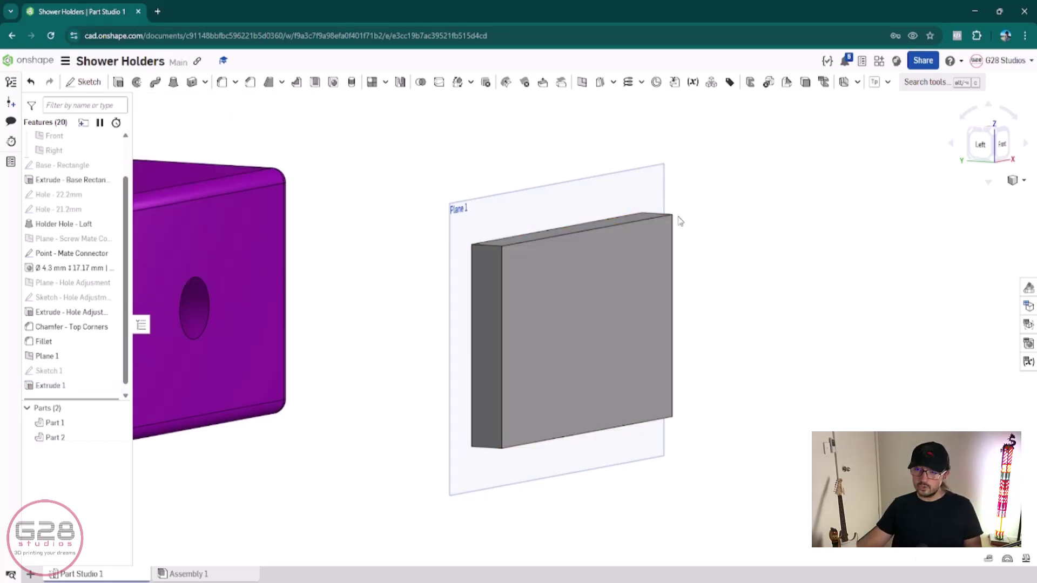
pyautogui.click(552, 200)
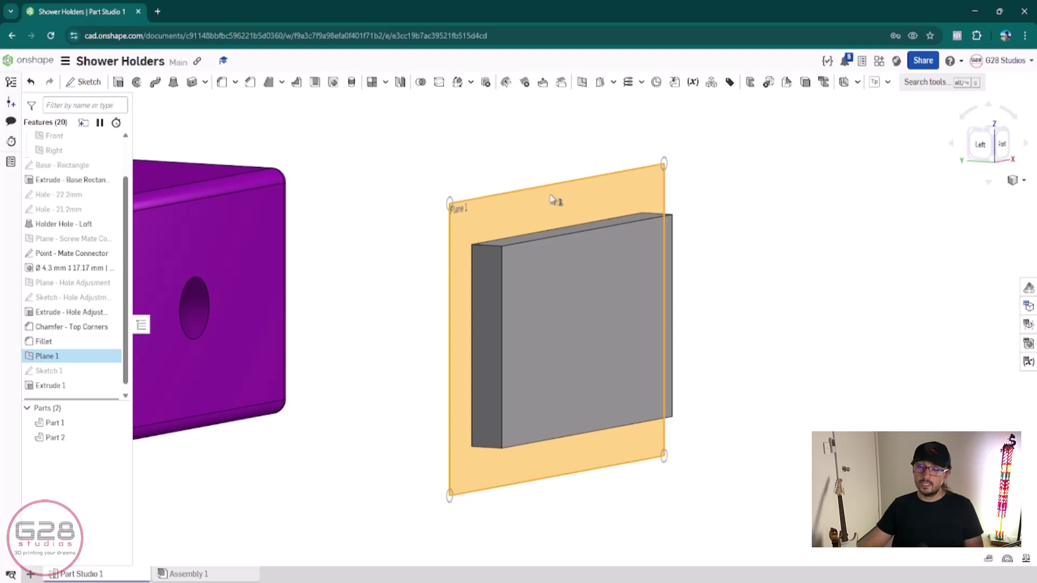
pyautogui.press('n')
pyautogui.click(926, 297)
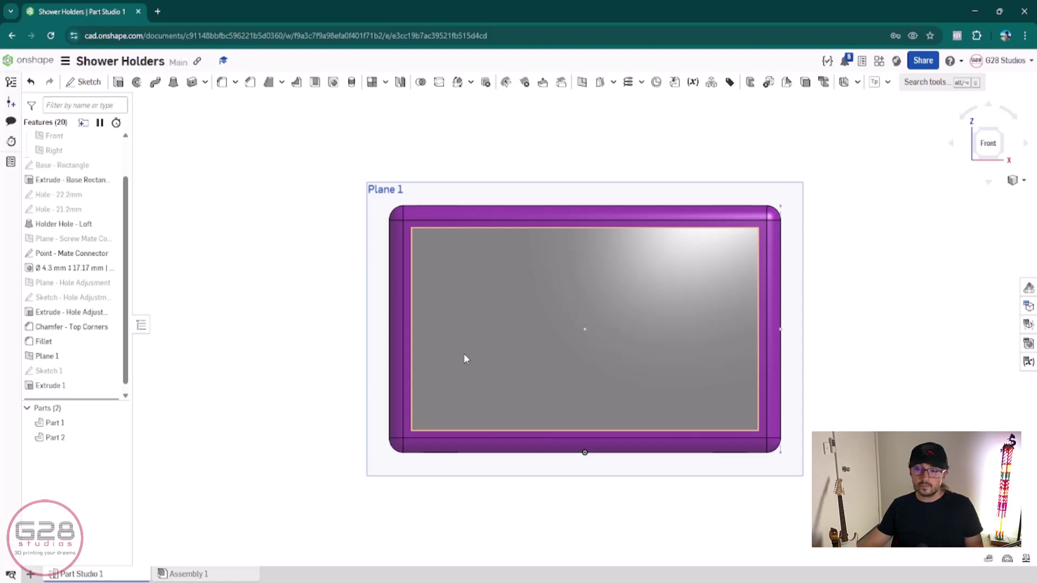
pyautogui.click(535, 324)
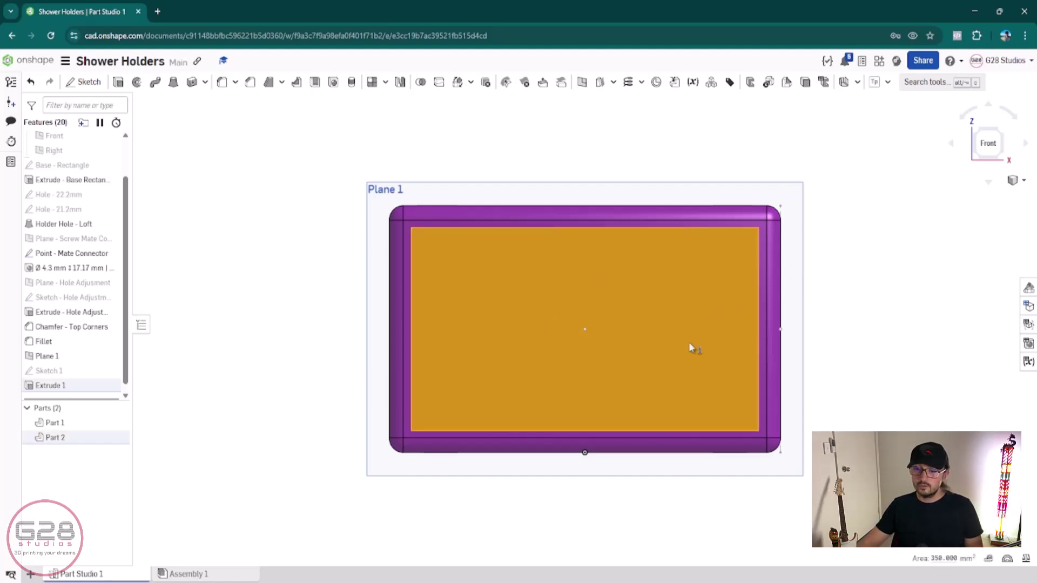
pyautogui.click(942, 257)
pyautogui.moveTo(829, 350); pyautogui.dragTo(855, 330, button='right')
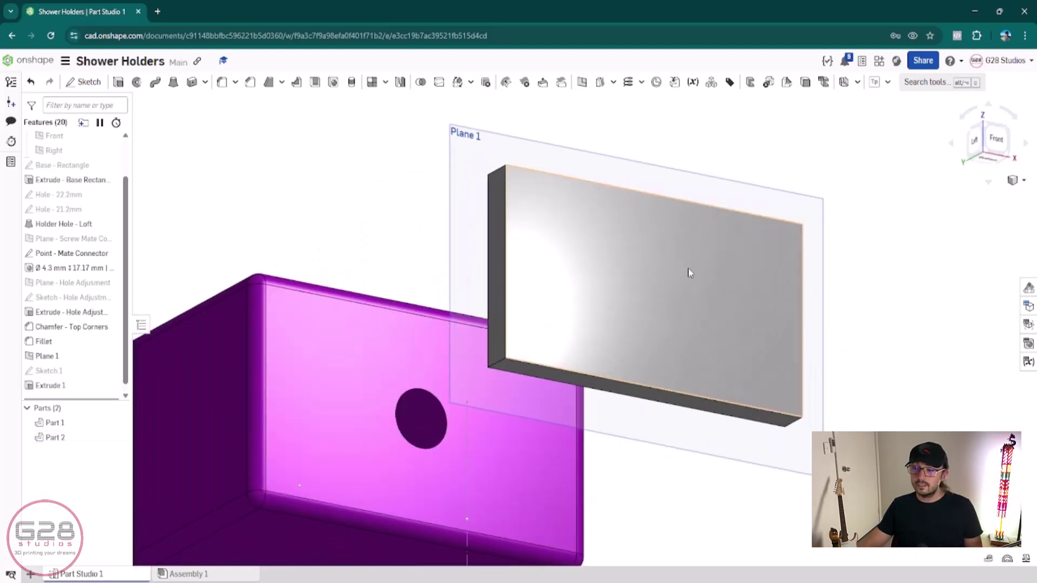
pyautogui.click(657, 305)
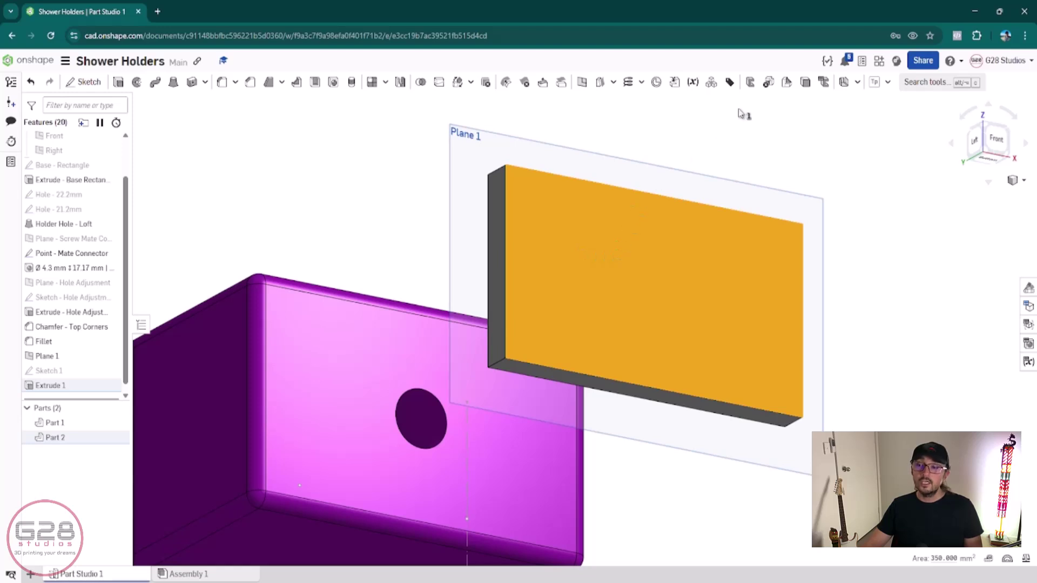
pyautogui.click(742, 114)
pyautogui.click(669, 287)
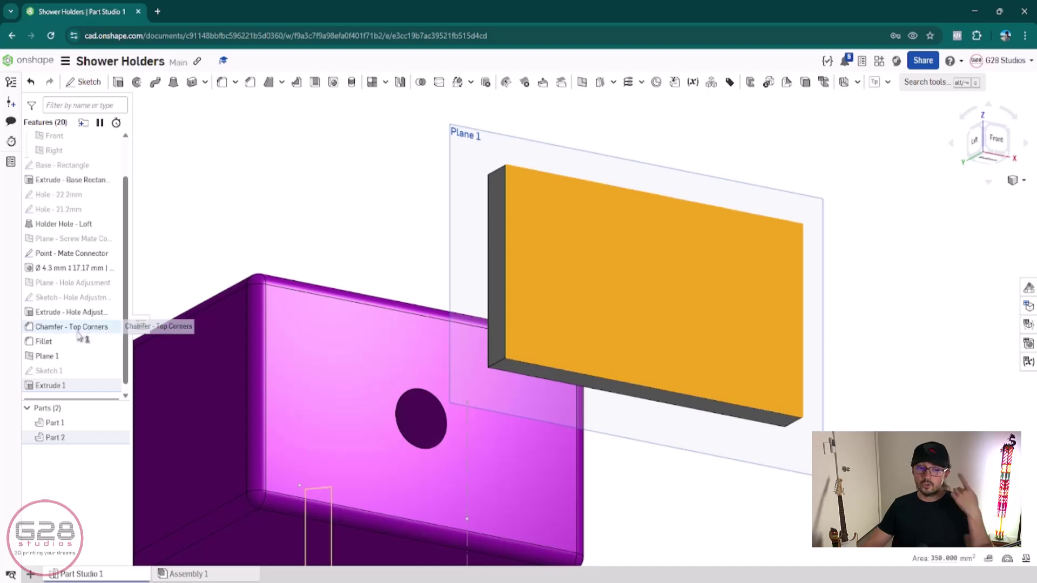
# - Hide the plate's offset plane and rename it "Plane - White Bracket"
pyautogui.click(111, 356)
pyautogui.press('space')
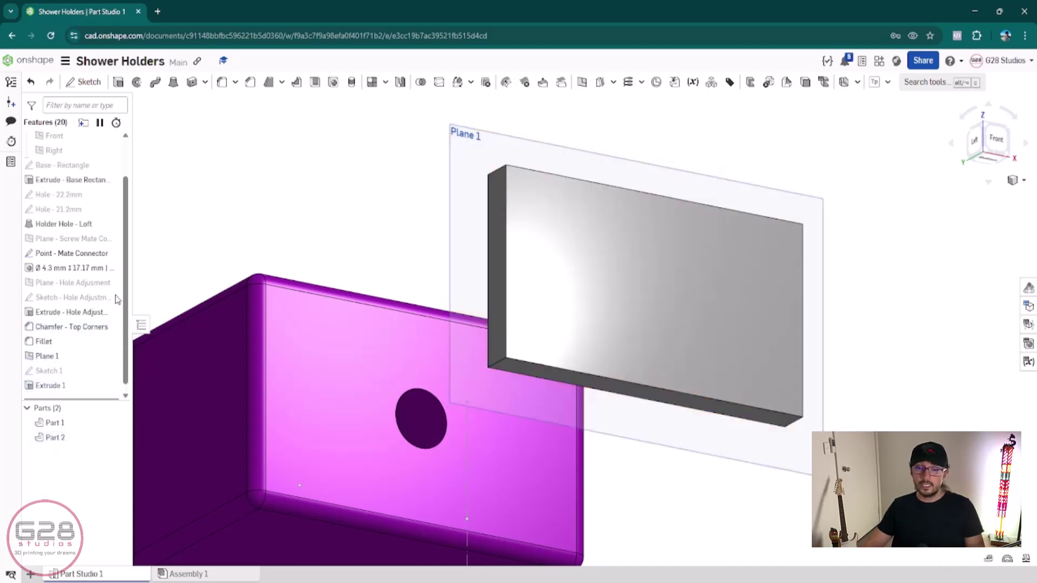
pyautogui.click(65, 359)
pyautogui.hotkey('shift', 'n')
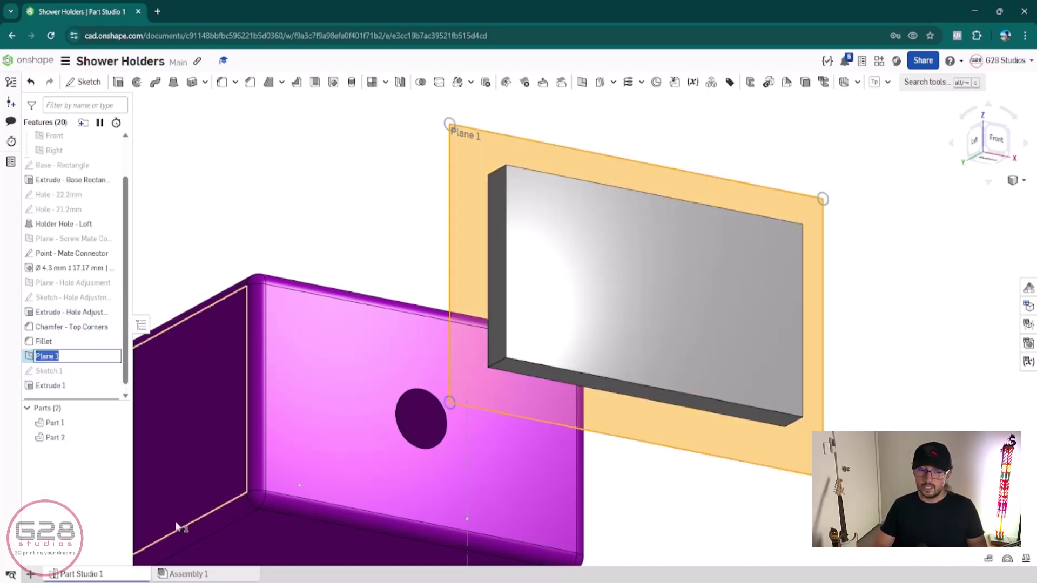
pyautogui.press('Right')
pyautogui.press('BackSpace')
pyautogui.press('BackSpace')
pyautogui.write('-')
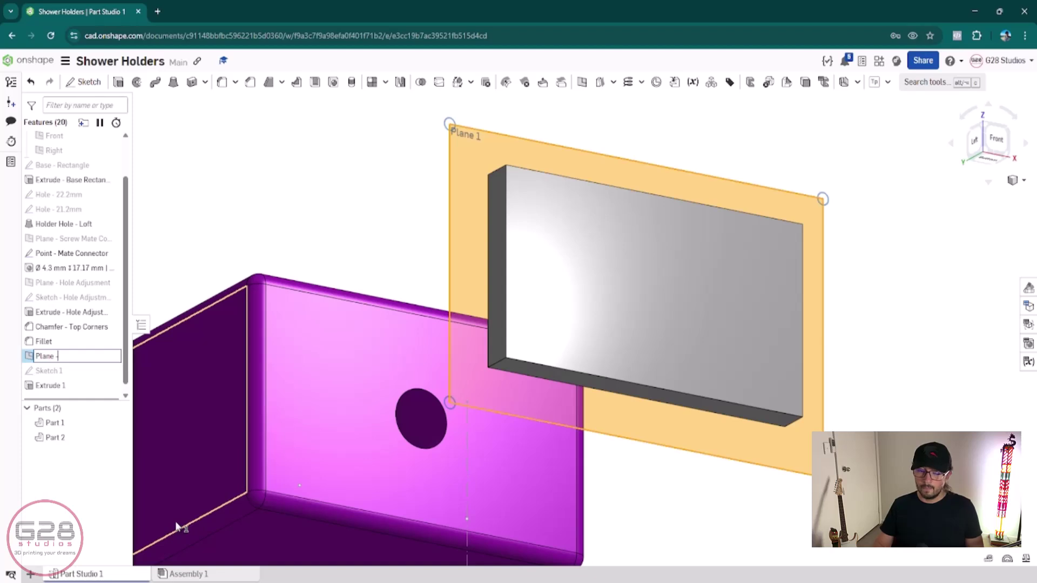
pyautogui.write(' White Bracket')
pyautogui.press('Return')
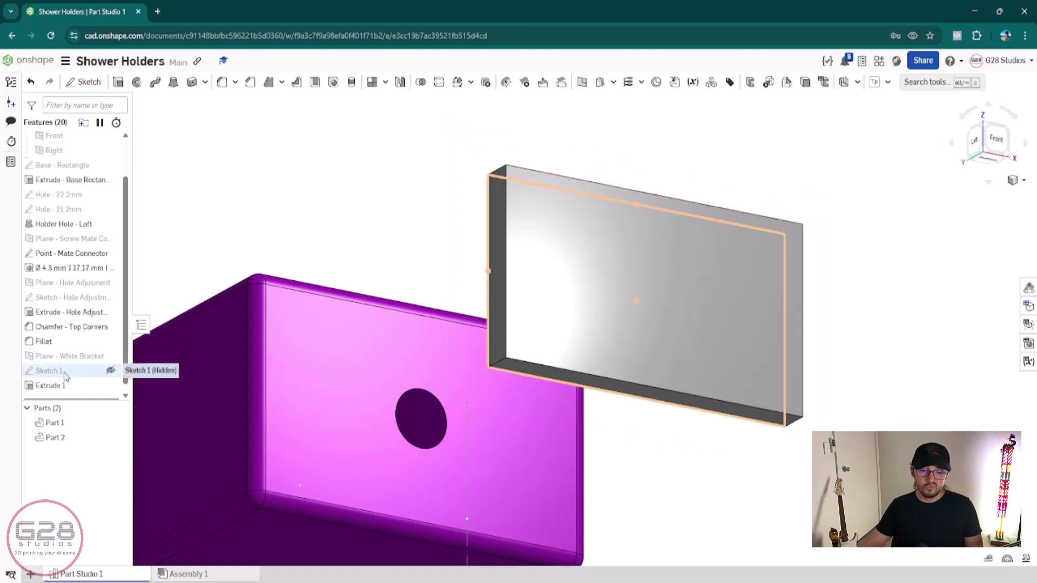
# - Rename the plate's sketch "Sketch - White Bracket" and copy the "- White Bracket" part of the name
pyautogui.click(64, 373)
pyautogui.hotkey('shift', 'n')
pyautogui.press('Right')
pyautogui.press('BackSpace')
pyautogui.press('BackSpace')
pyautogui.write('- White Bracket')
pyautogui.hotkey('ctrl', 'shift', 'Left')
pyautogui.hotkey('ctrl', 'shift', 'Left')
pyautogui.hotkey('ctrl', 'shift', 'Left')
pyautogui.hotkey('ctrl', 'c')
pyautogui.press('Return')
# - Rename the plate's extrusion "Extrude - White Bracket", reusing the copied suffix
pyautogui.click(83, 387)
pyautogui.hotkey('shift', 'n')
pyautogui.press('Right')
pyautogui.press('BackSpace')
pyautogui.hotkey('ctrl', 'v')
pyautogui.press('Return')
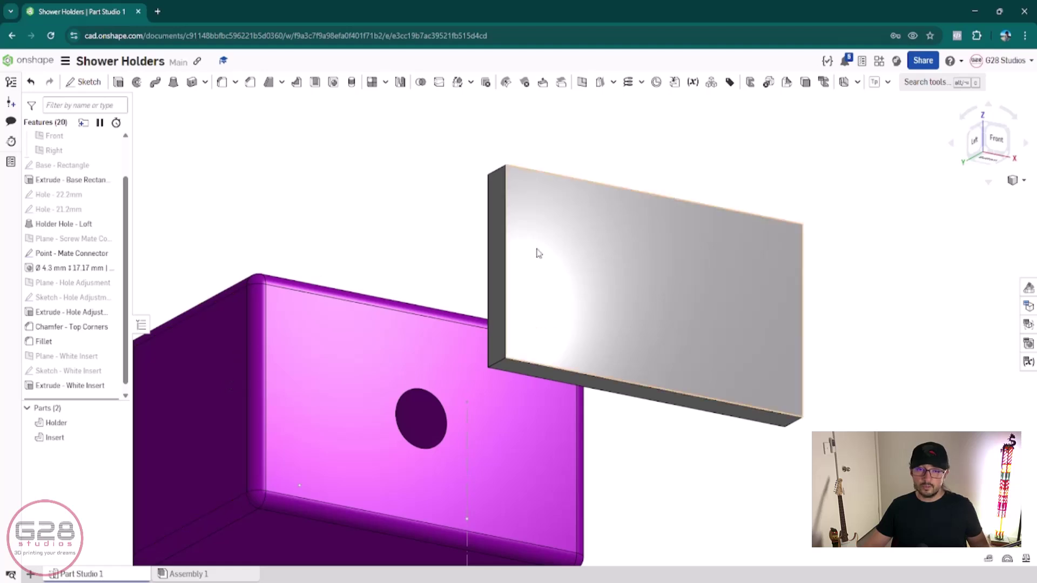
# - Start a sketch on the plate's front face, viewed straight on, and draw a corner rectangle 2.5 mm high and 1.2 mm wide in its left half
pyautogui.click(561, 203)
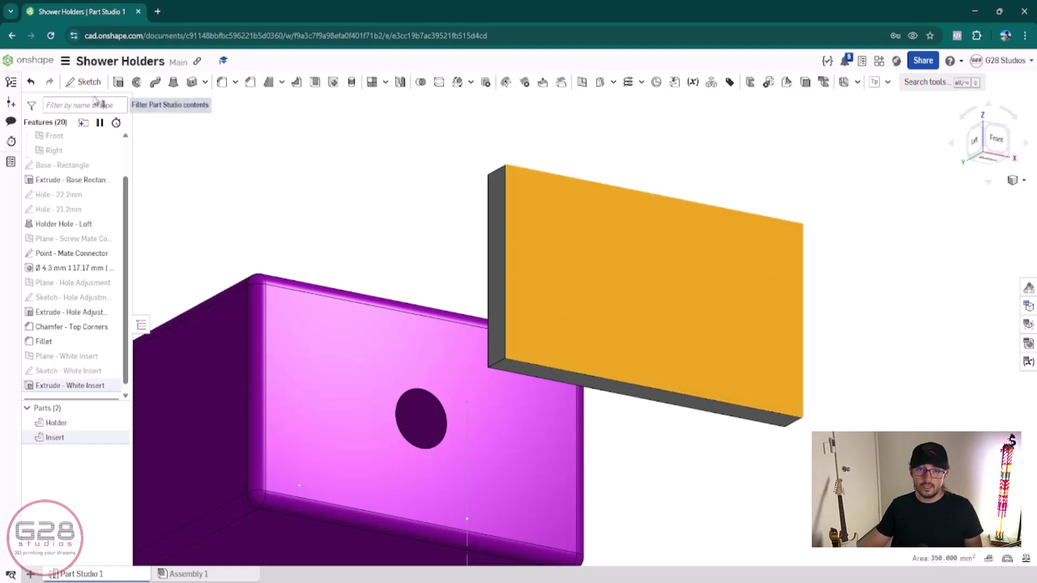
pyautogui.click(85, 82)
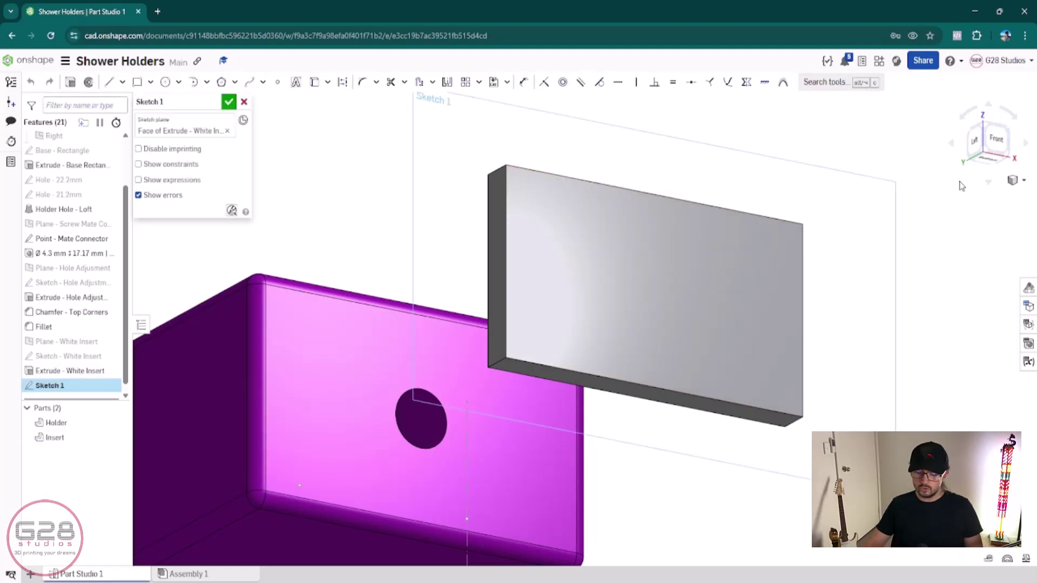
pyautogui.press('n')
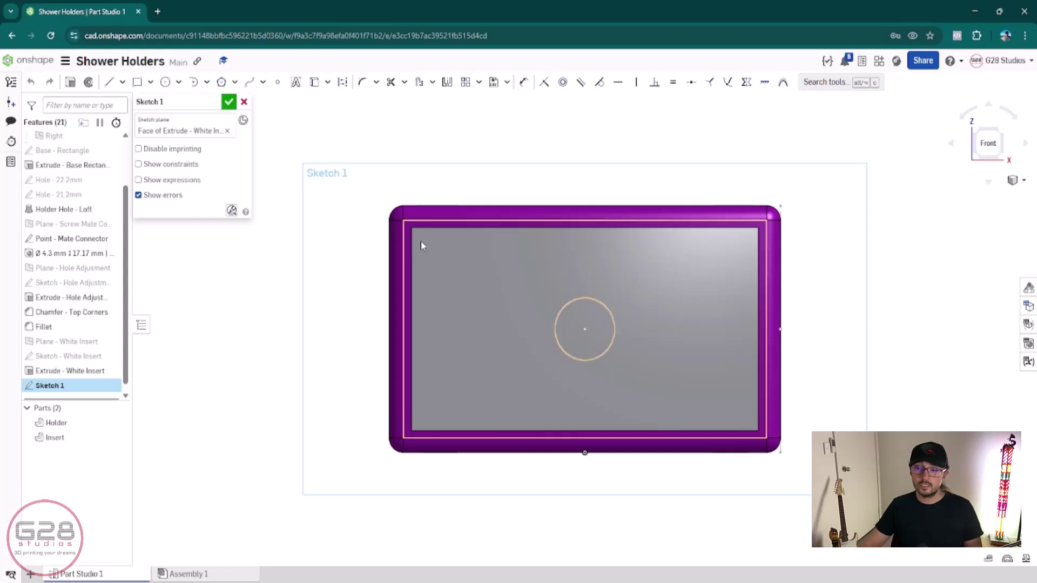
pyautogui.click(138, 82)
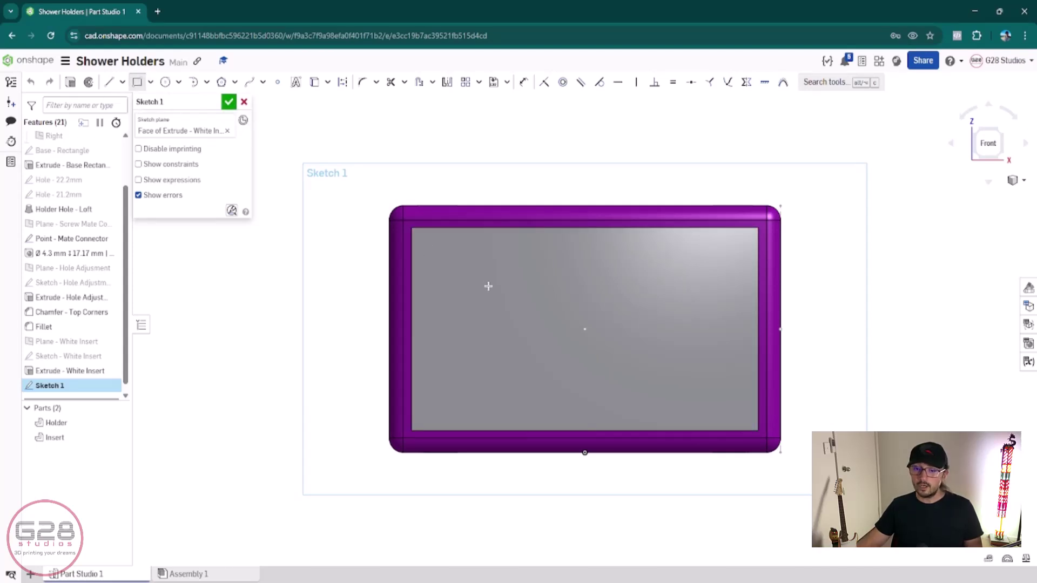
pyautogui.click(460, 307)
pyautogui.click(481, 357)
pyautogui.press('Tab')
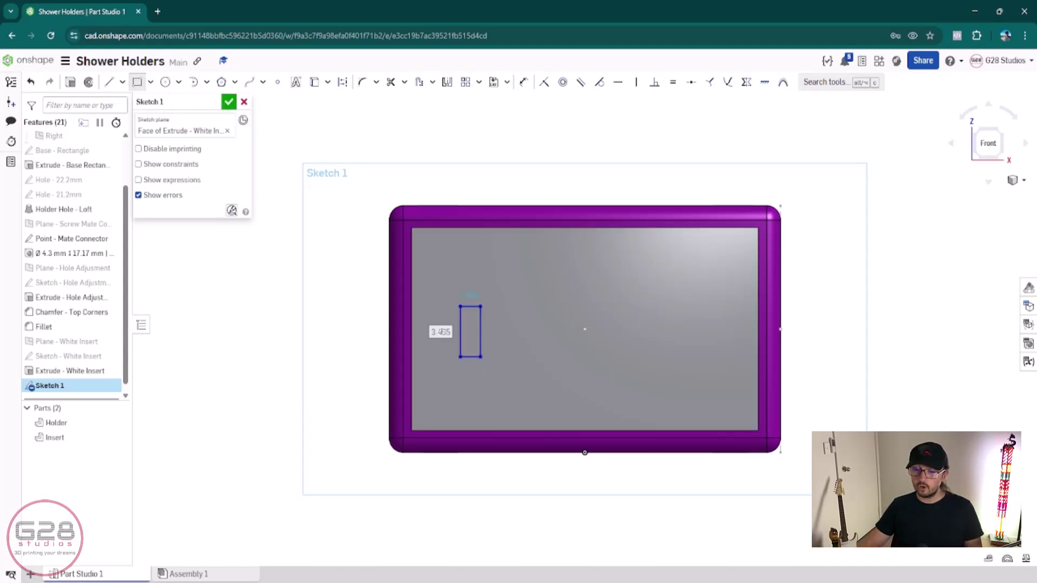
pyautogui.write('2.5')
pyautogui.press('Return')
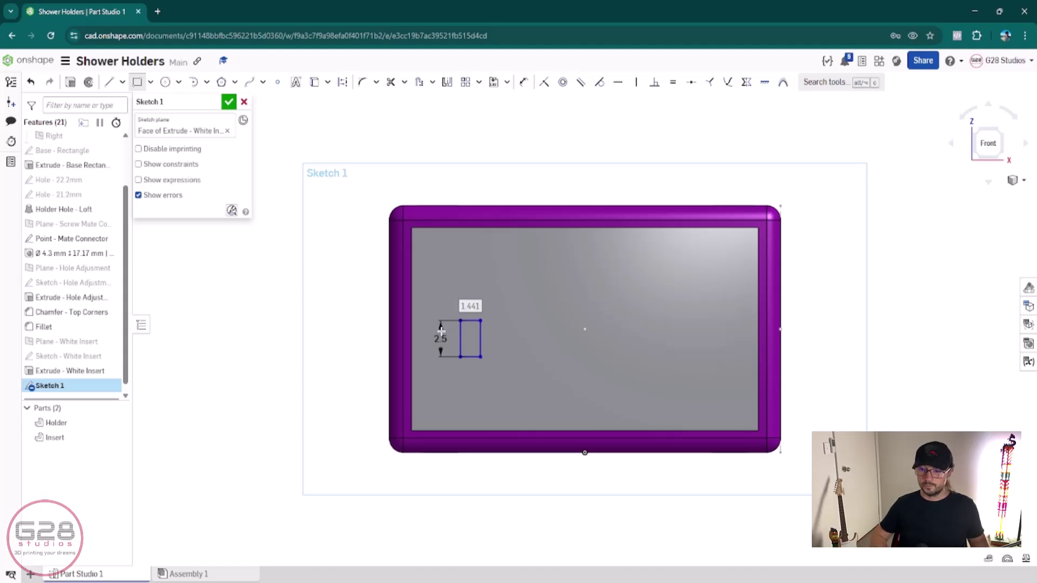
pyautogui.click(442, 330)
pyautogui.write('1.2')
pyautogui.press('Return')
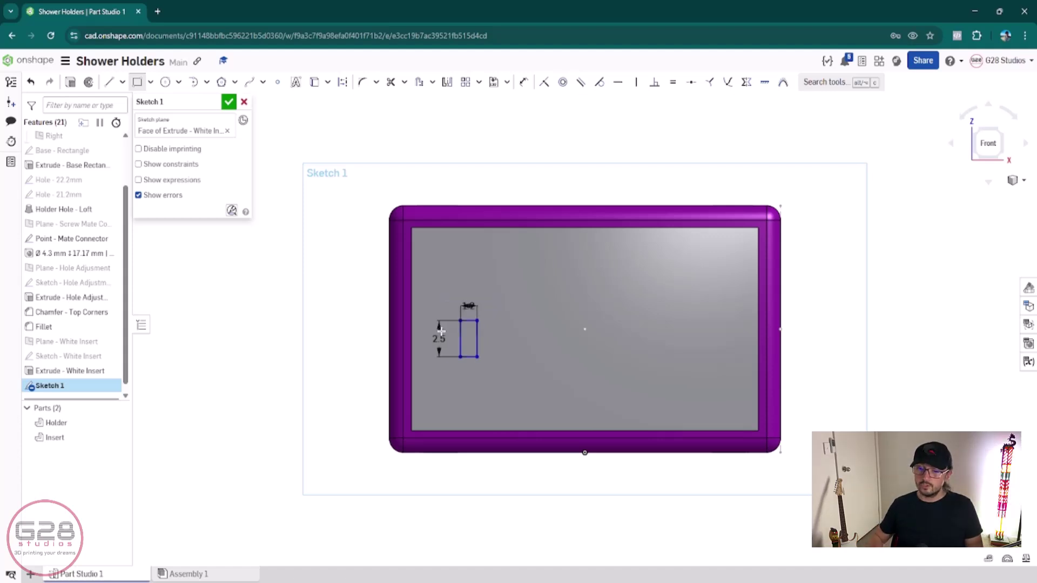
# - Place a sketch point at the midpoint of the small rectangle's left side
pyautogui.scroll(3, 486, 351)
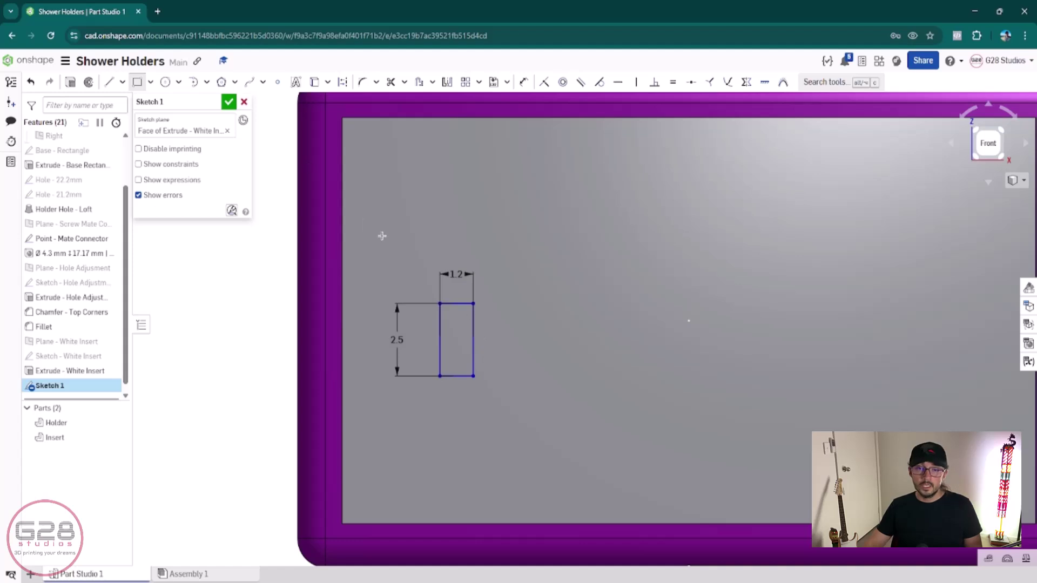
pyautogui.scroll(-1, 511, 301)
pyautogui.moveTo(511, 301); pyautogui.dragTo(454, 316, button='middle')
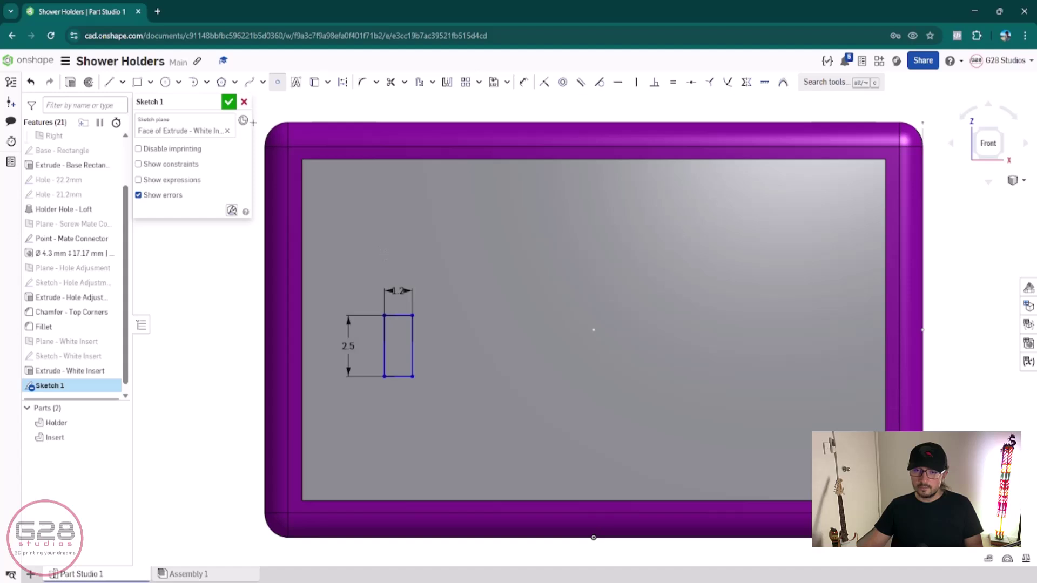
pyautogui.click(278, 85)
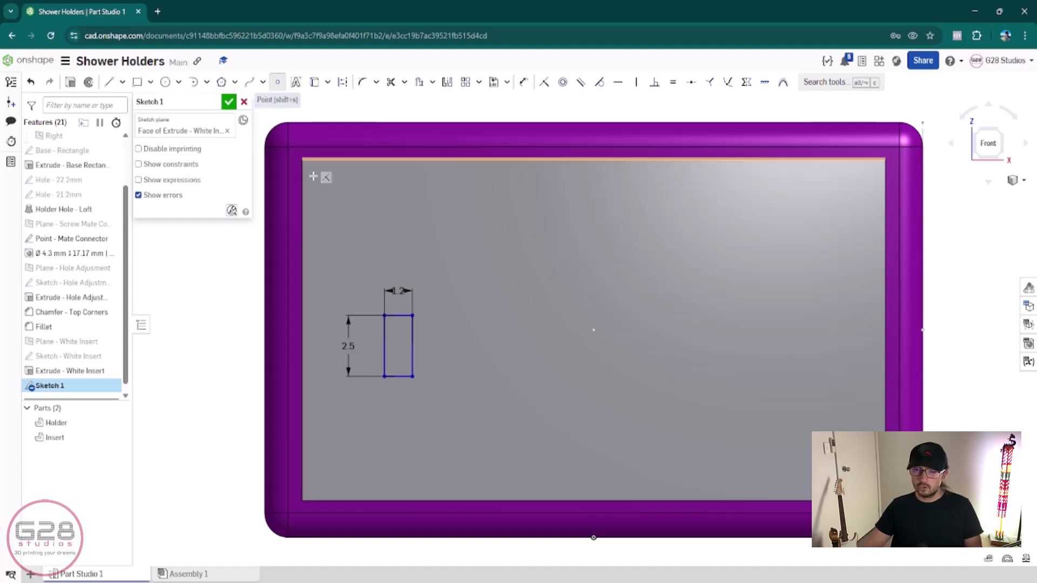
pyautogui.click(384, 346)
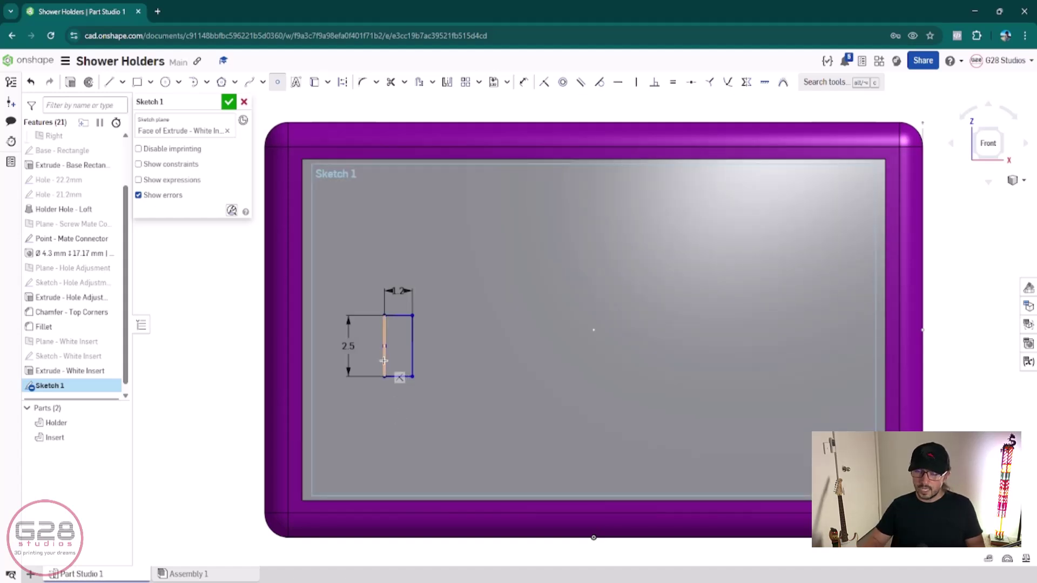
# - Draw a vertical construction line about 6.25 mm long through the plate's centre point
pyautogui.press('l')
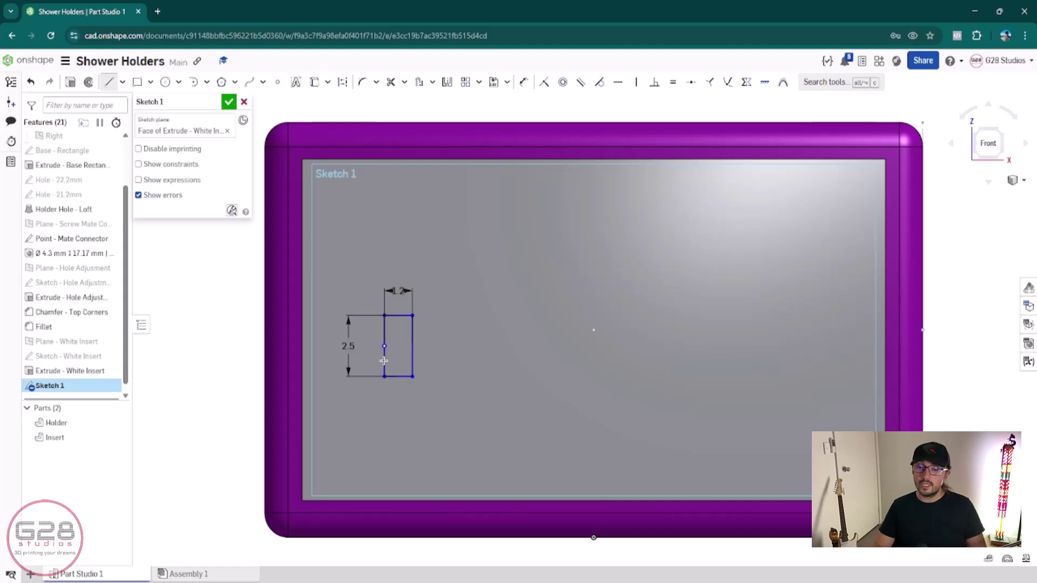
pyautogui.press('q')
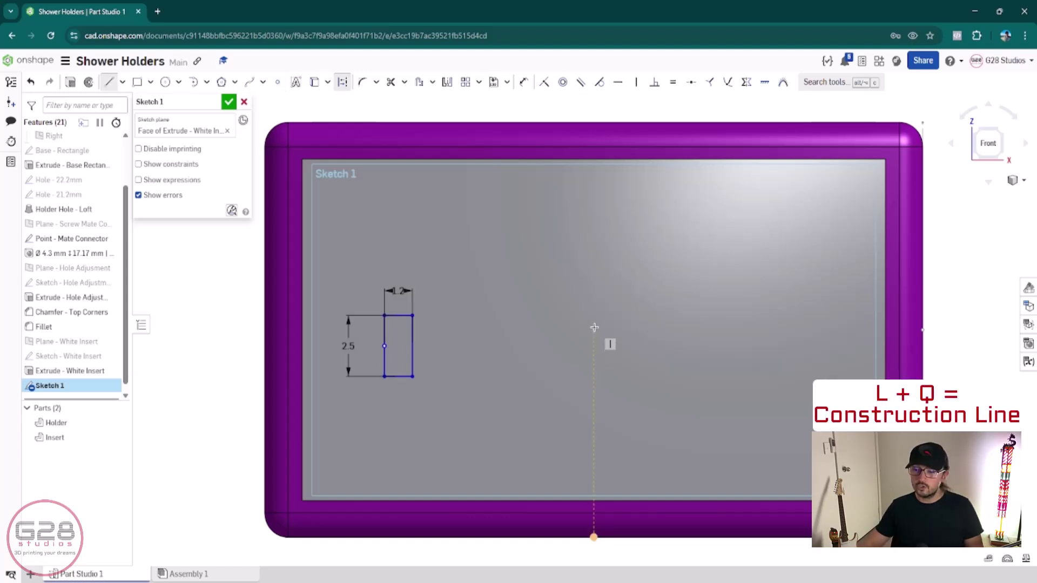
pyautogui.click(593, 330)
pyautogui.click(594, 537)
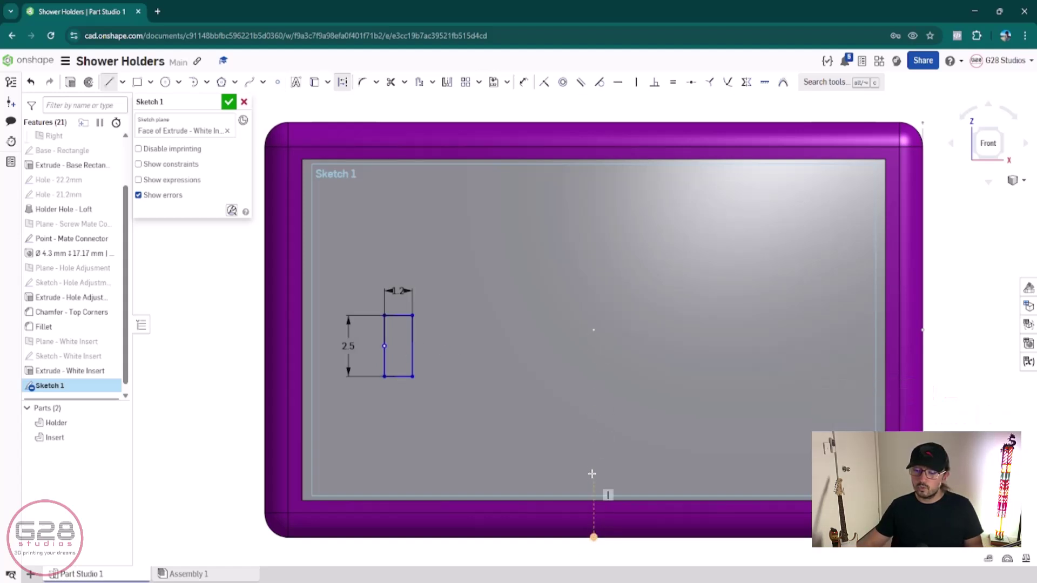
pyautogui.click(594, 404)
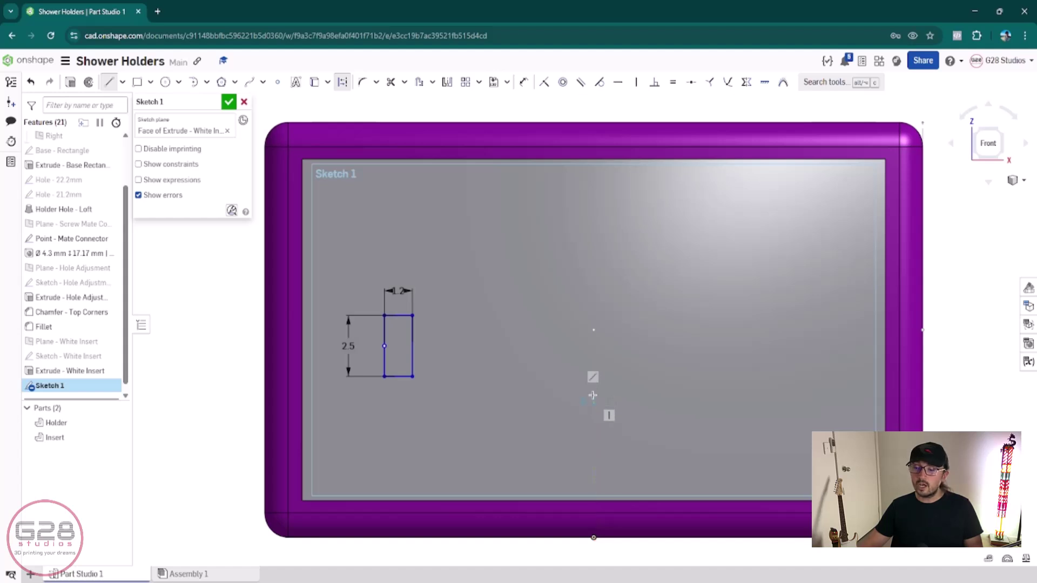
pyautogui.click(594, 251)
pyautogui.press('Escape')
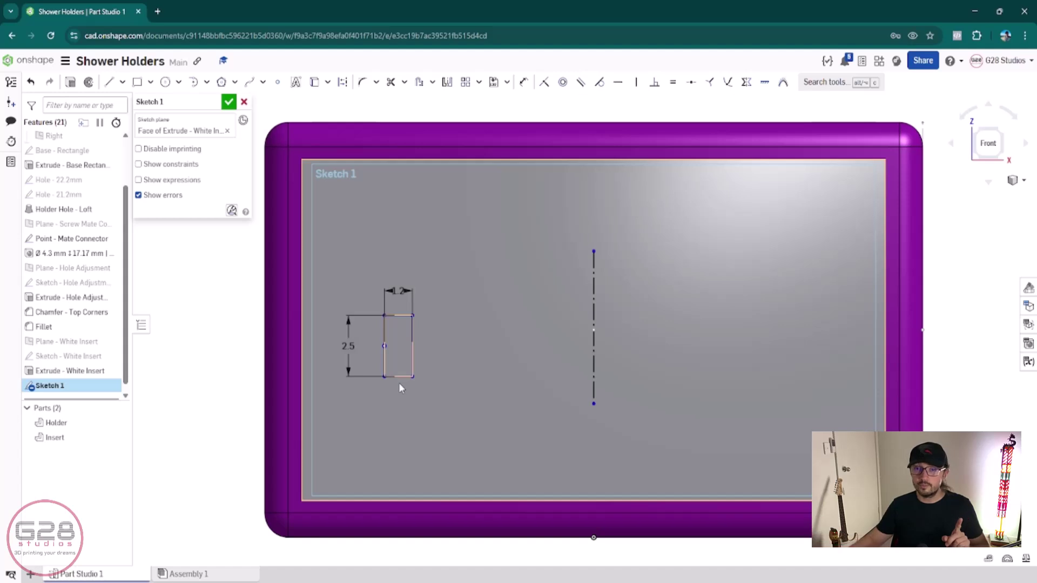
# - Mirror all four sides of the small rectangle across the vertical construction line
pyautogui.click(447, 83)
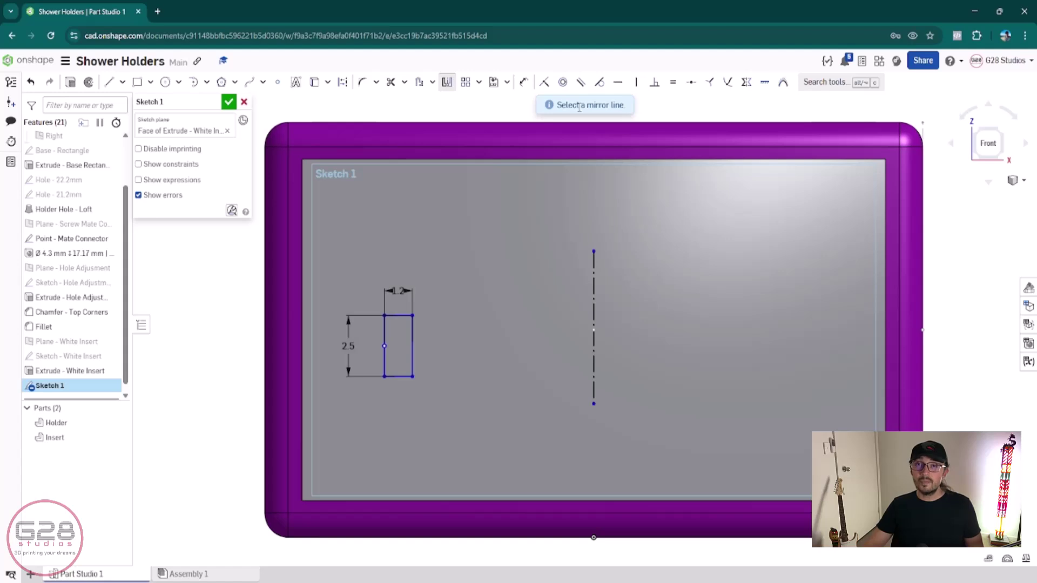
pyautogui.click(593, 278)
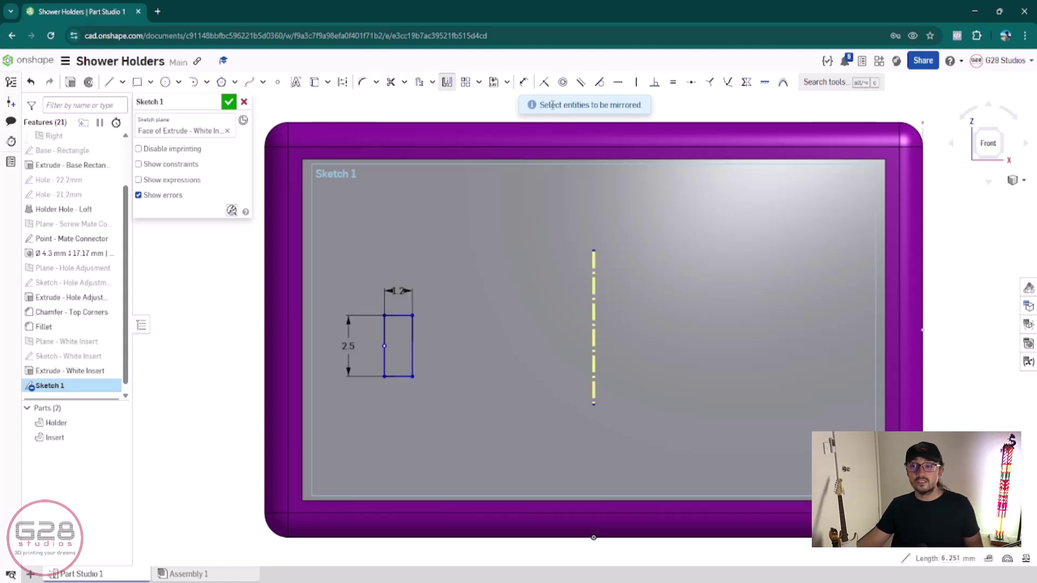
pyautogui.click(413, 331)
pyautogui.click(399, 316)
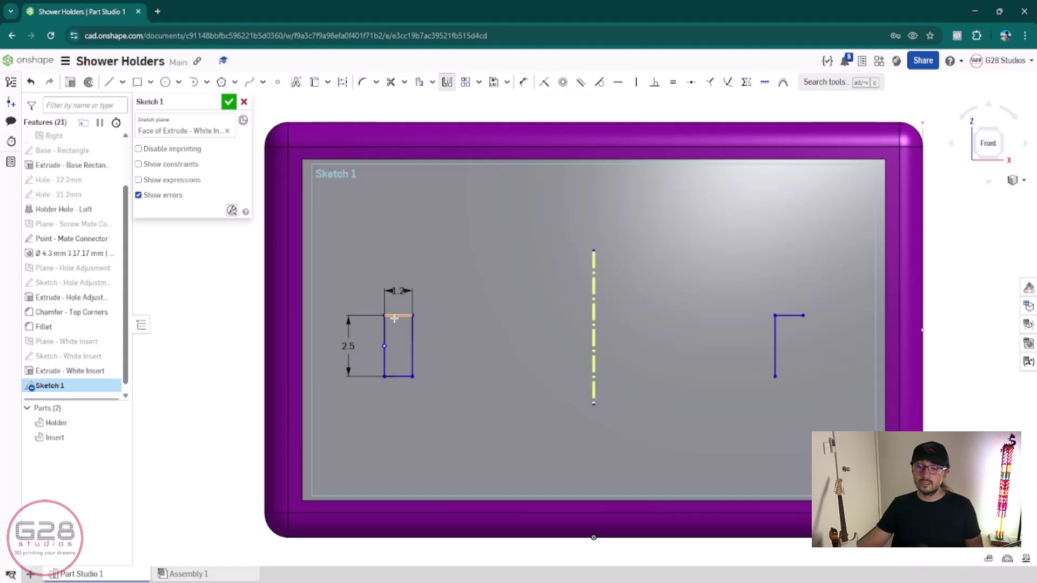
pyautogui.click(385, 345)
pyautogui.click(397, 376)
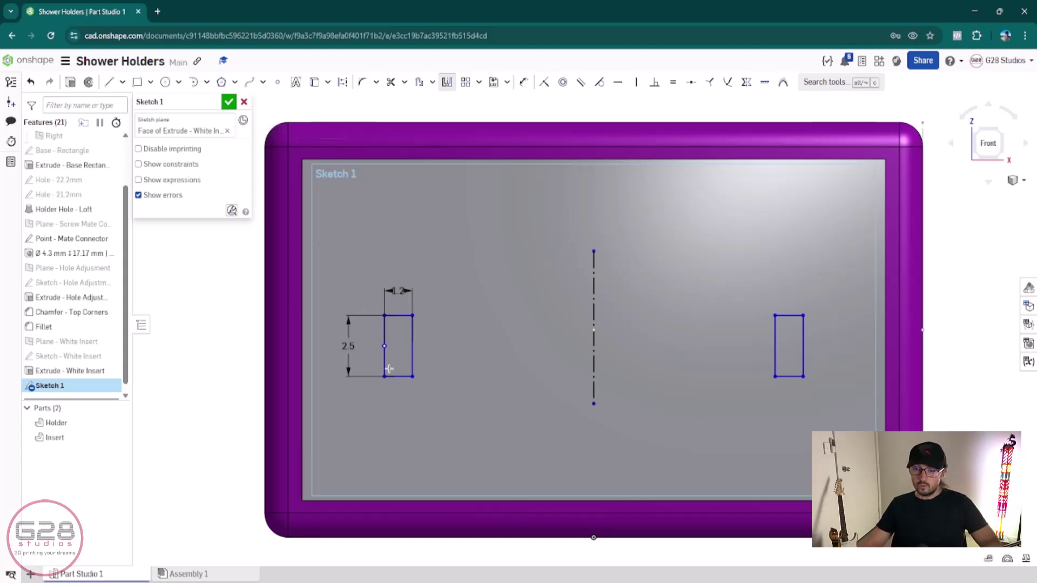
pyautogui.press('Escape')
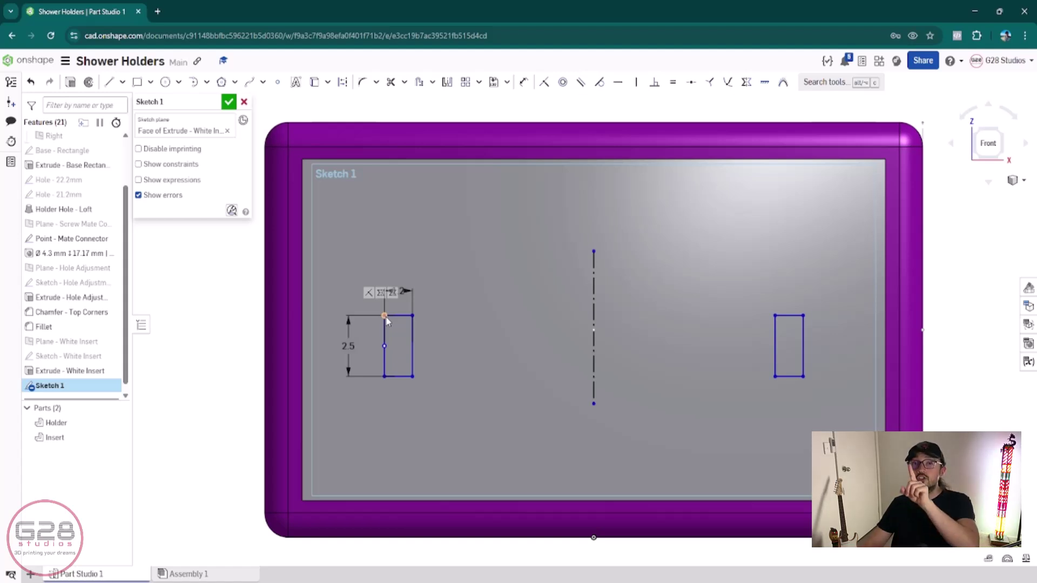
# - Make the small rectangle's left midpoint coincident with the midpoint of the plate's left edge
pyautogui.moveTo(384, 316); pyautogui.dragTo(358, 277)
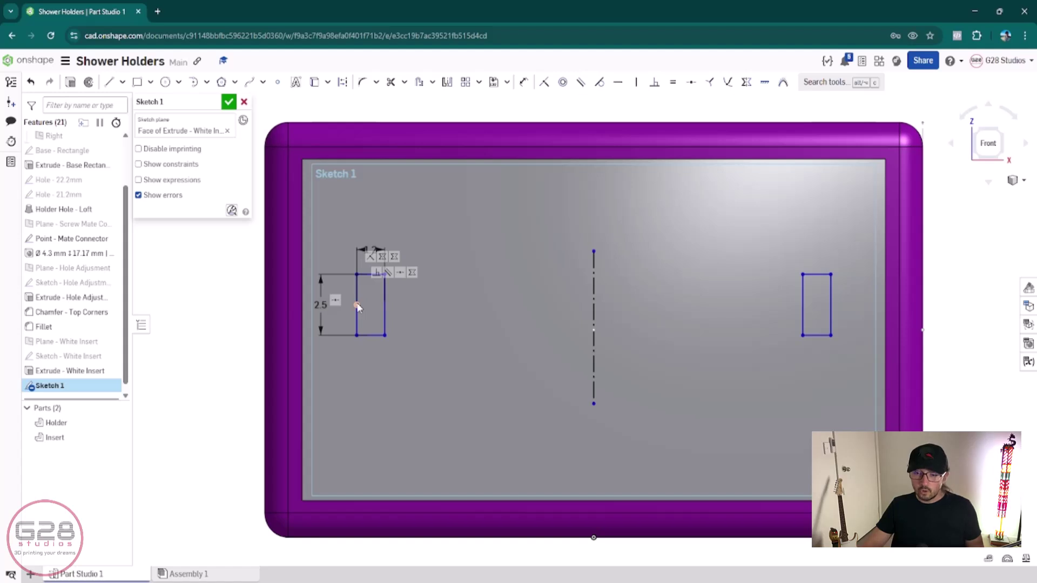
pyautogui.click(303, 331)
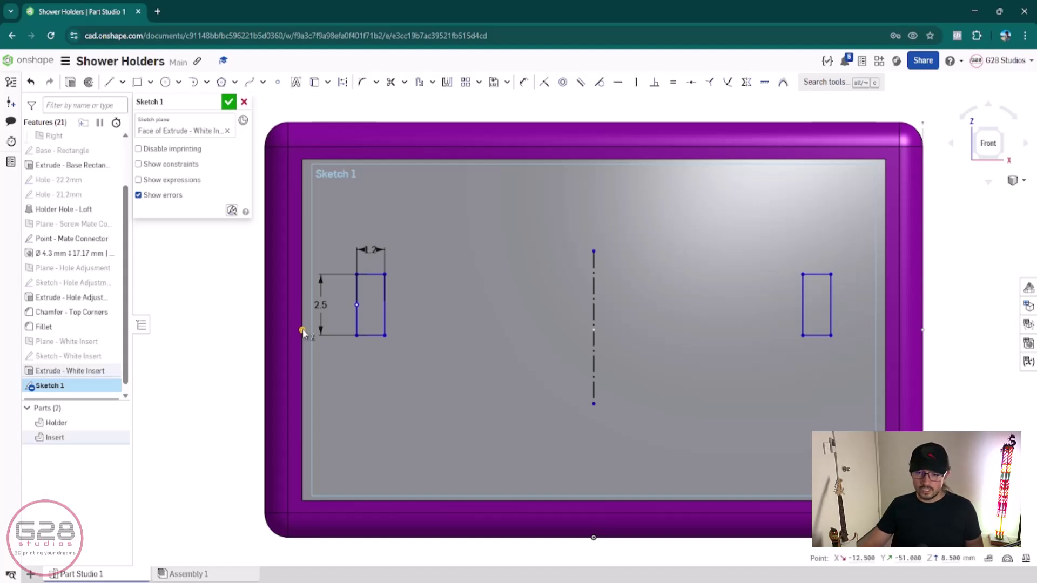
pyautogui.click(358, 306)
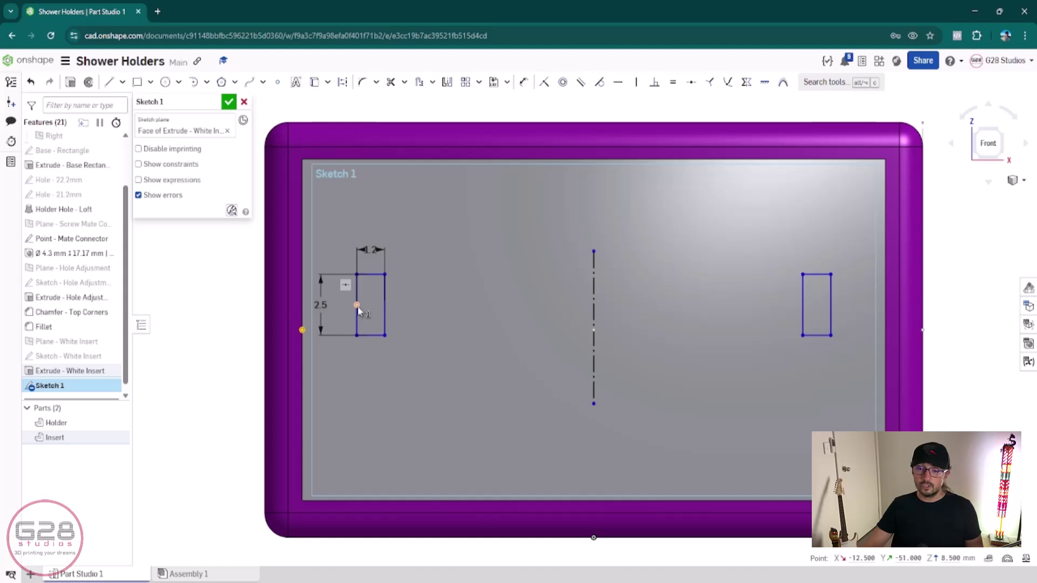
pyautogui.click(544, 85)
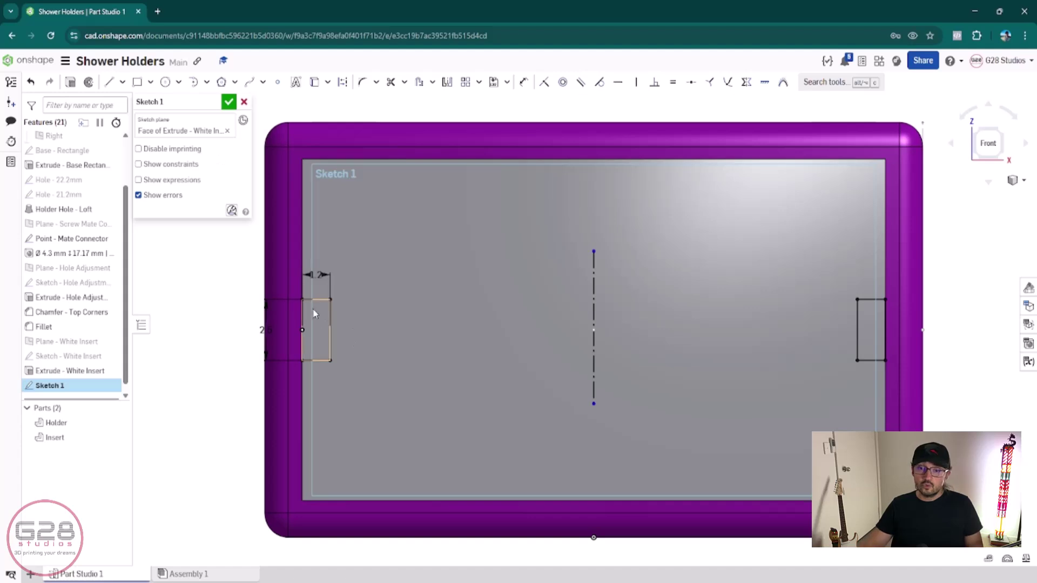
# - Extrude both small rectangles as a Remove cut through the insert, with end type Up to face at the plate's back face
pyautogui.moveTo(425, 361); pyautogui.dragTo(447, 346, button='right')
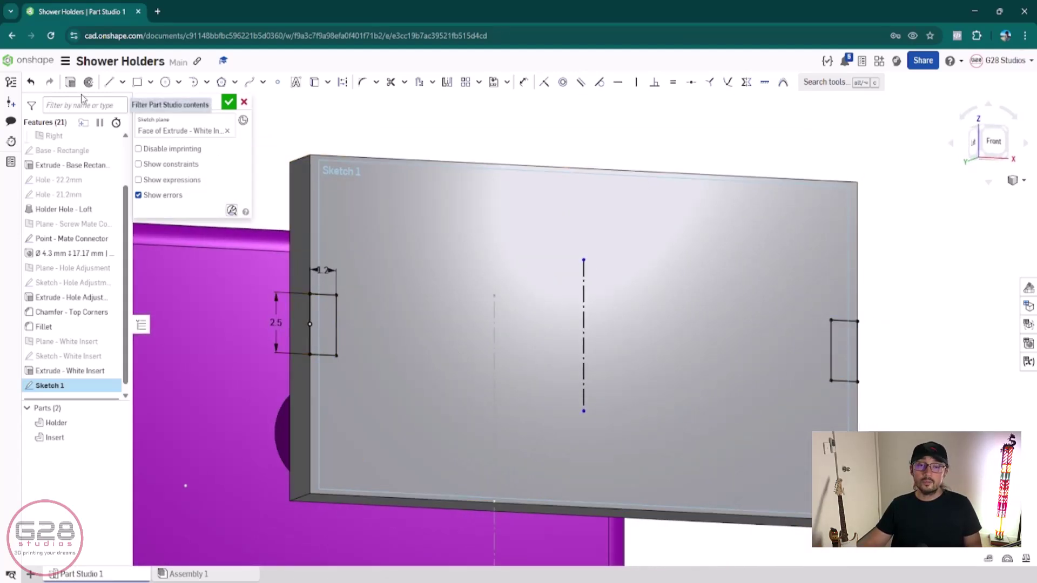
pyautogui.click(70, 82)
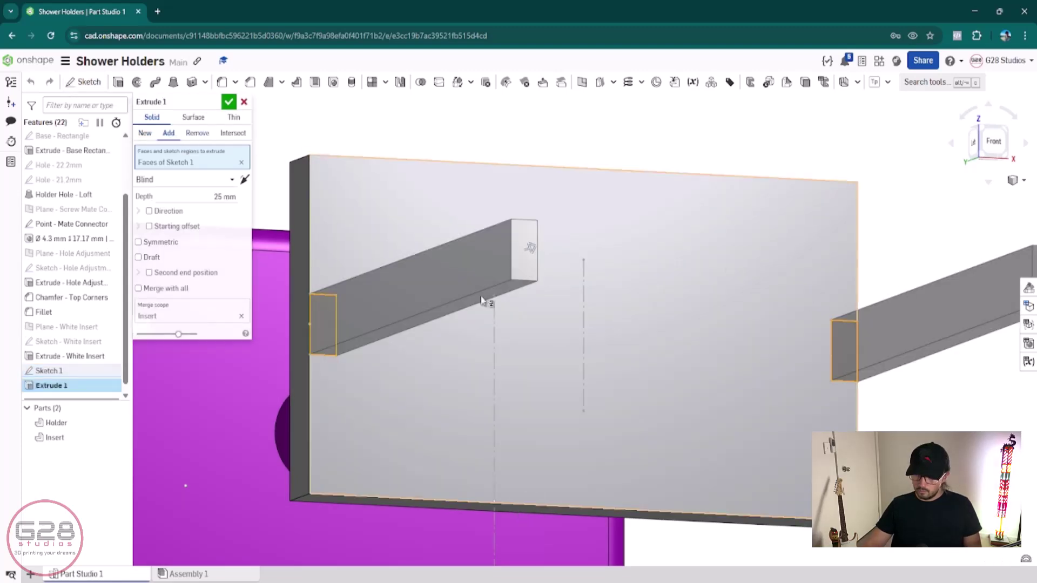
pyautogui.click(196, 134)
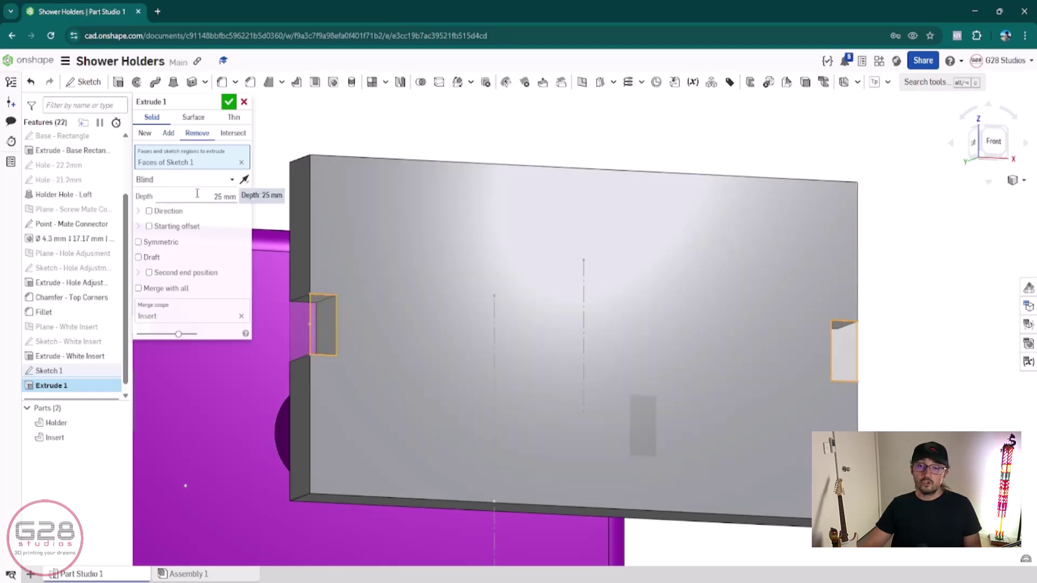
pyautogui.click(238, 198)
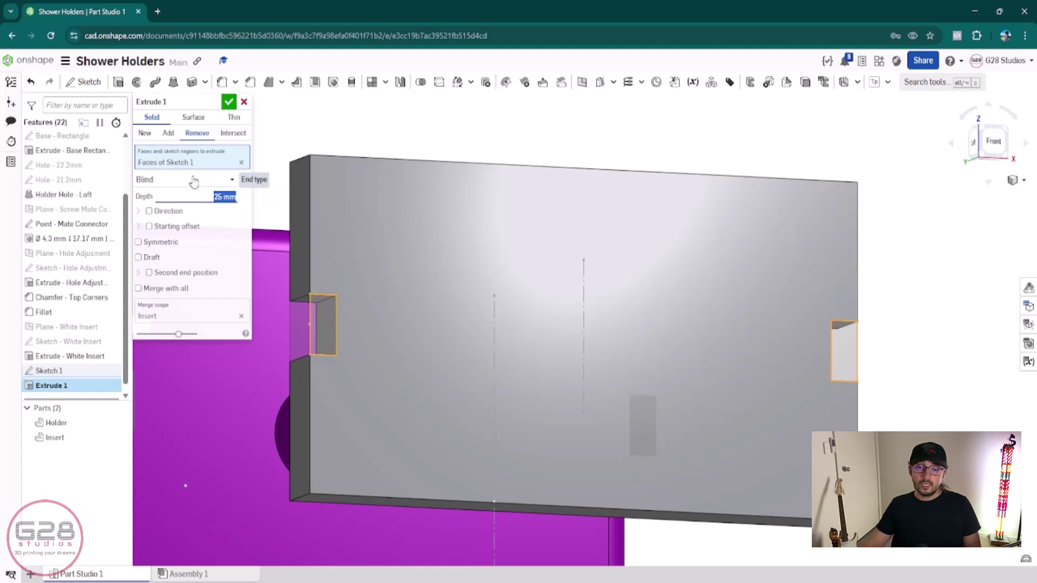
pyautogui.click(161, 180)
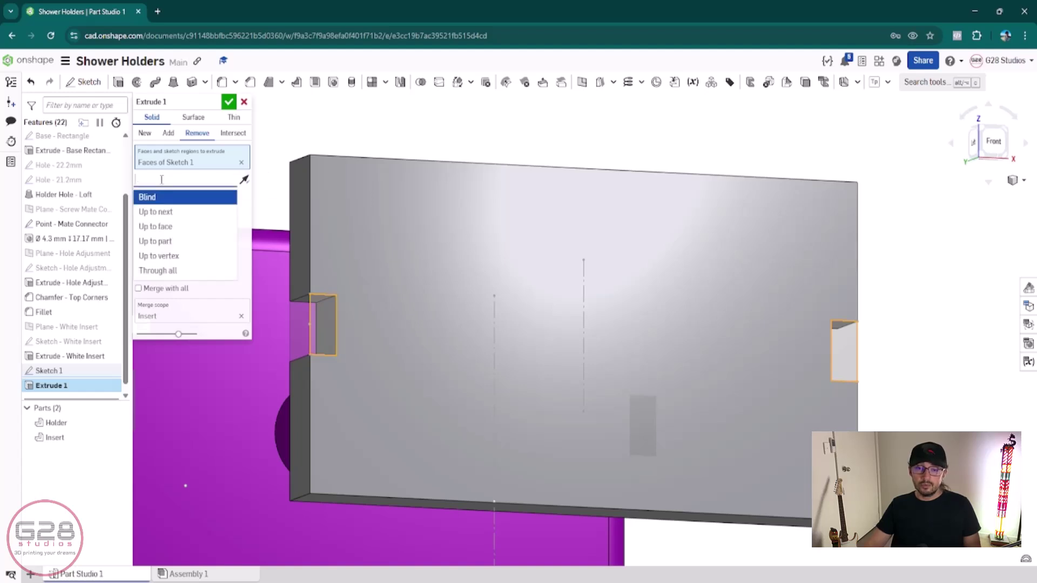
pyautogui.click(173, 231)
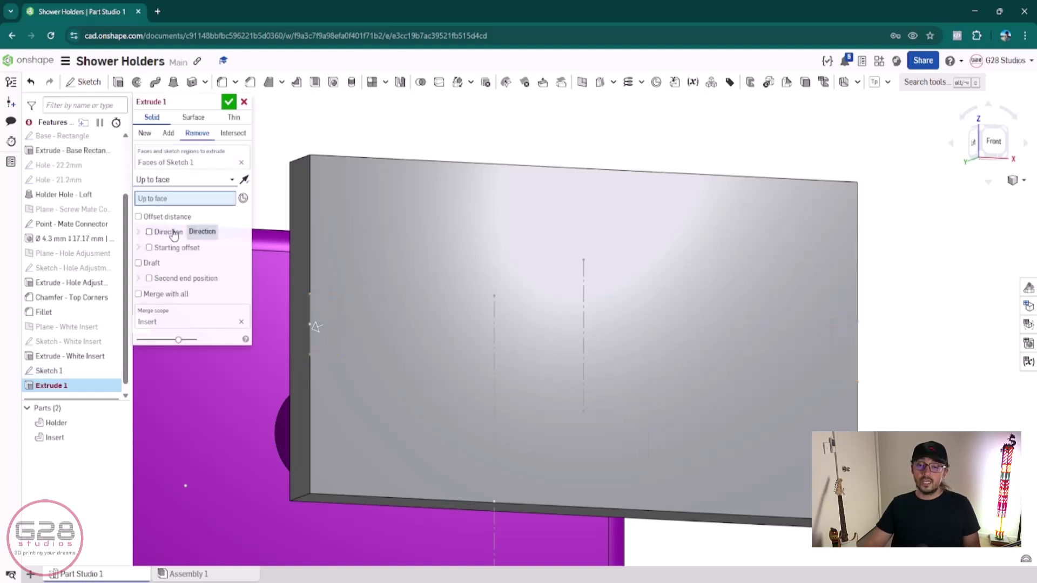
pyautogui.moveTo(330, 381); pyautogui.dragTo(573, 363, button='right')
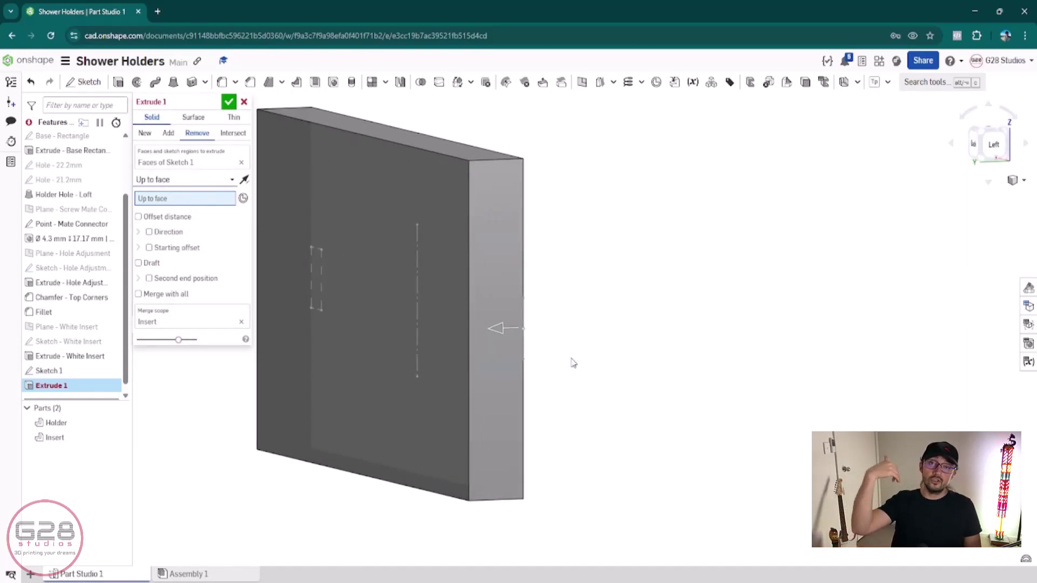
pyautogui.click(302, 174)
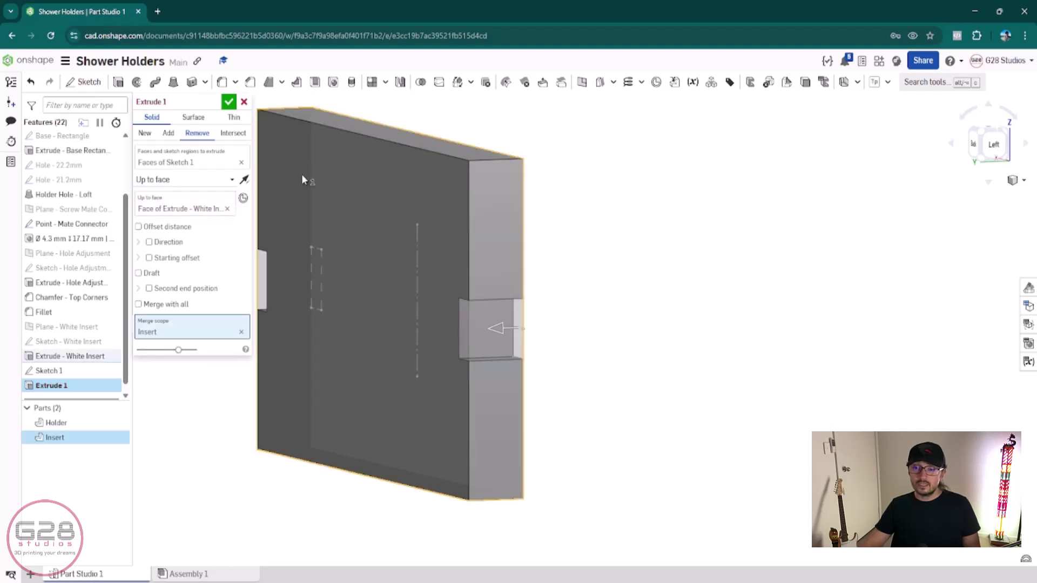
pyautogui.click(233, 102)
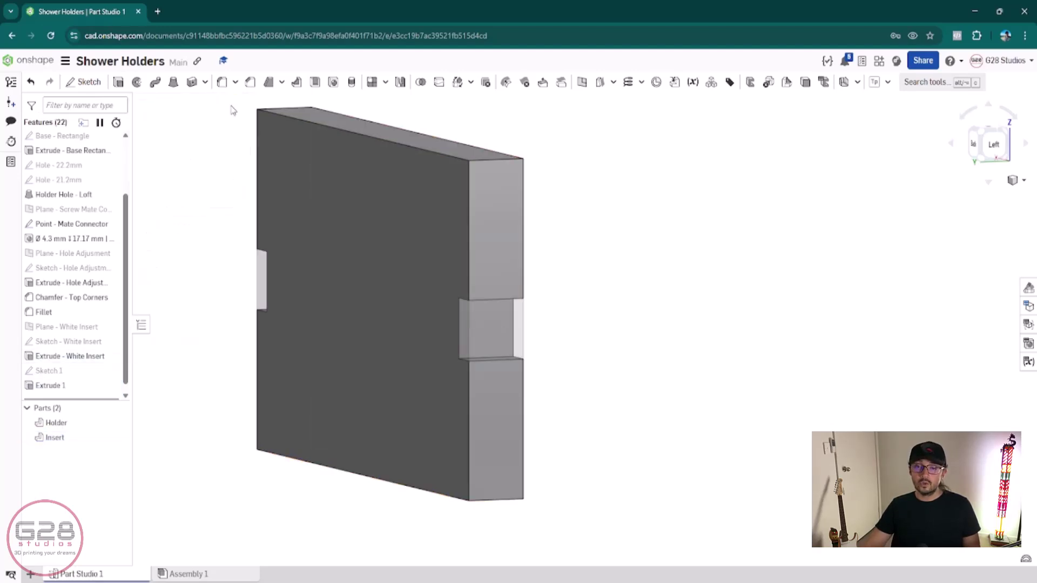
pyautogui.scroll(-3, 629, 397)
pyautogui.moveTo(639, 403); pyautogui.dragTo(547, 403, button='right')
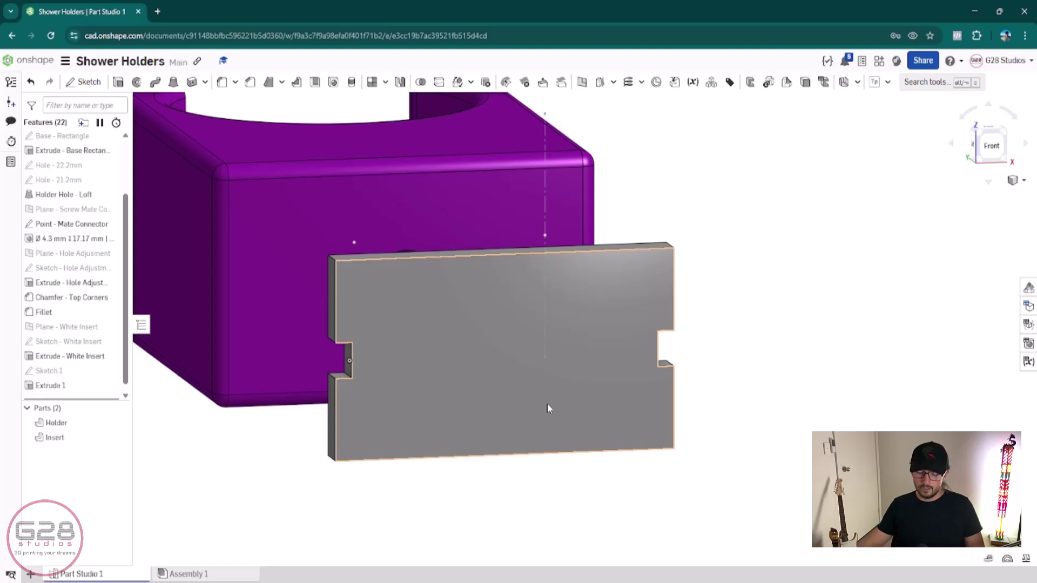
pyautogui.click(505, 399)
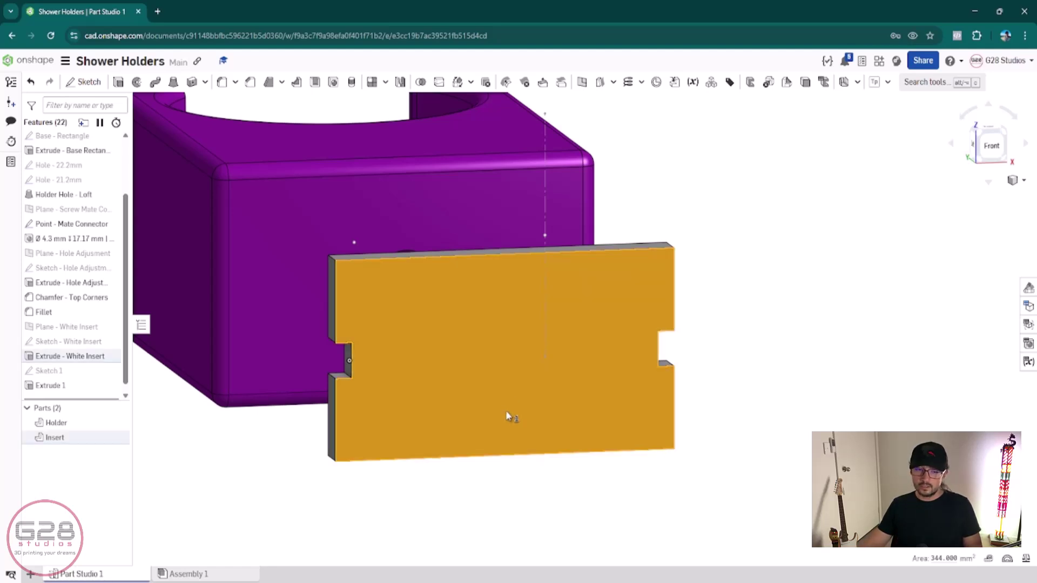
pyautogui.click(216, 462)
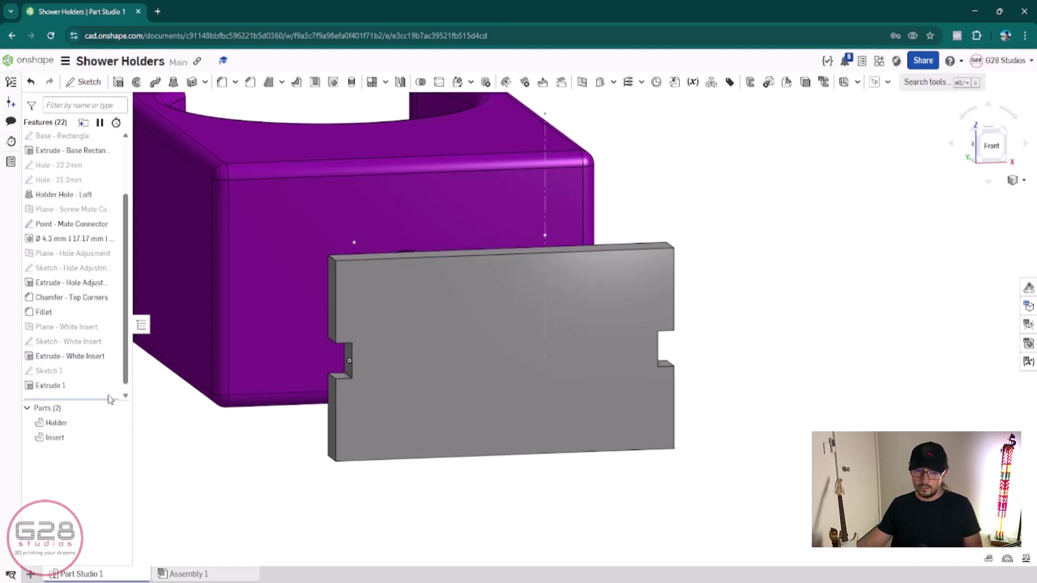
# - Rename the sketch of the two small rectangles as "Sketch - Gaps"
pyautogui.click(61, 372)
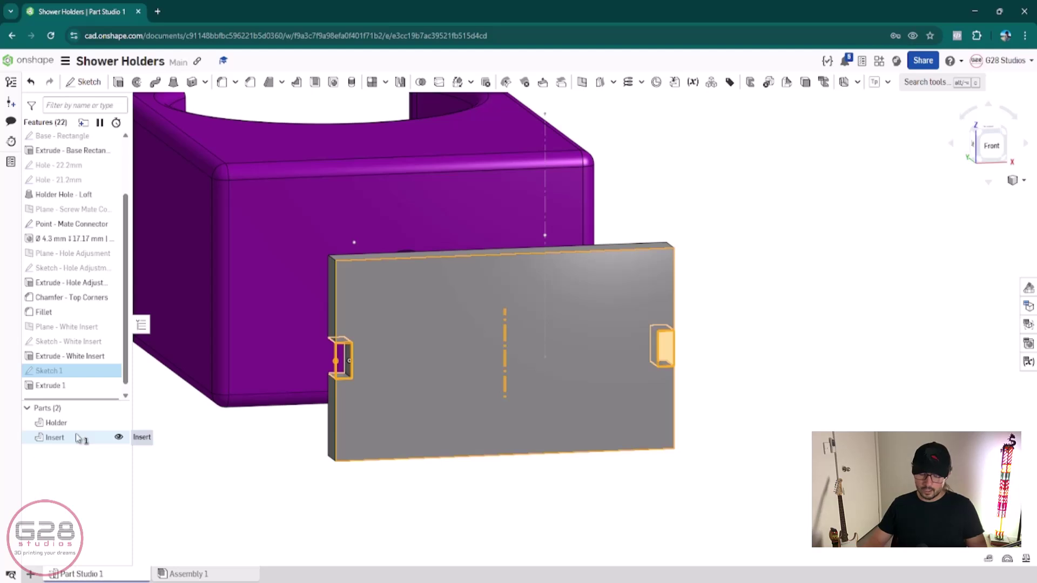
pyautogui.hotkey('shift', 'n')
pyautogui.press('Right')
pyautogui.press('BackSpace')
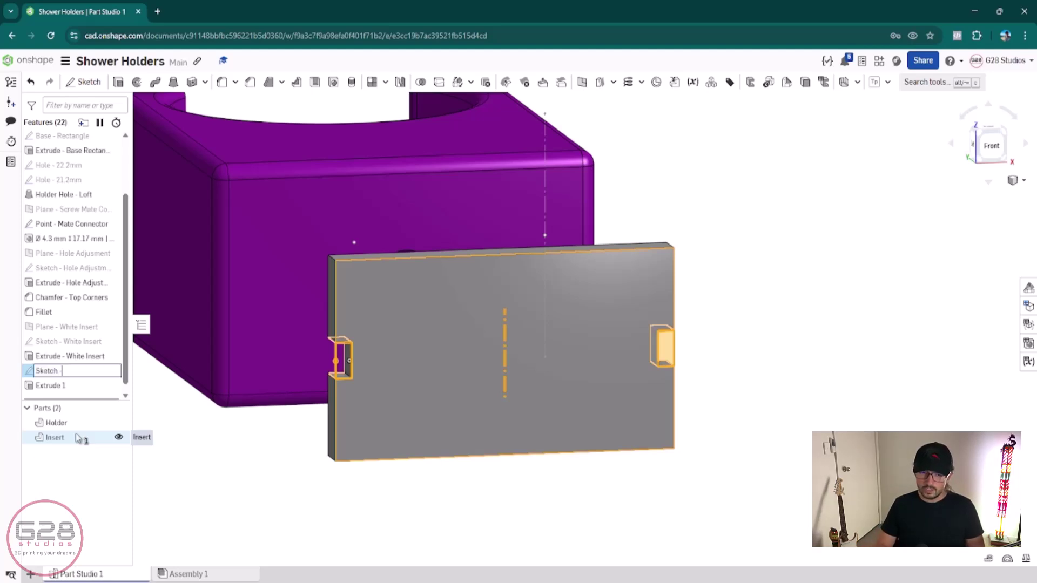
pyautogui.write('- G')
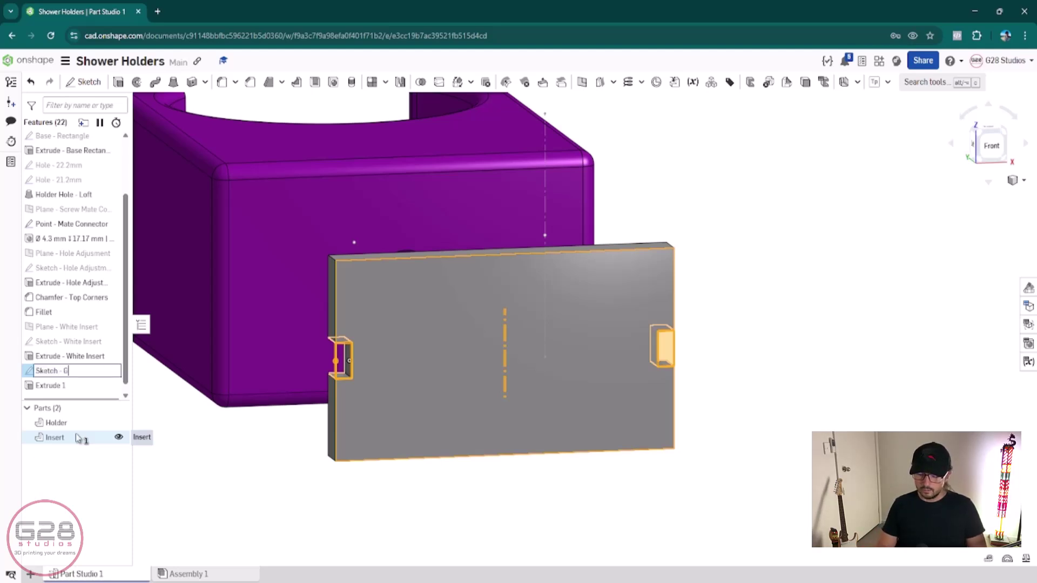
pyautogui.write('aps')
pyautogui.hotkey('ctrl', 'shift', 'Left')
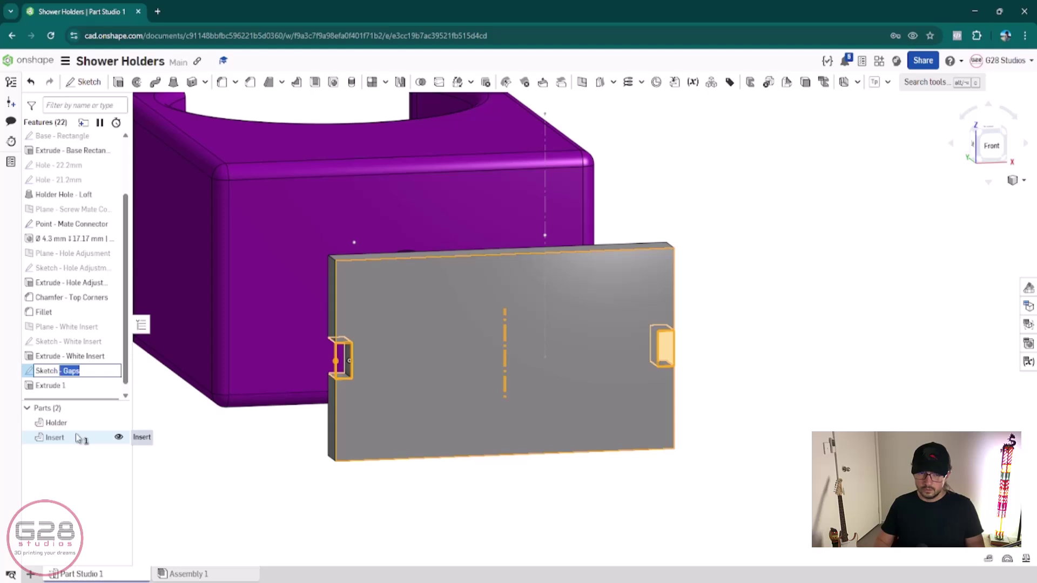
pyautogui.press('Return')
pyautogui.press('Down')
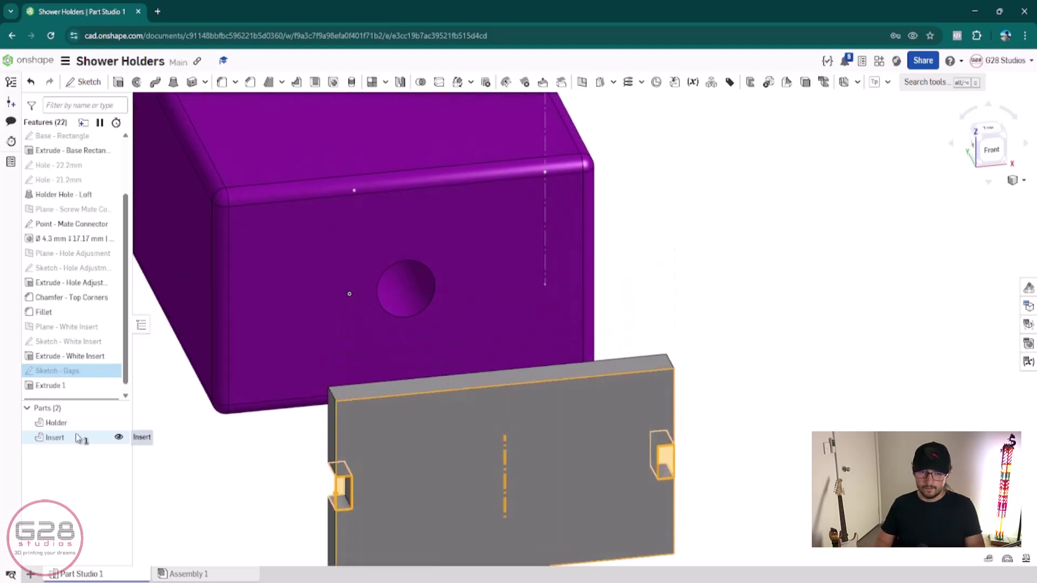
# - Rename the notch-cutting extrude as "Extrude - Gaps (Remove)"
pyautogui.click(53, 391)
pyautogui.hotkey('shift', 'n')
pyautogui.press('Right')
pyautogui.press('BackSpace')
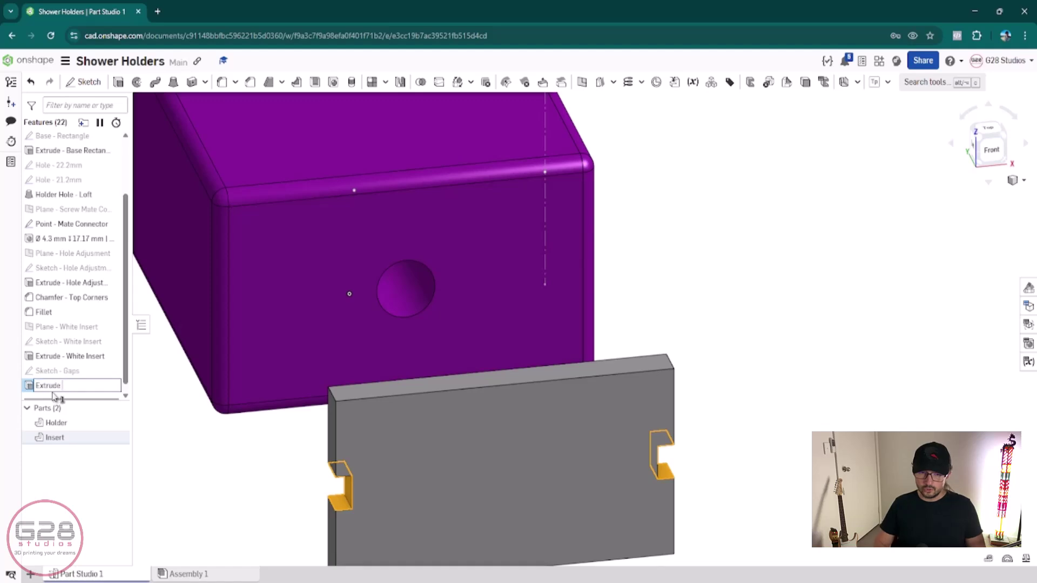
pyautogui.write('- Gaps')
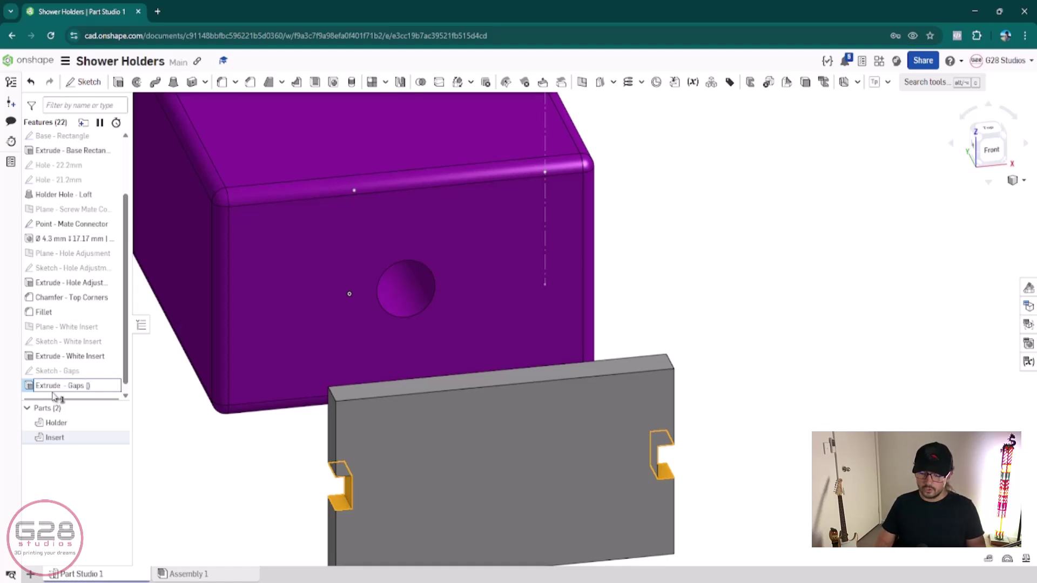
pyautogui.write(' (Remove)')
pyautogui.press('Return')
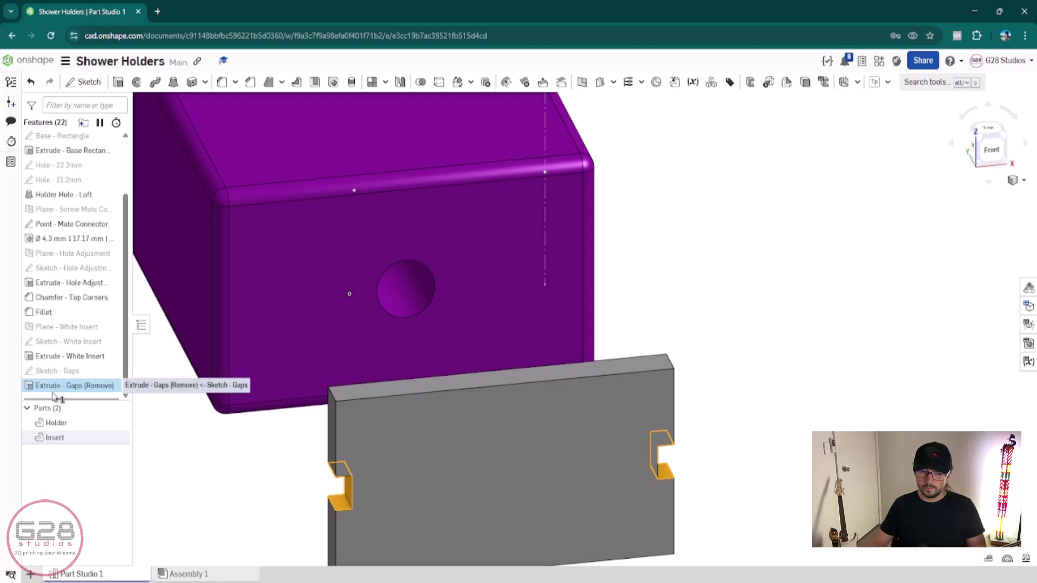
# - Start a sketch on the notched insert plate's front face, viewed straight on
pyautogui.scroll(-2, 346, 475)
pyautogui.moveTo(345, 471); pyautogui.dragTo(317, 381, button='middle')
pyautogui.click(724, 358)
pyautogui.scroll(2, 436, 406)
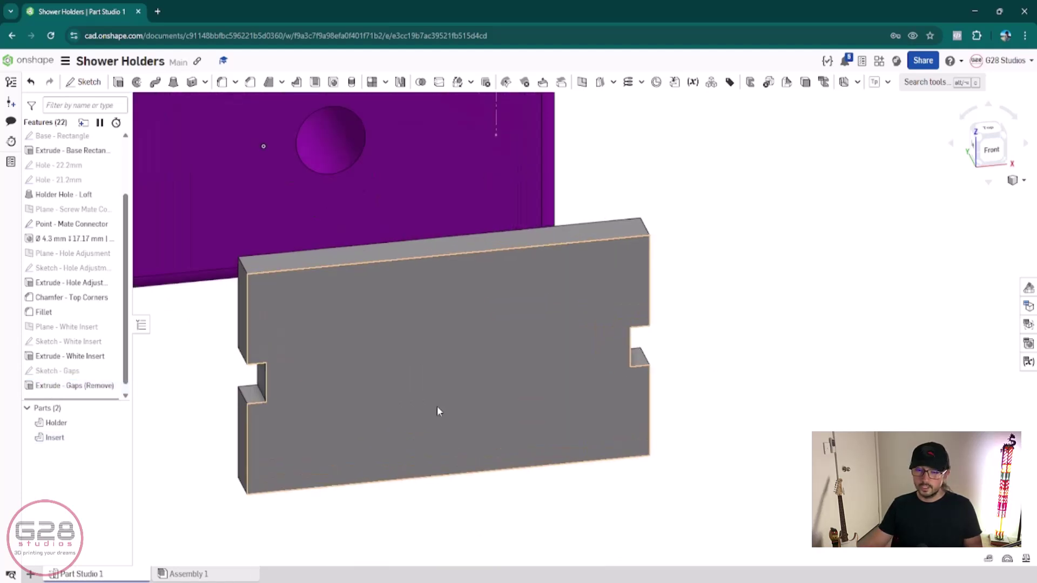
pyautogui.click(456, 377)
pyautogui.press('n')
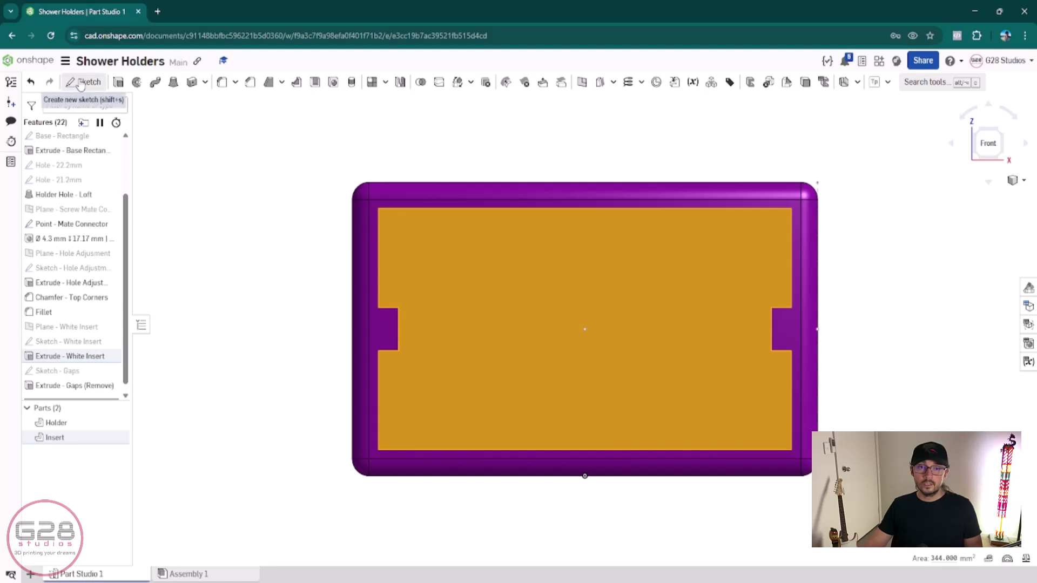
pyautogui.click(85, 81)
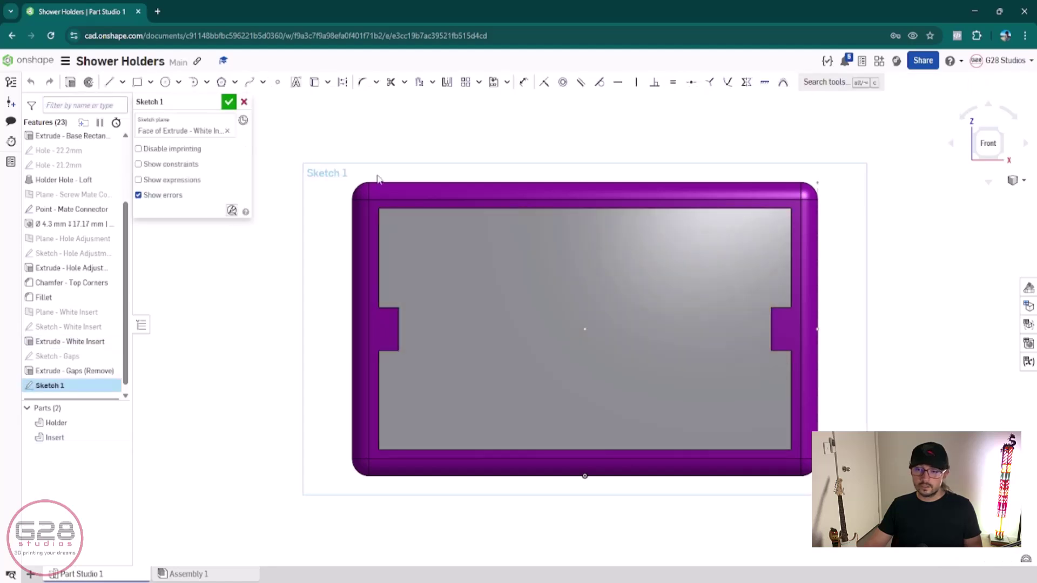
# - Draw a centre-point circle 10 mm in diameter in the lower left part of the plate
pyautogui.click(166, 82)
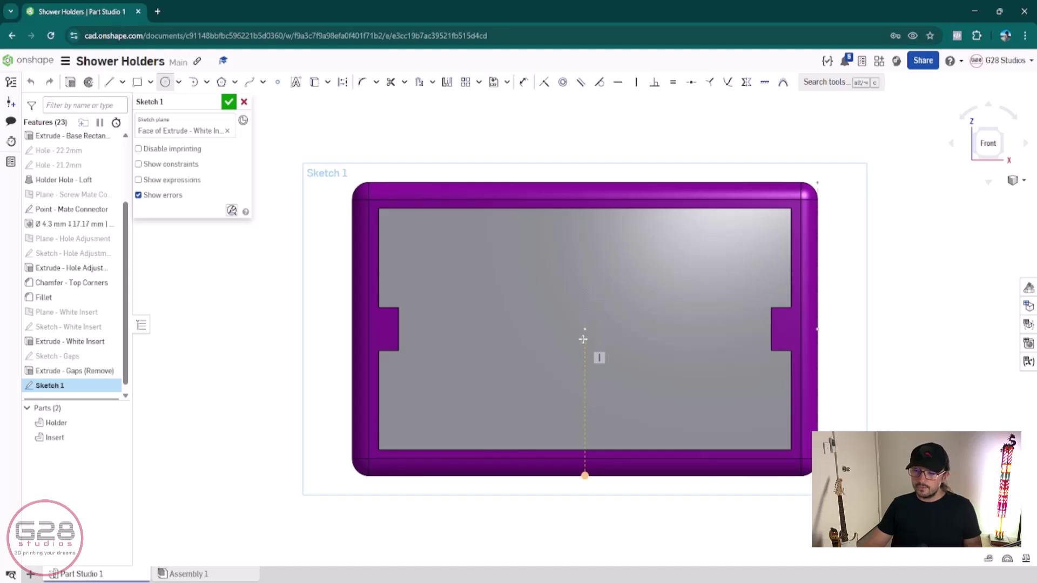
pyautogui.scroll(5, 584, 330)
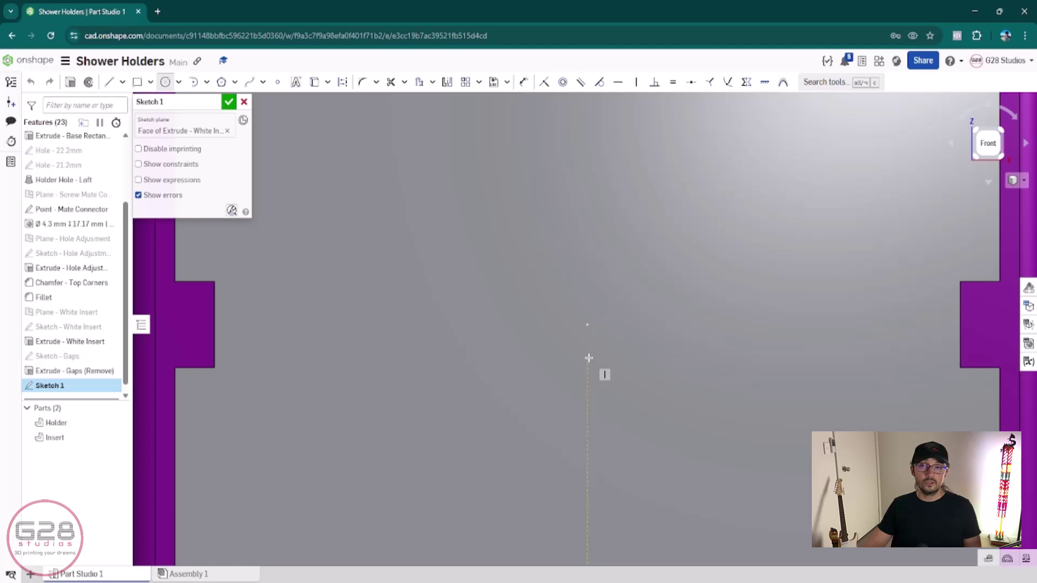
pyautogui.scroll(-3, 532, 355)
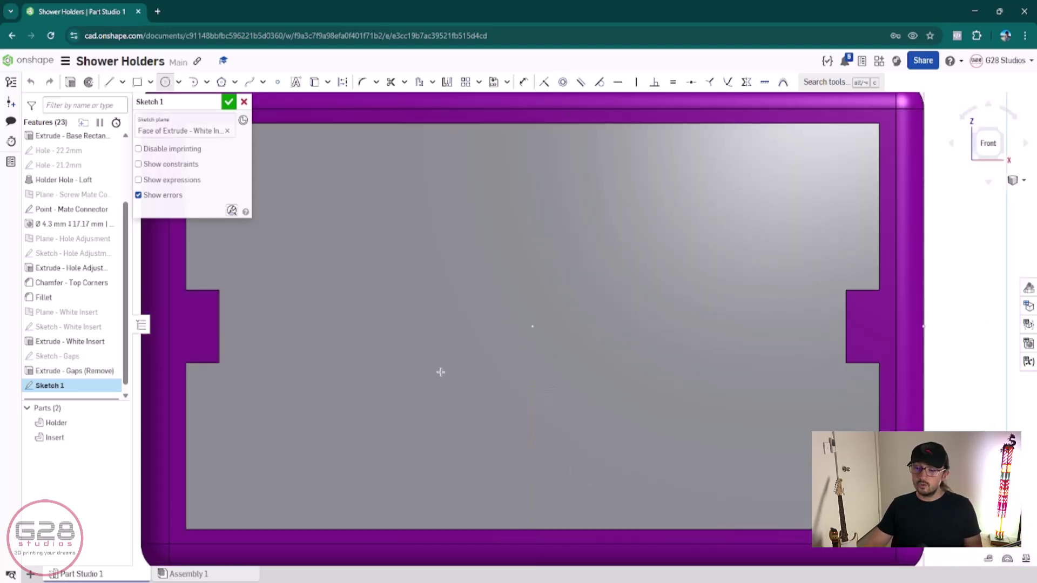
pyautogui.click(393, 425)
pyautogui.click(495, 285)
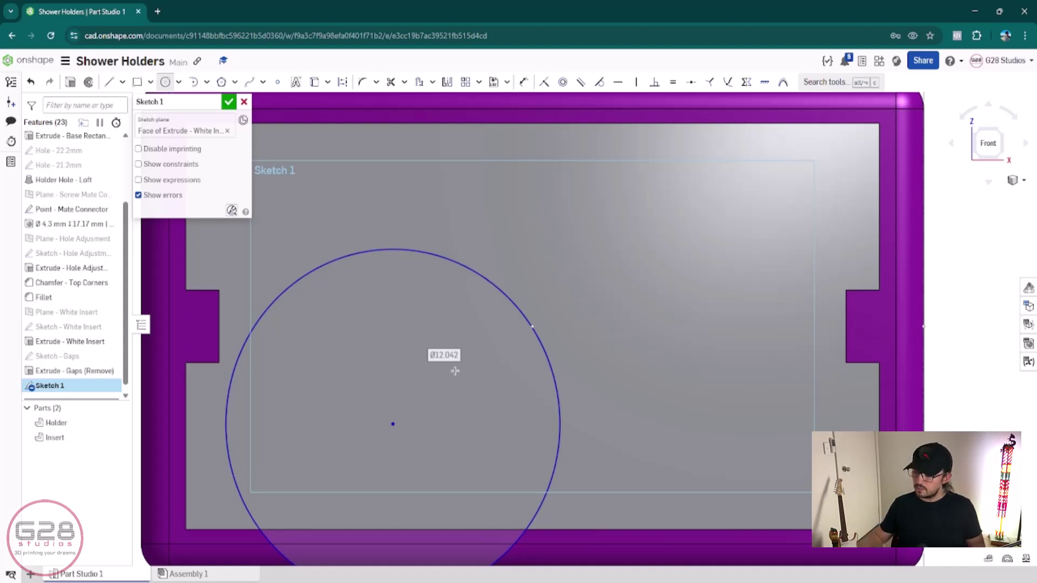
pyautogui.write('10')
pyautogui.press('Return')
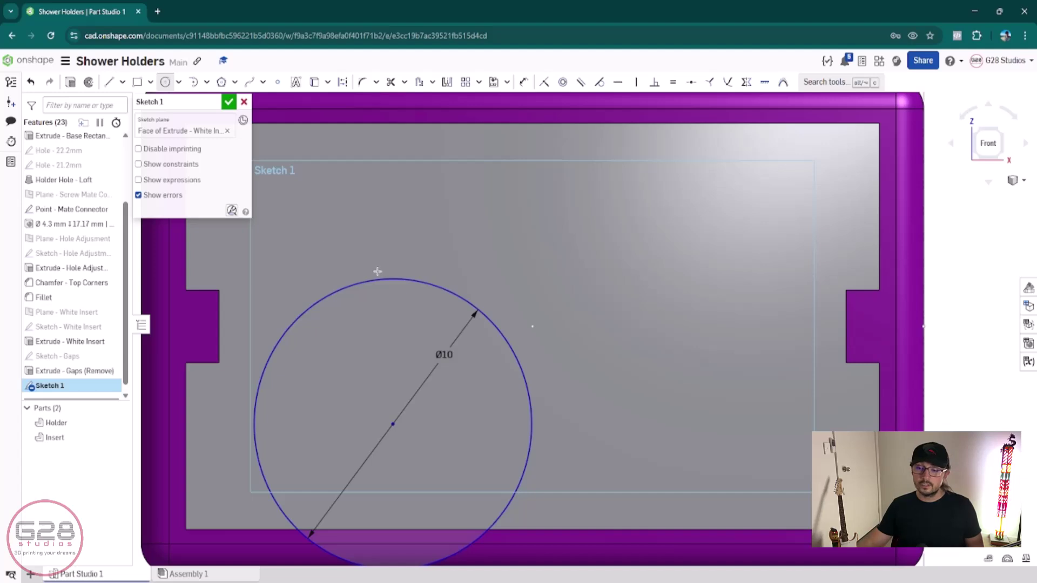
pyautogui.press('Escape')
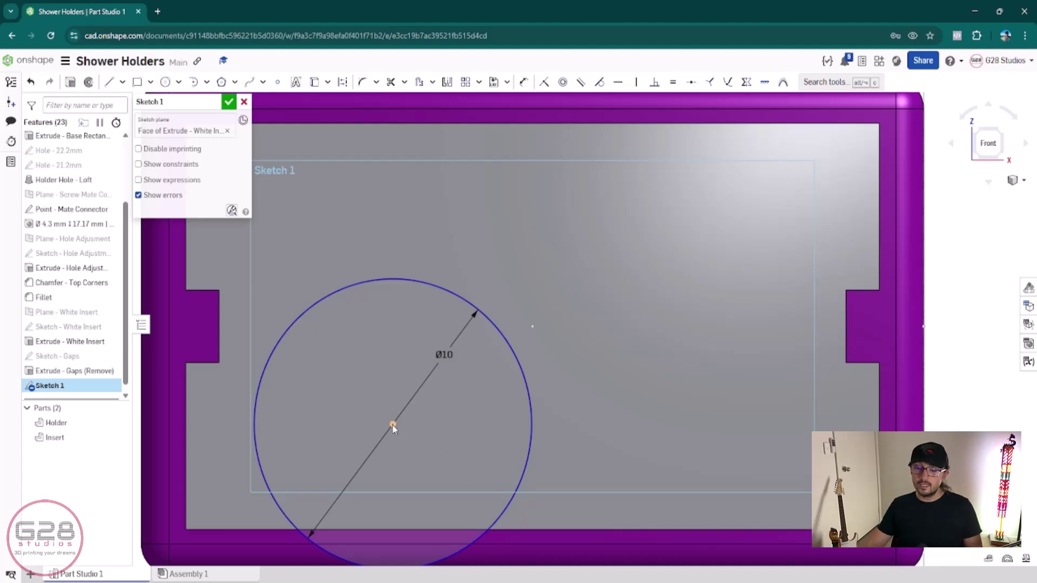
# - Make the centre of the 10 mm circle coincident with the insert plate's centre point
pyautogui.click(393, 425)
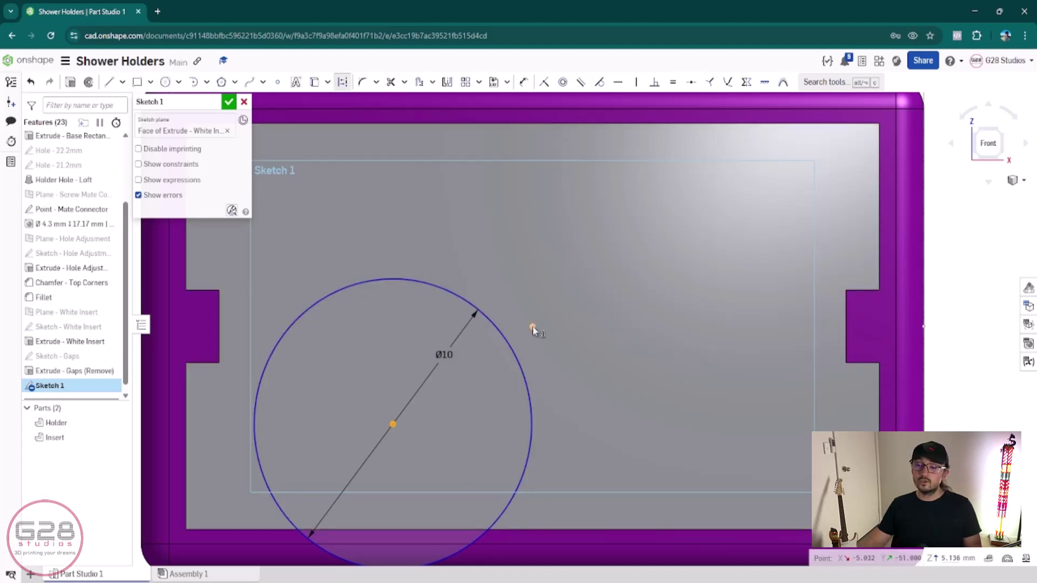
pyautogui.click(532, 328)
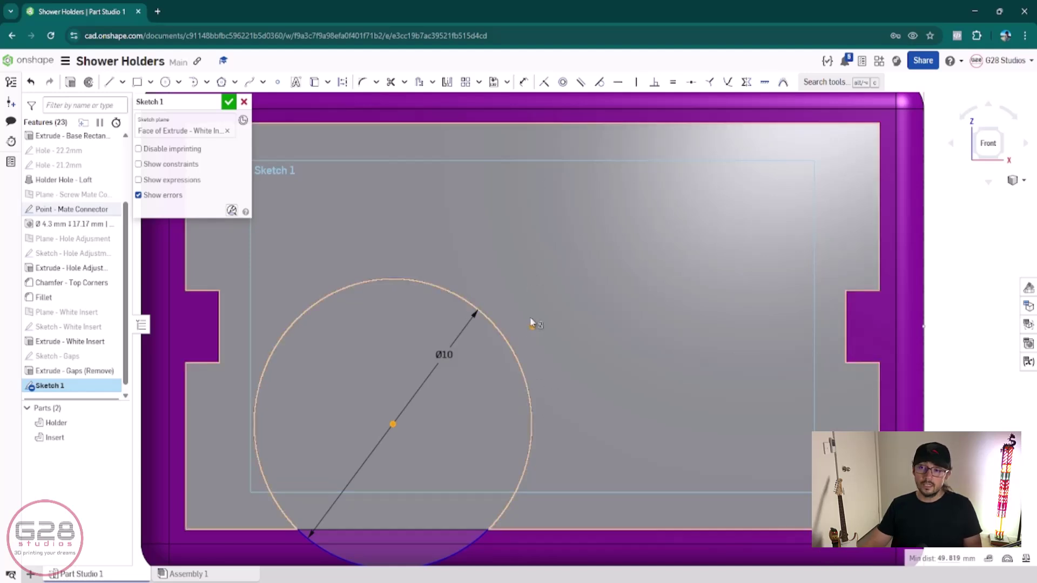
pyautogui.press('Escape')
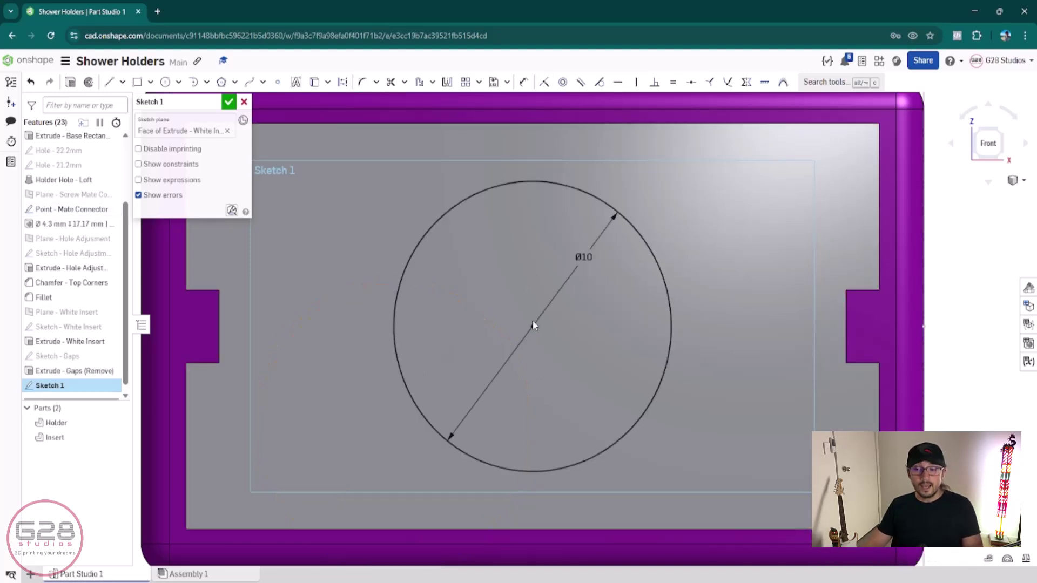
# - Draw a vertical construction line about 2 mm long from the midpoint of the plate's upper edge to the top of the circle
pyautogui.press('f')
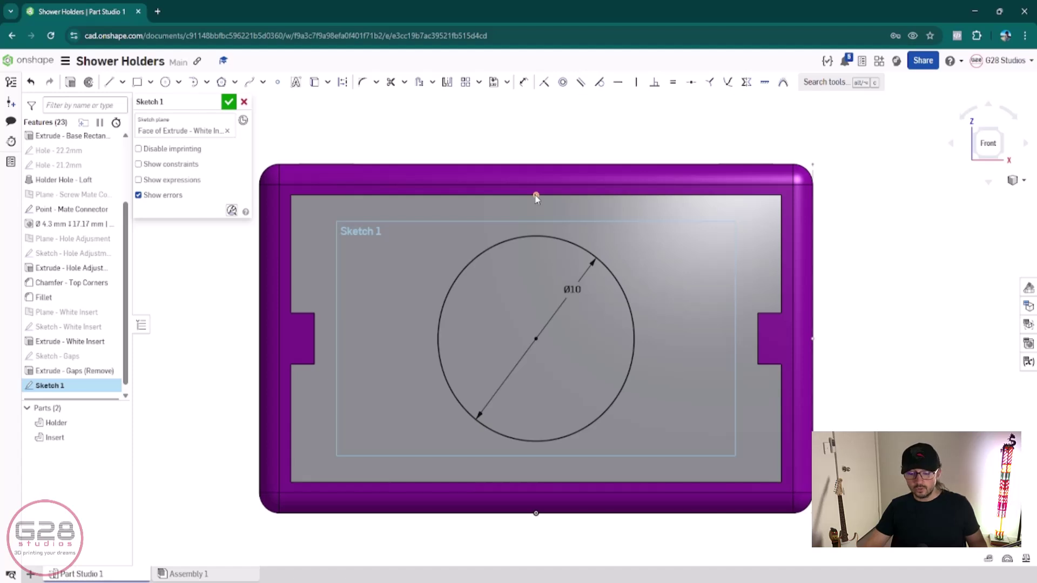
pyautogui.scroll(5, 537, 207)
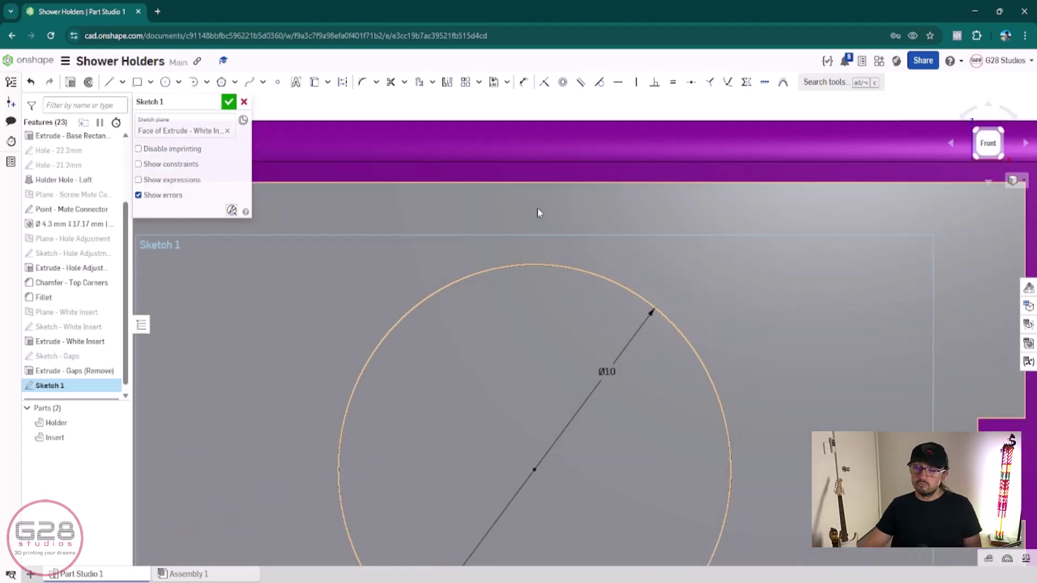
pyautogui.press('l')
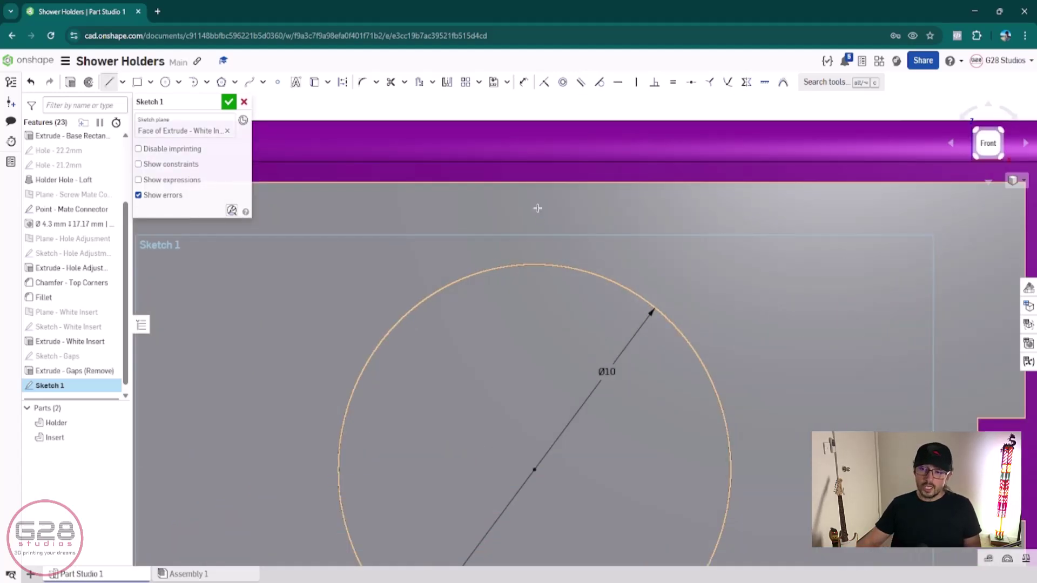
pyautogui.press('q')
pyautogui.click(535, 182)
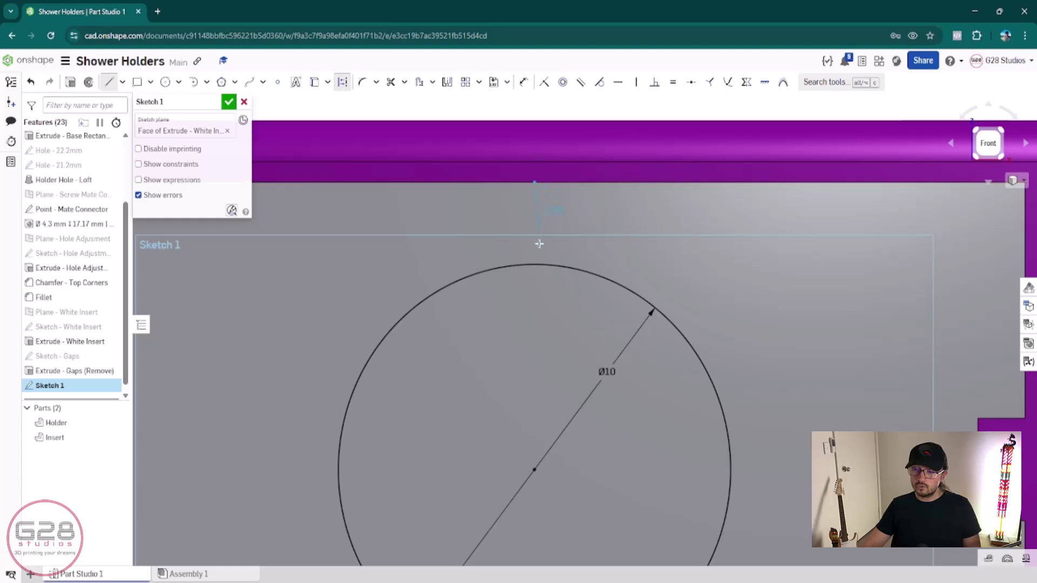
pyautogui.click(535, 265)
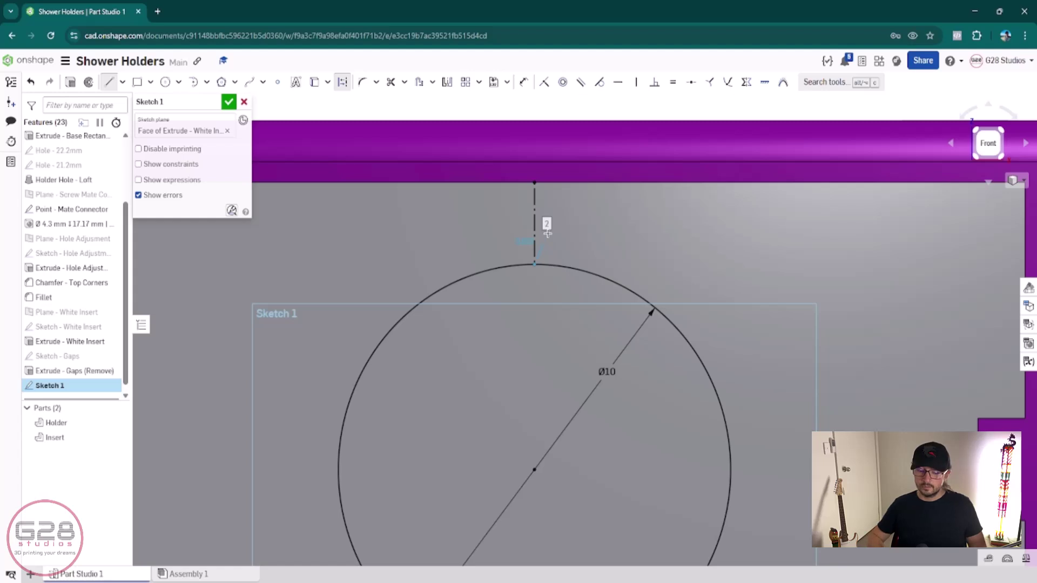
pyautogui.press('Escape')
pyautogui.scroll(3, 563, 300)
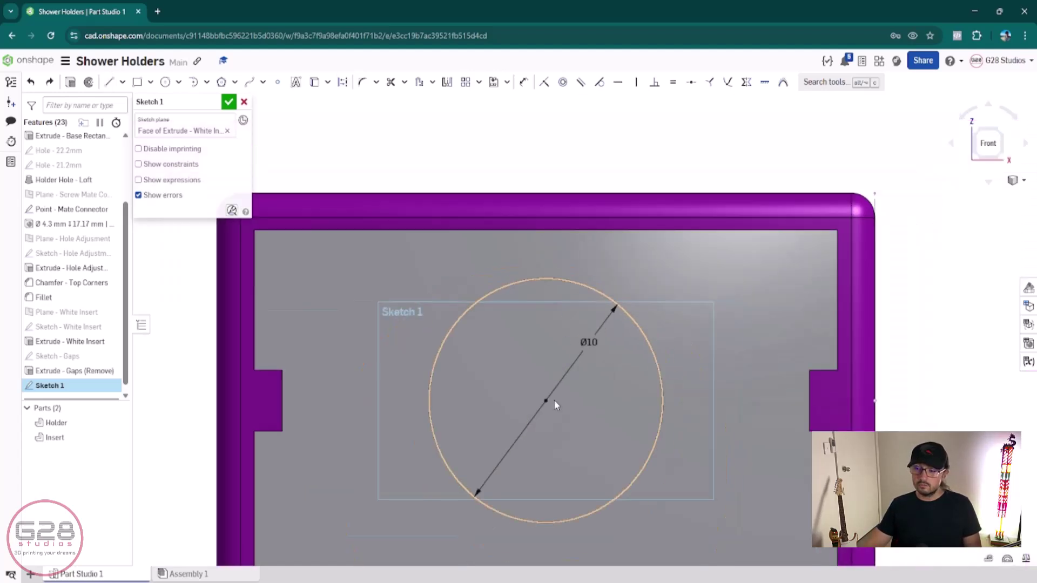
# - Finish the sketch of the 10 mm circle and suppress it
pyautogui.scroll(2, 532, 329)
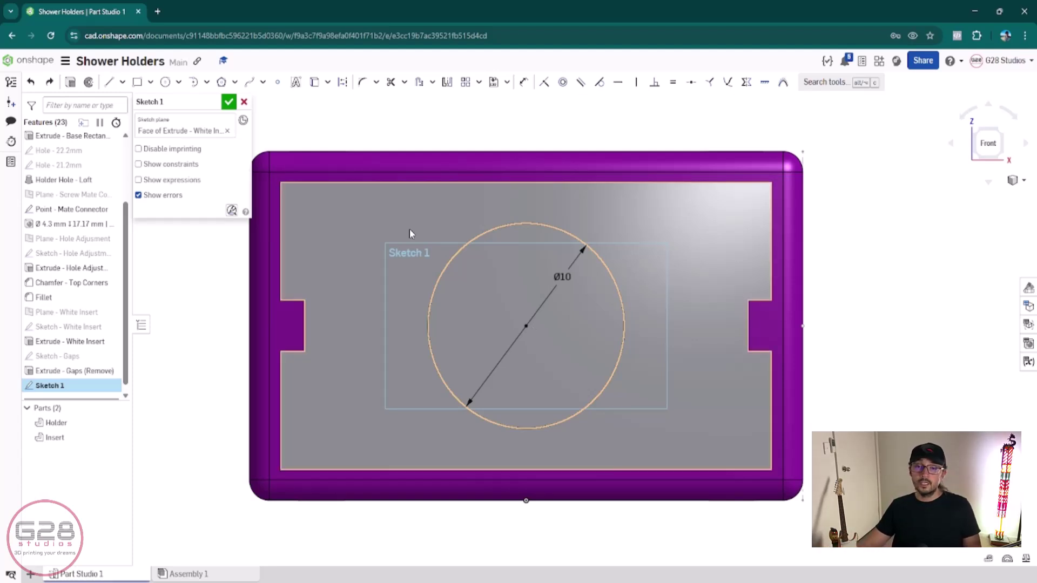
pyautogui.moveTo(507, 320); pyautogui.dragTo(533, 301, button='right')
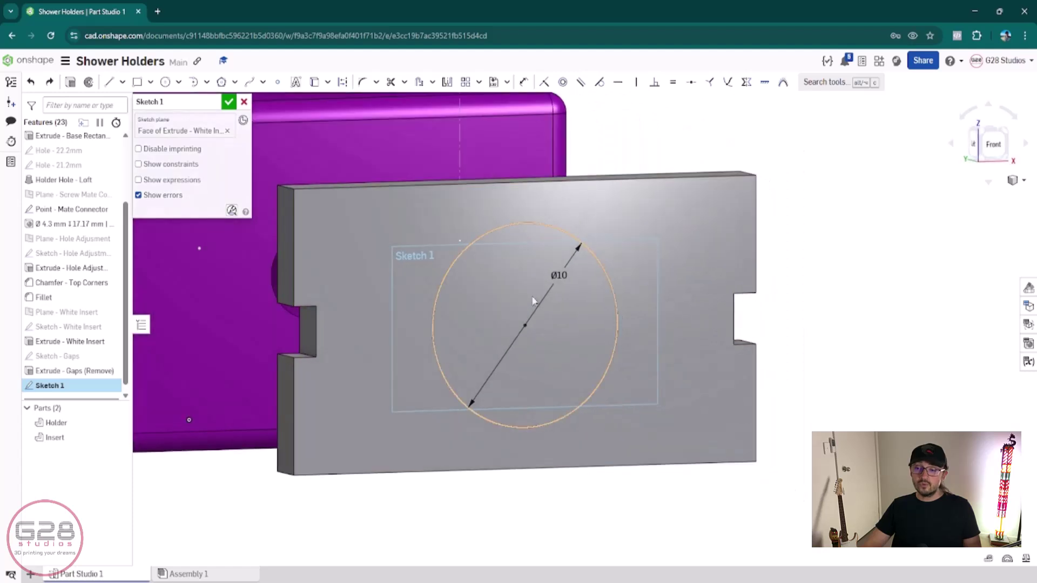
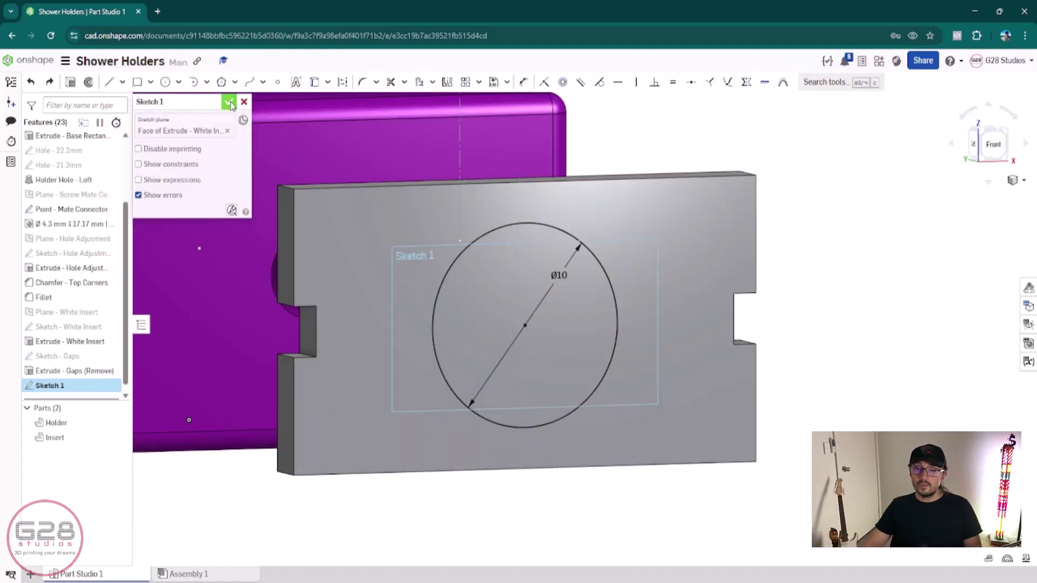
pyautogui.click(229, 102)
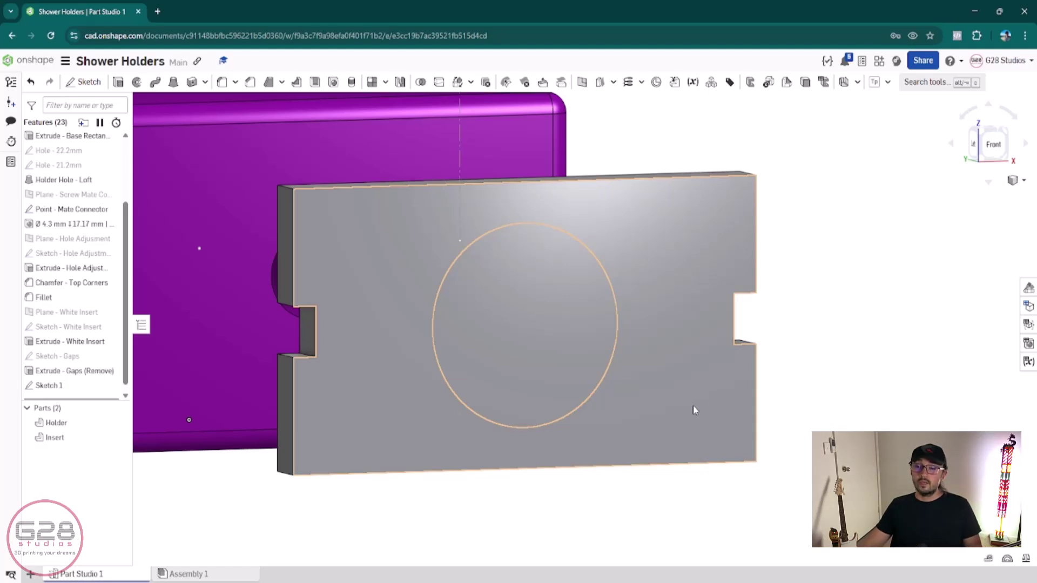
pyautogui.click(721, 248)
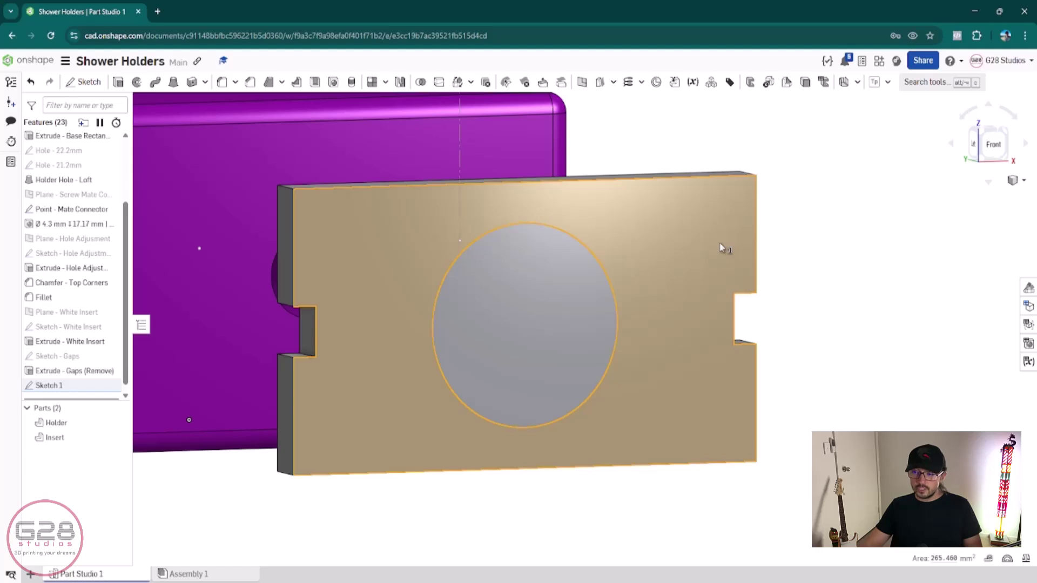
pyautogui.click(48, 385)
pyautogui.rightClick(49, 385)
pyautogui.click(89, 287)
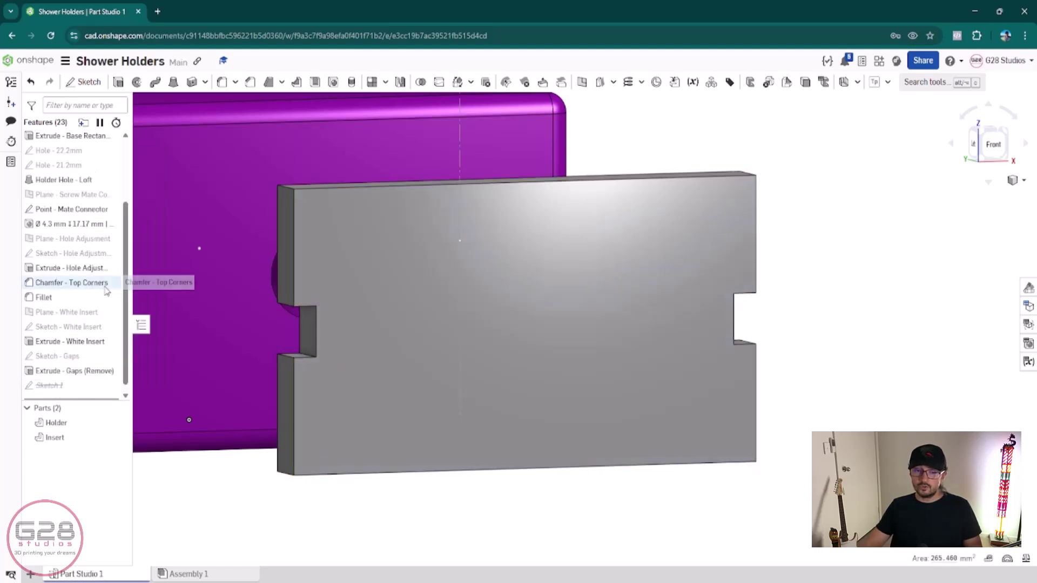
# - Start a new sketch on the insert plate's front face and draw a circle about 8 mm in diameter in its upper left part
pyautogui.click(539, 297)
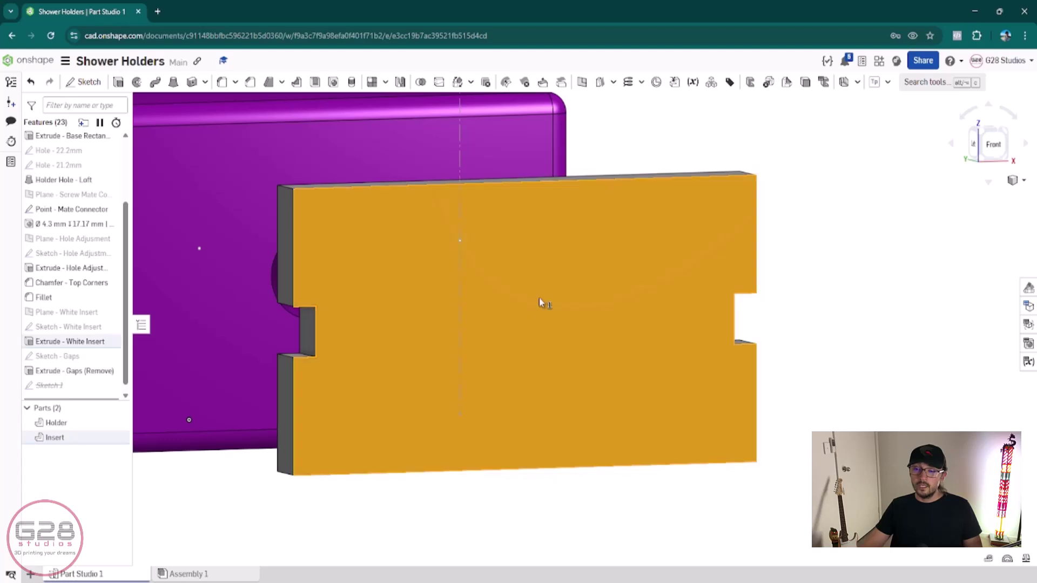
pyautogui.click(94, 95)
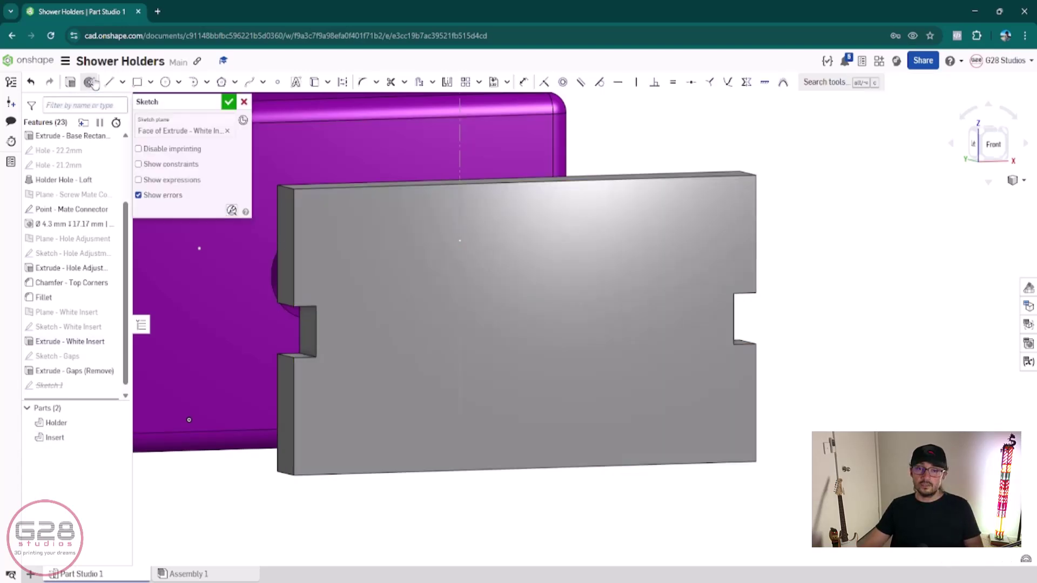
pyautogui.click(168, 85)
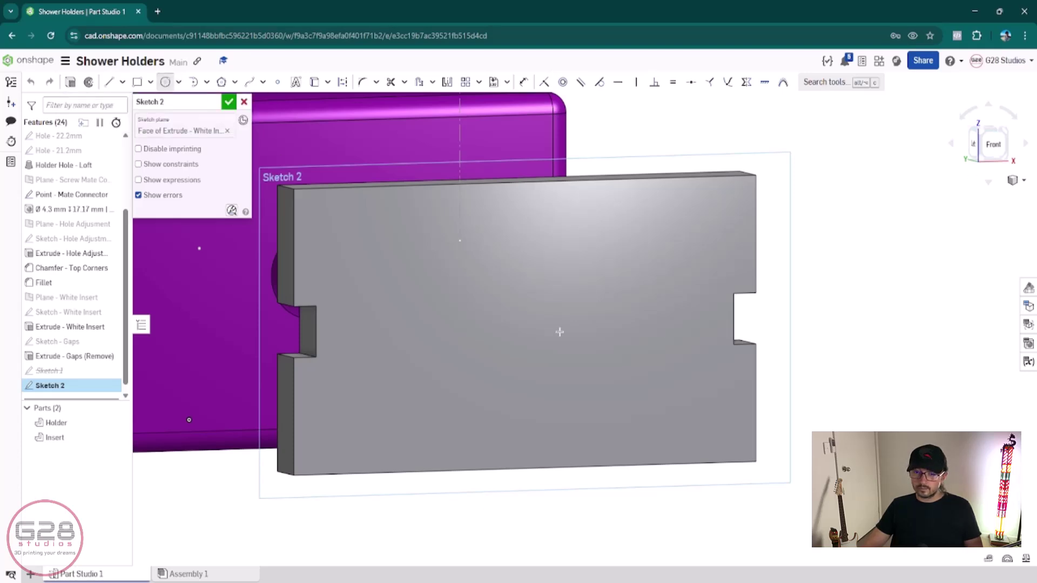
pyautogui.press('n')
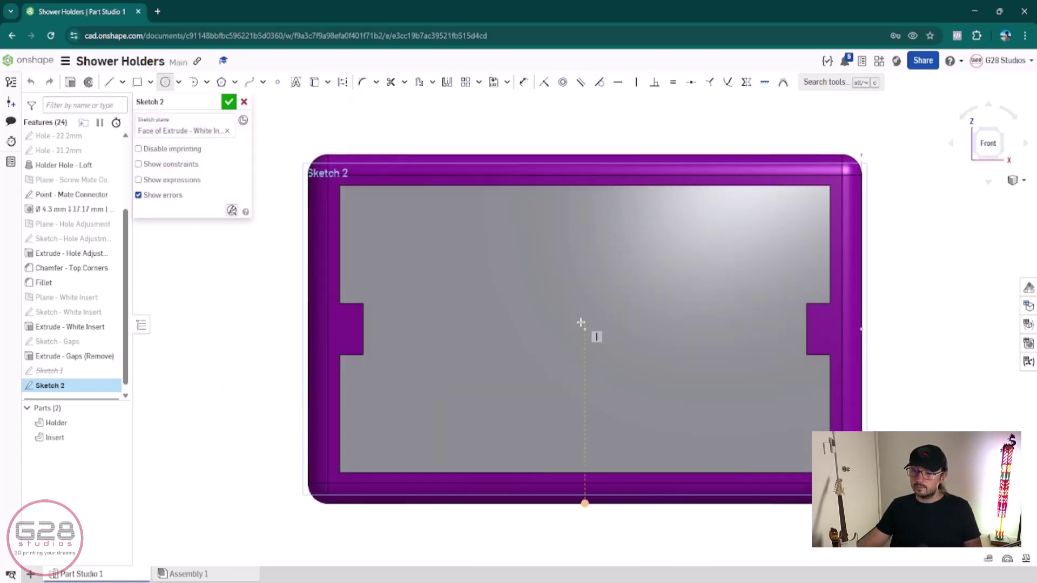
pyautogui.click(492, 269)
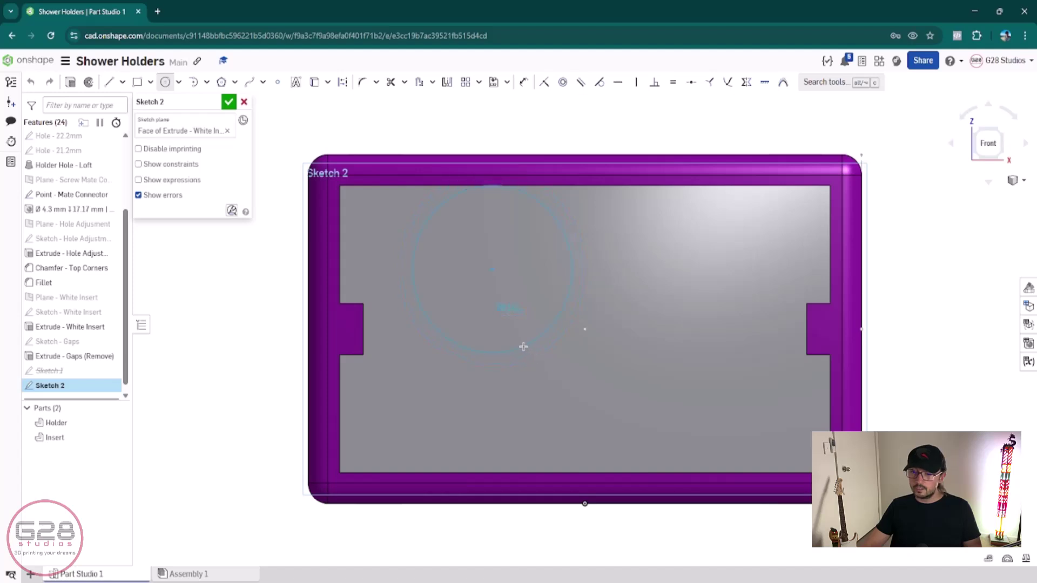
pyautogui.press('Escape')
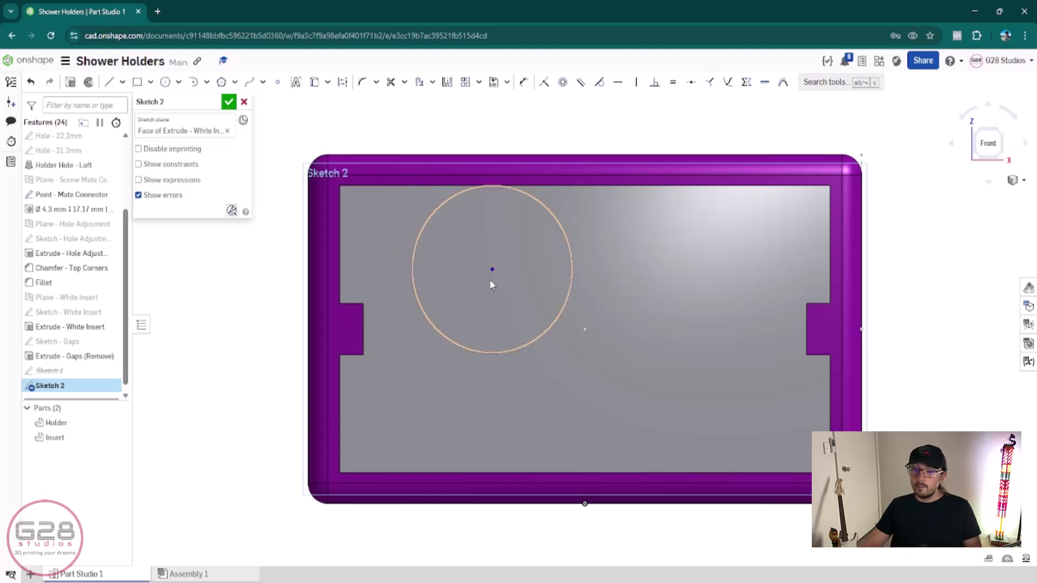
# - Make the new circle's centre coincident with the insert plate's centre point
pyautogui.press('d')
pyautogui.click(493, 269)
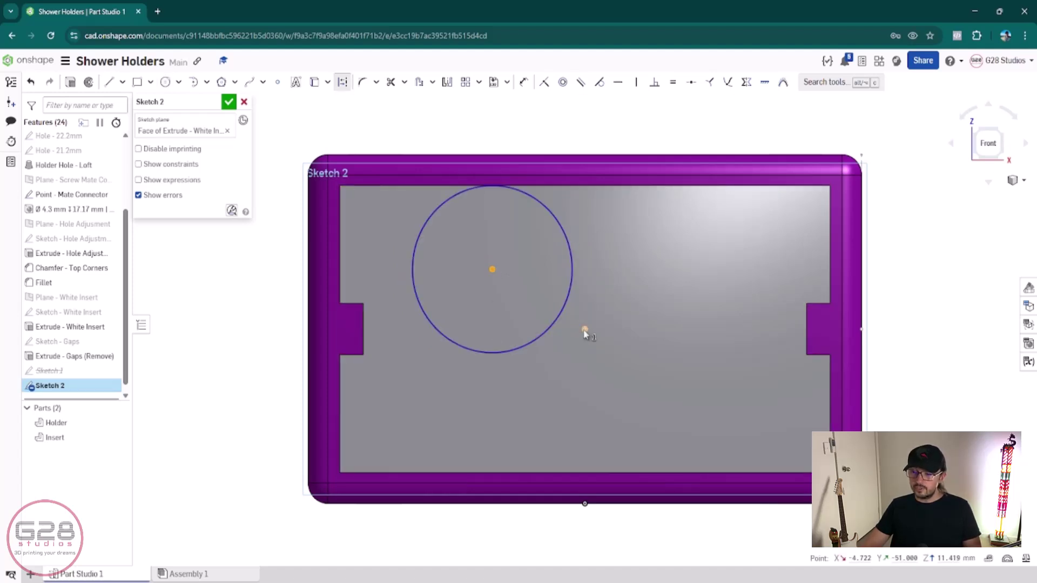
pyautogui.click(585, 329)
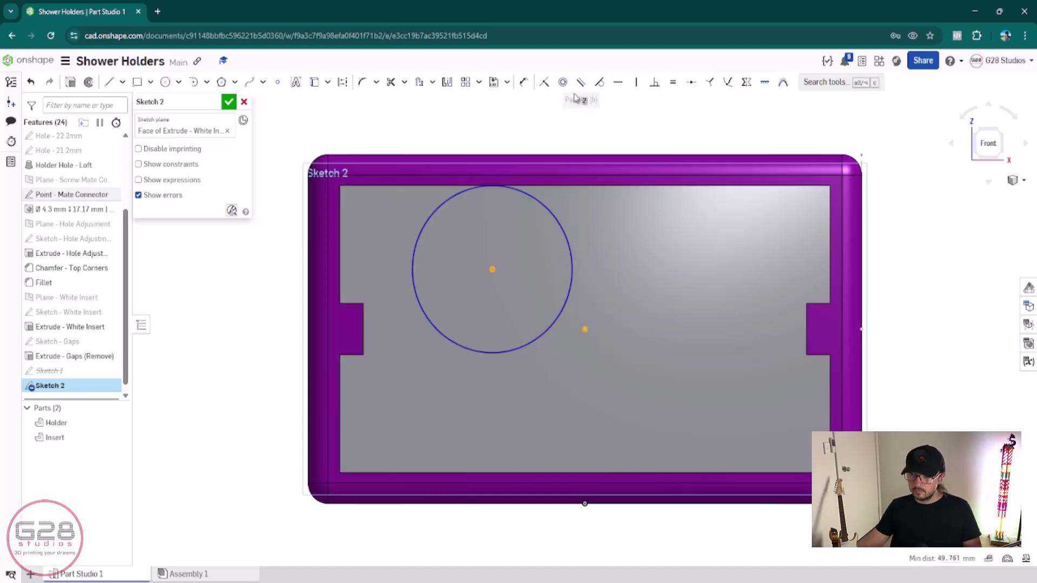
pyautogui.click(545, 83)
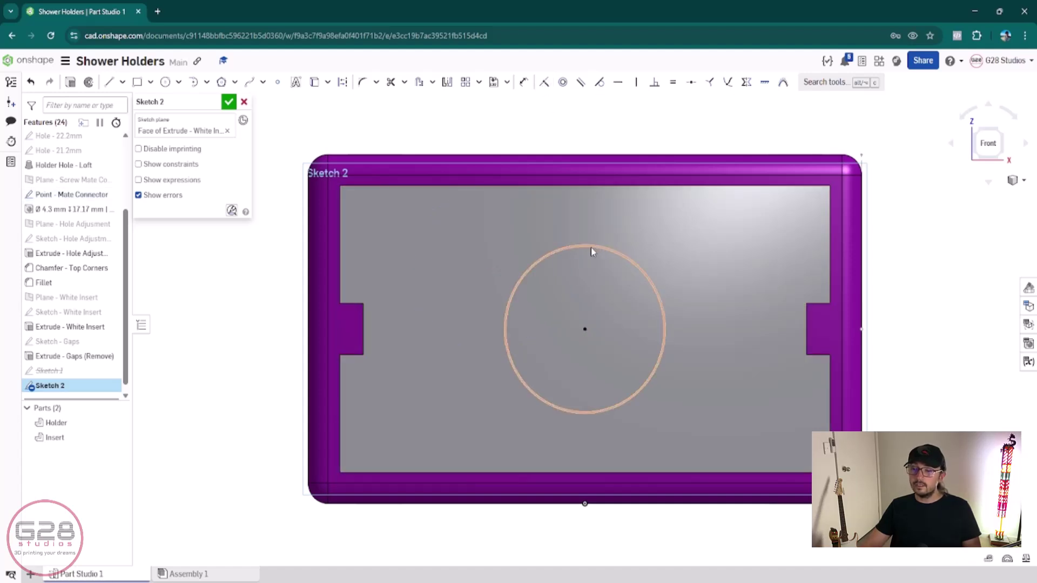
# - Try to apply a coincident constraint between the circle and the plate's upper edge
pyautogui.click(591, 249)
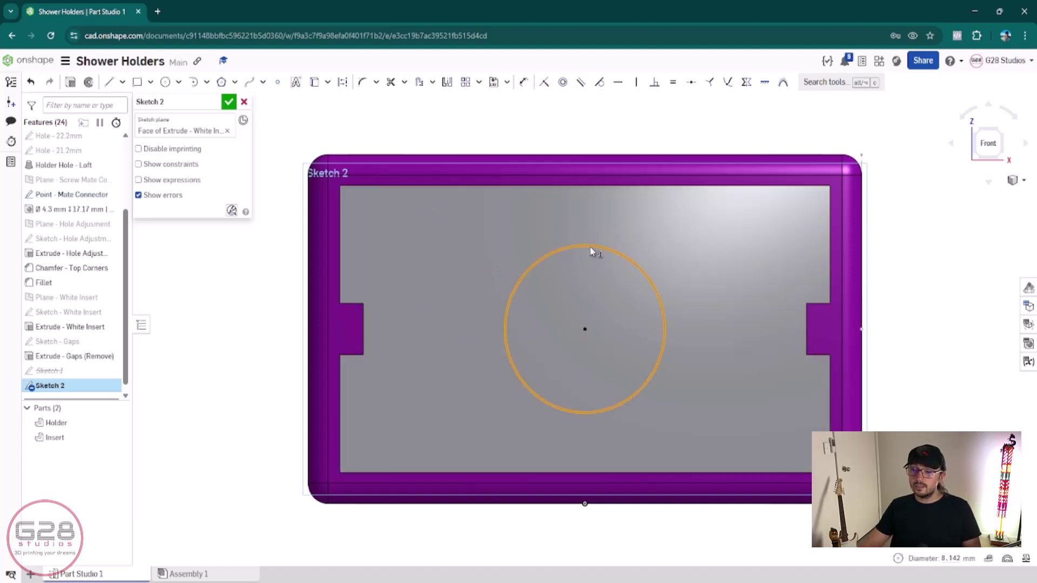
pyautogui.click(594, 187)
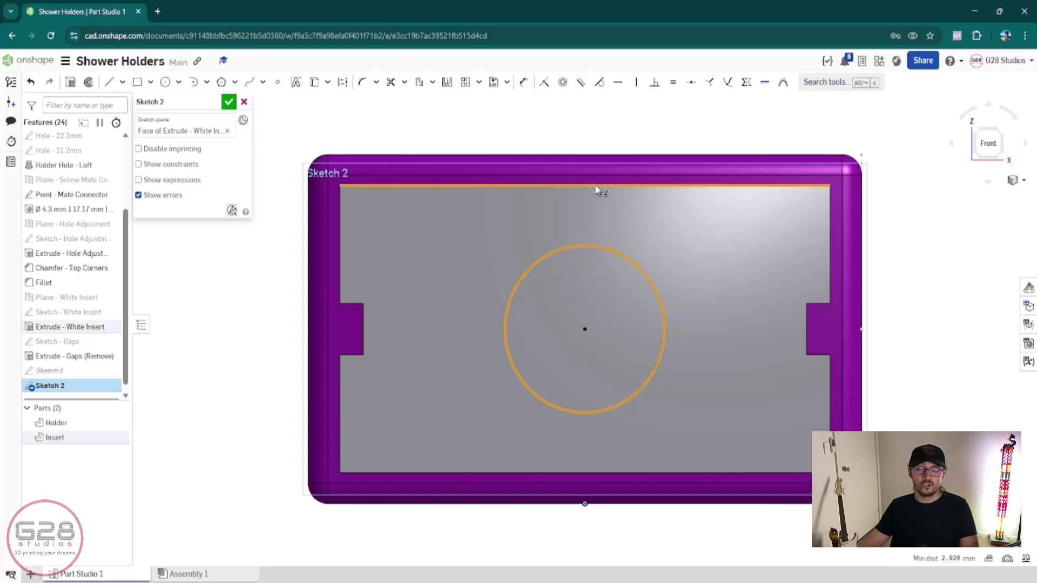
pyautogui.press('i')
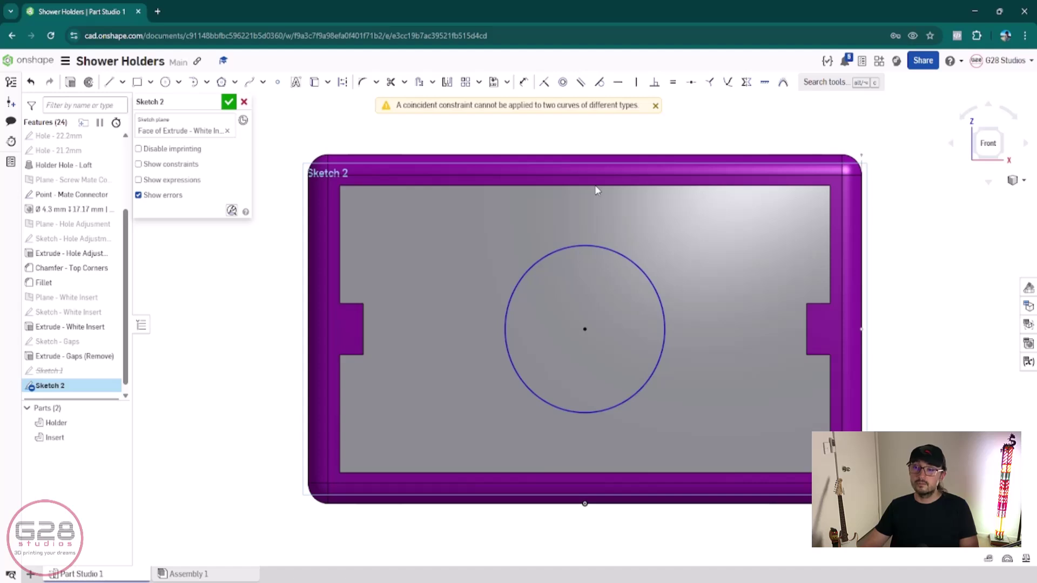
pyautogui.click(655, 106)
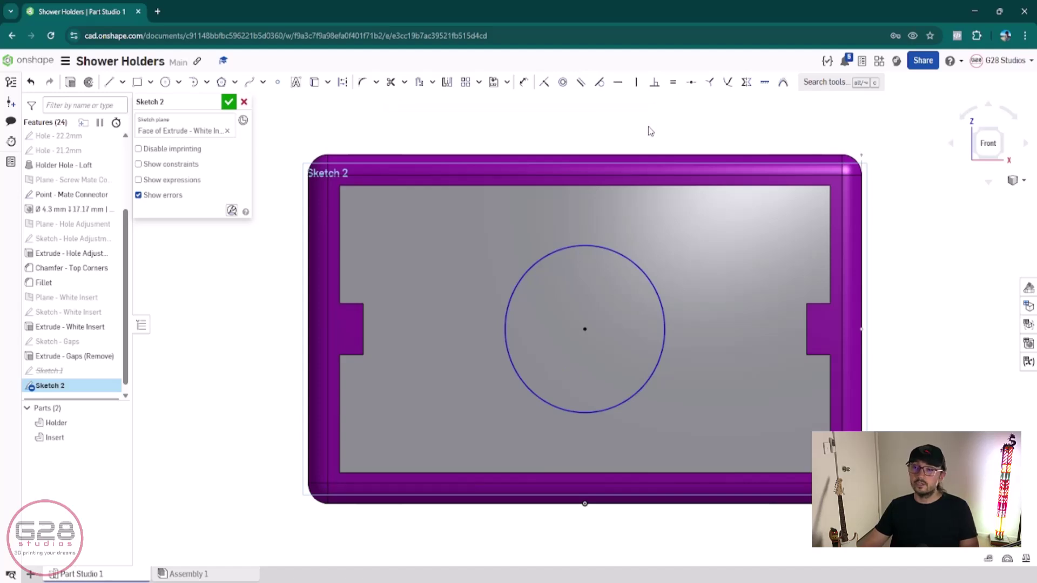
# - Make the circle tangent to the plate's upper edge and place a diameter dimension on it
pyautogui.click(591, 246)
pyautogui.click(612, 184)
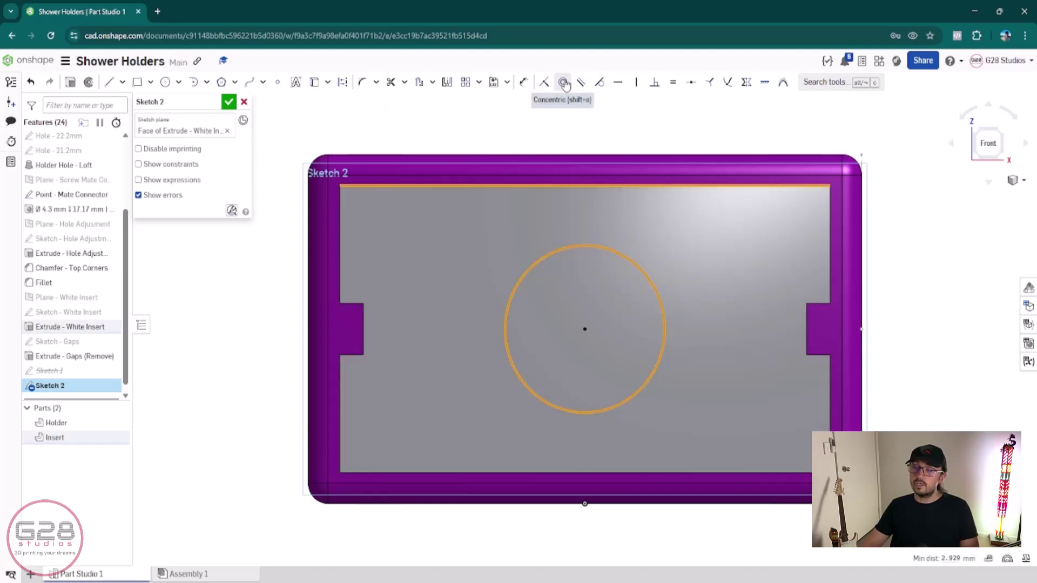
pyautogui.click(609, 85)
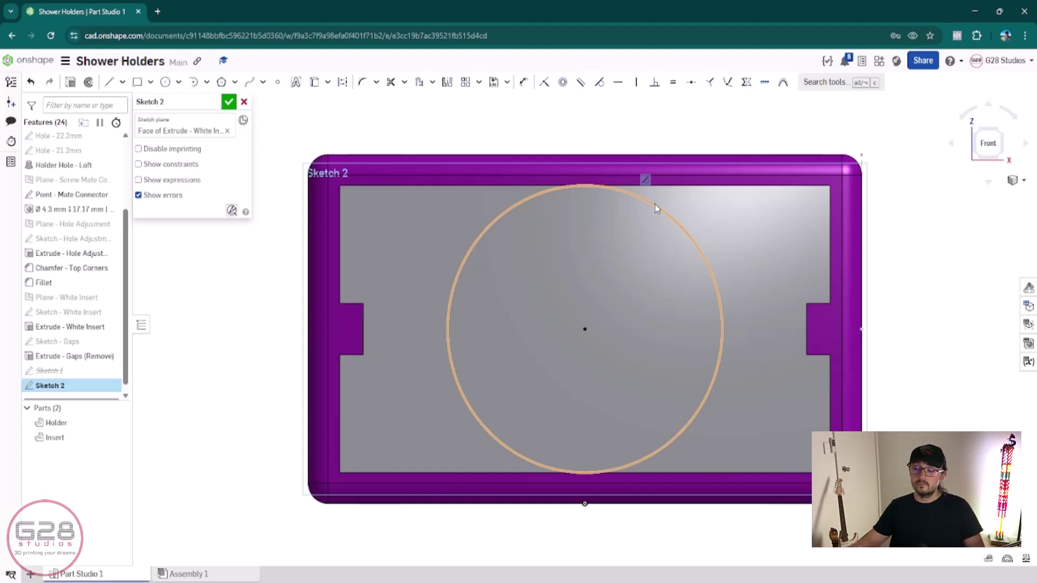
pyautogui.press('u')
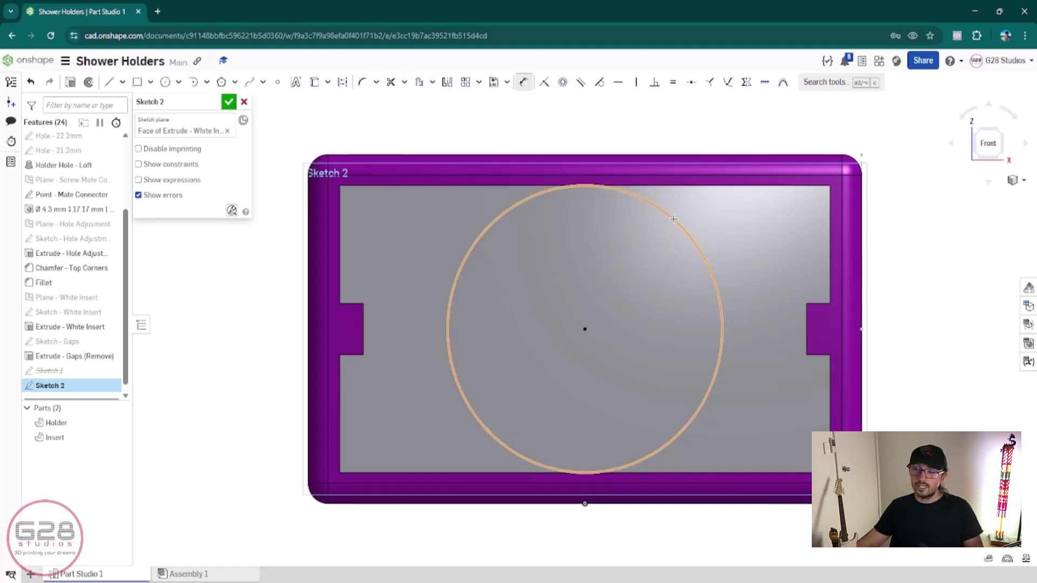
pyautogui.click(674, 219)
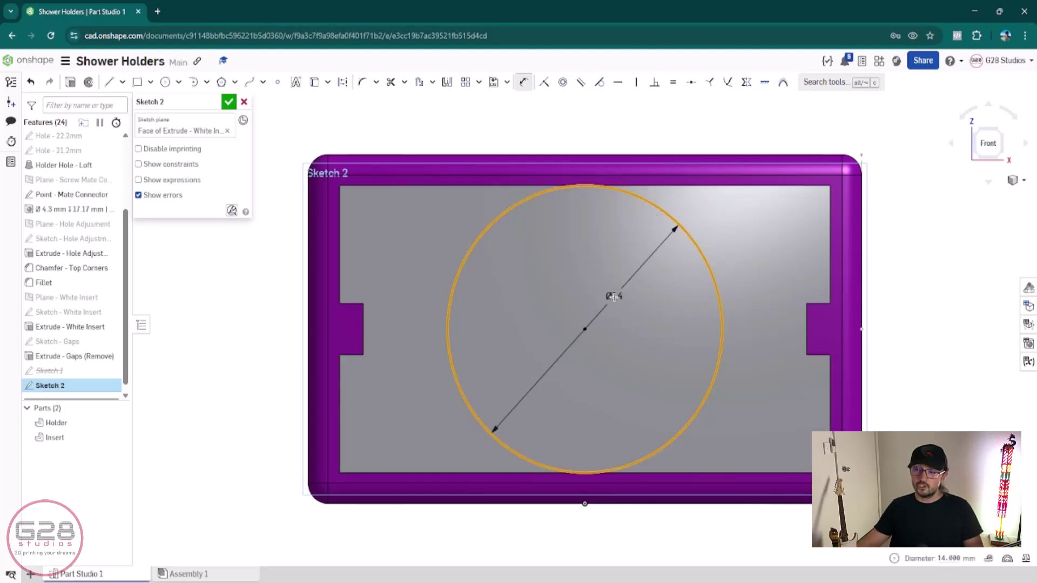
pyautogui.click(639, 297)
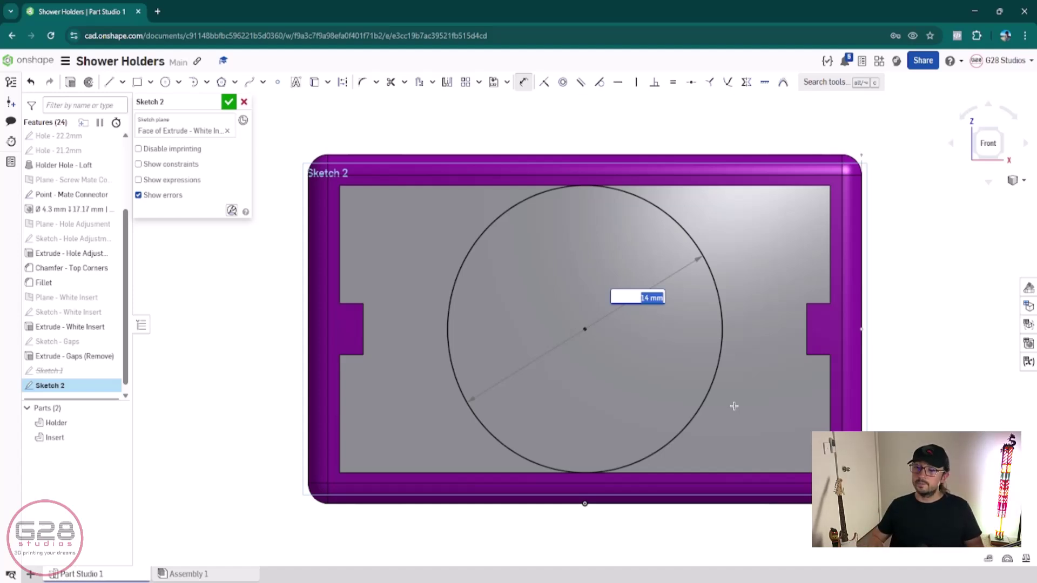
# - Extrude the 14 mm circle 2 mm outward from the insert plate's front face, adding it to the Insert part
pyautogui.click(74, 84)
pyautogui.moveTo(370, 329); pyautogui.dragTo(405, 312, button='right')
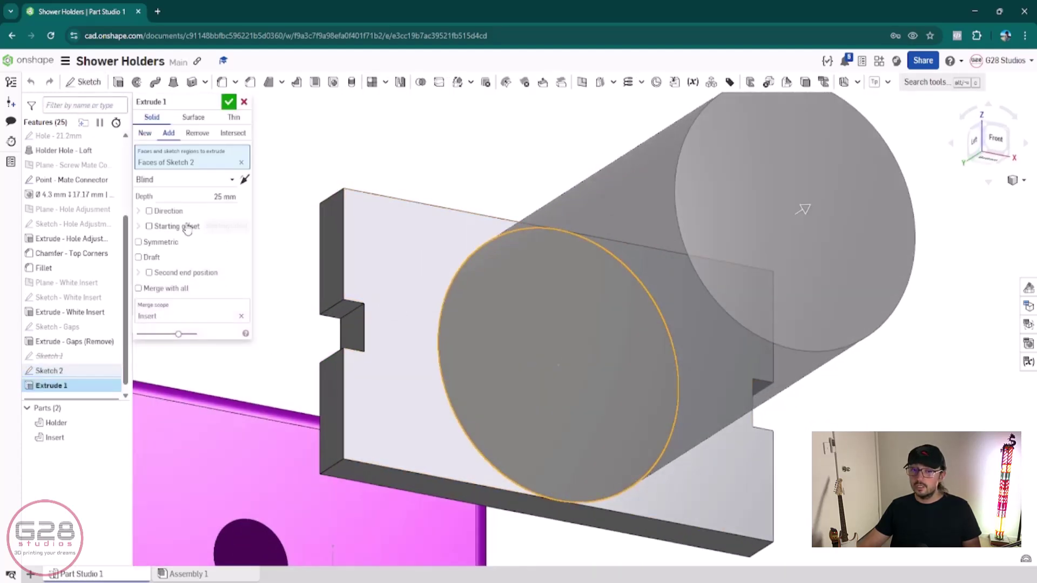
pyautogui.click(191, 195)
pyautogui.write('2')
pyautogui.press('Tab')
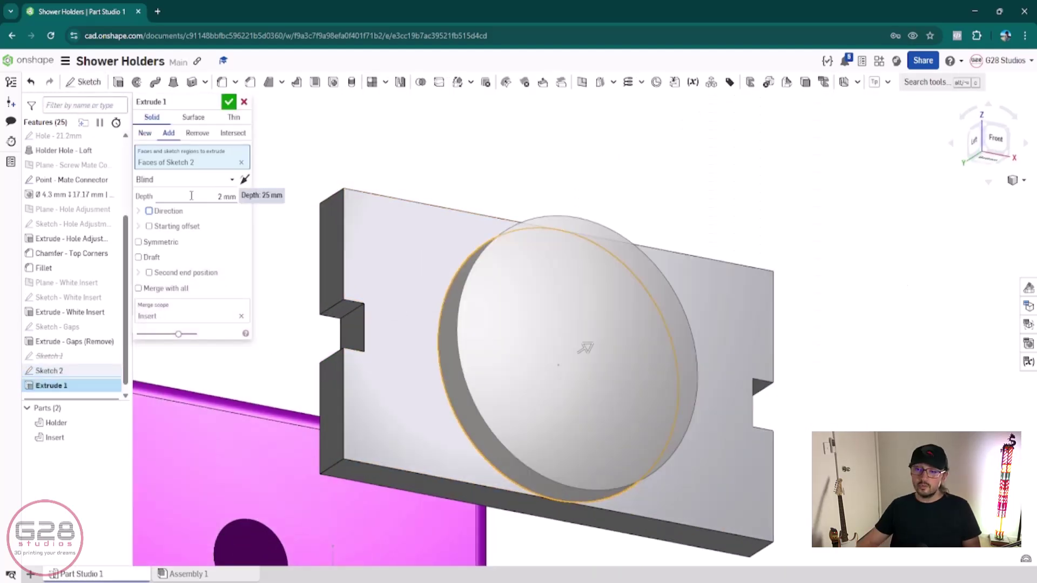
pyautogui.click(230, 102)
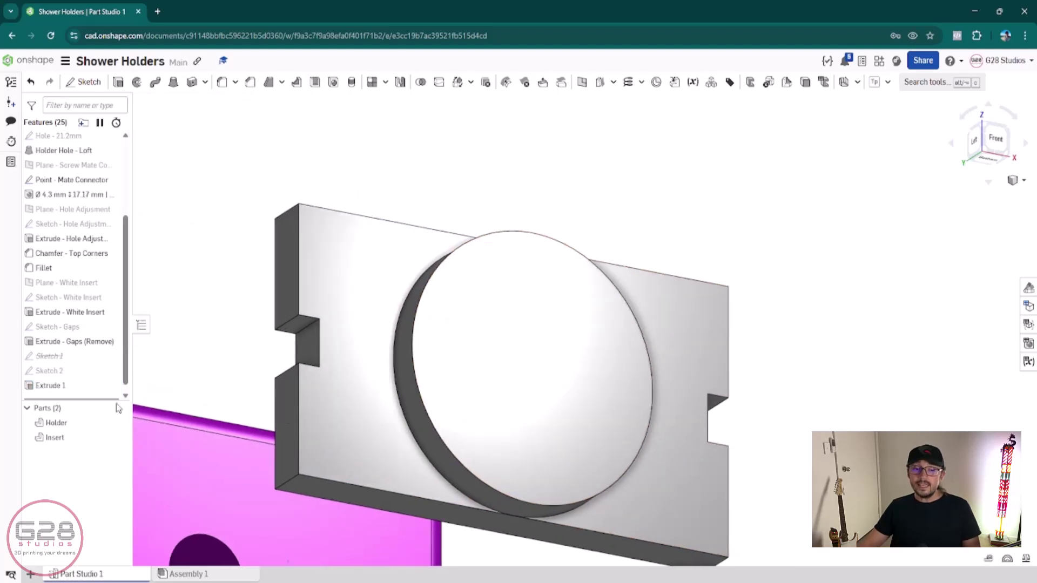
# - Unsuppress Sketch 1 and reorder it to come after Extrude 1 in the feature history
pyautogui.rightClick(69, 359)
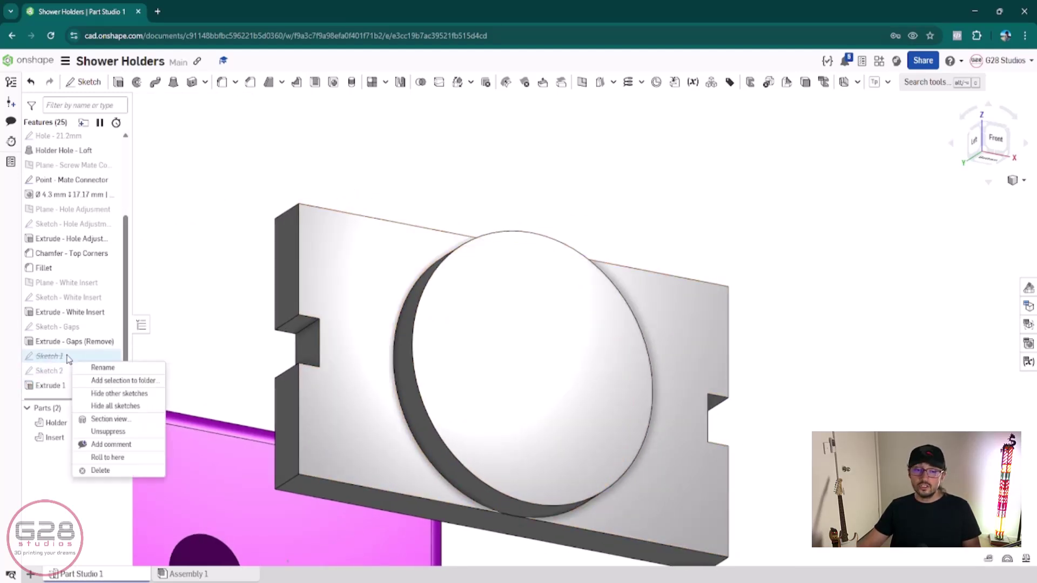
pyautogui.click(108, 431)
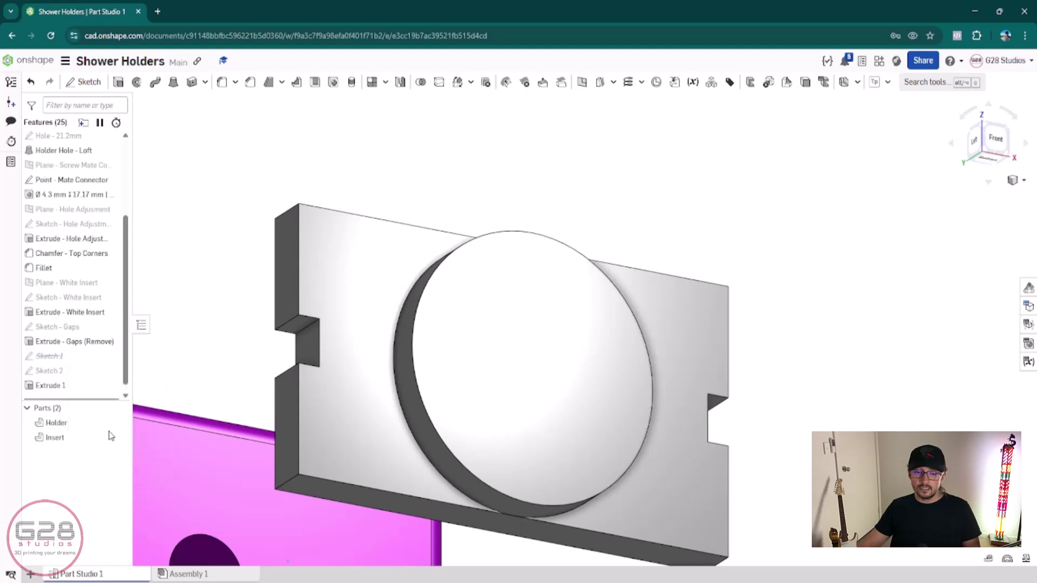
pyautogui.click(66, 357)
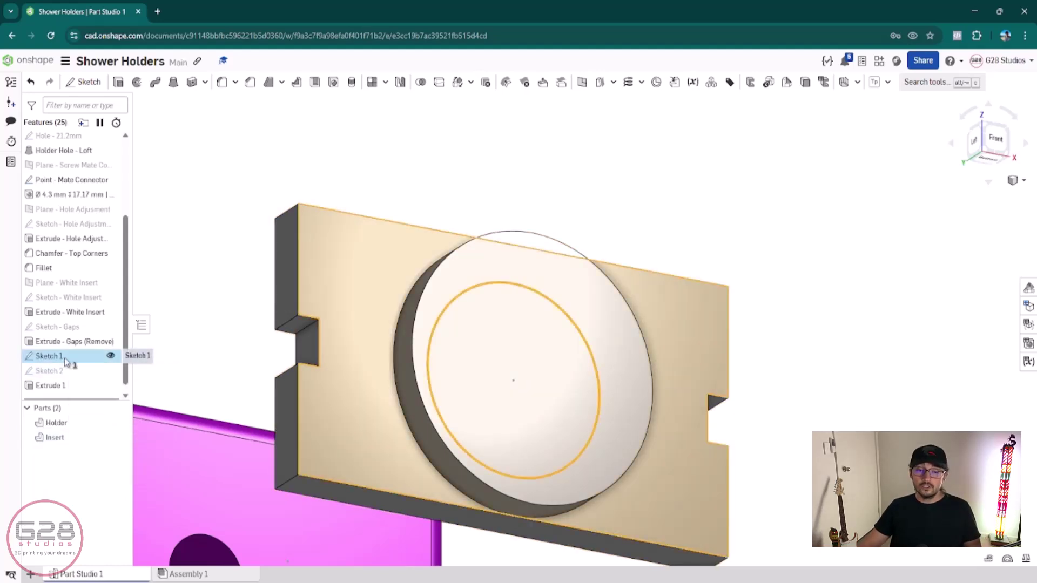
pyautogui.moveTo(72, 361); pyautogui.dragTo(69, 382)
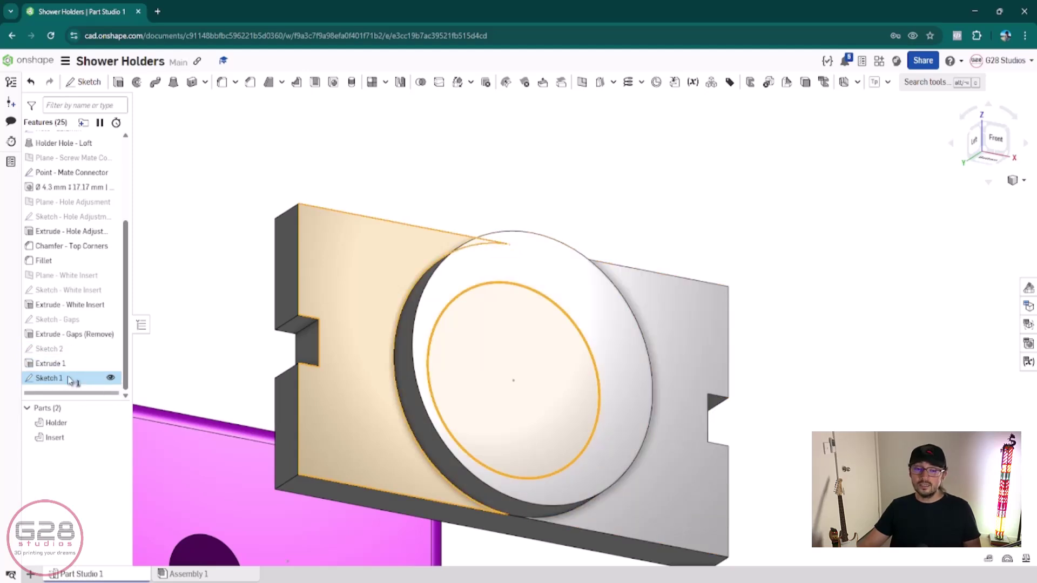
# - Redefine the sketch plane of Sketch 1 as the front face of the round boss
pyautogui.doubleClick(67, 379)
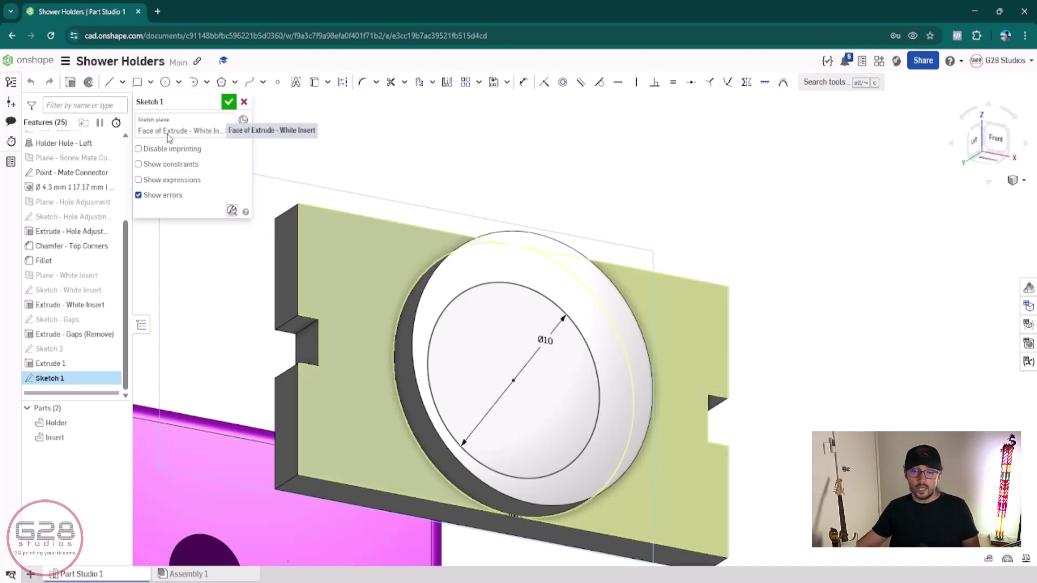
pyautogui.click(228, 132)
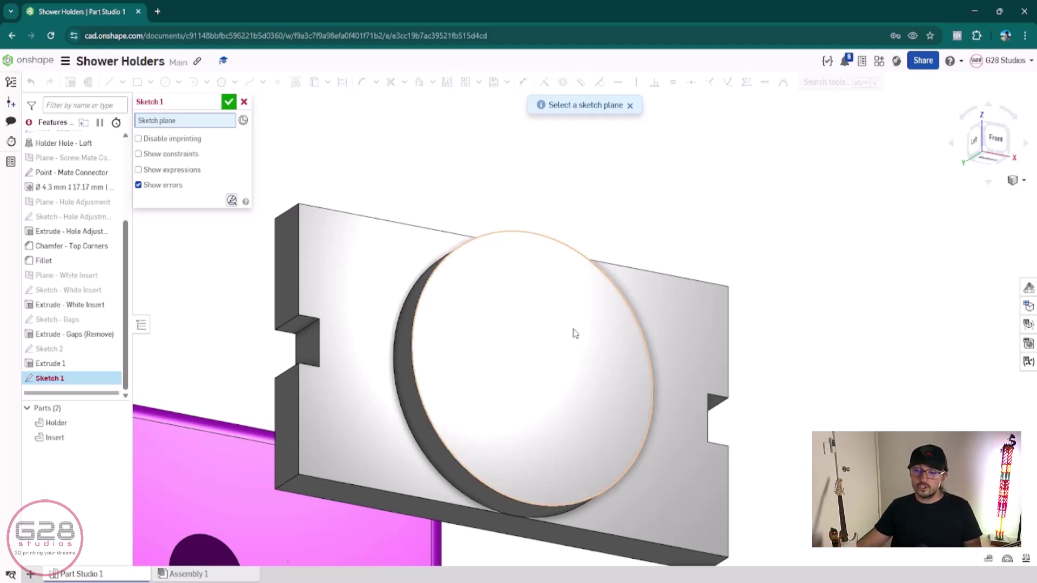
pyautogui.click(535, 395)
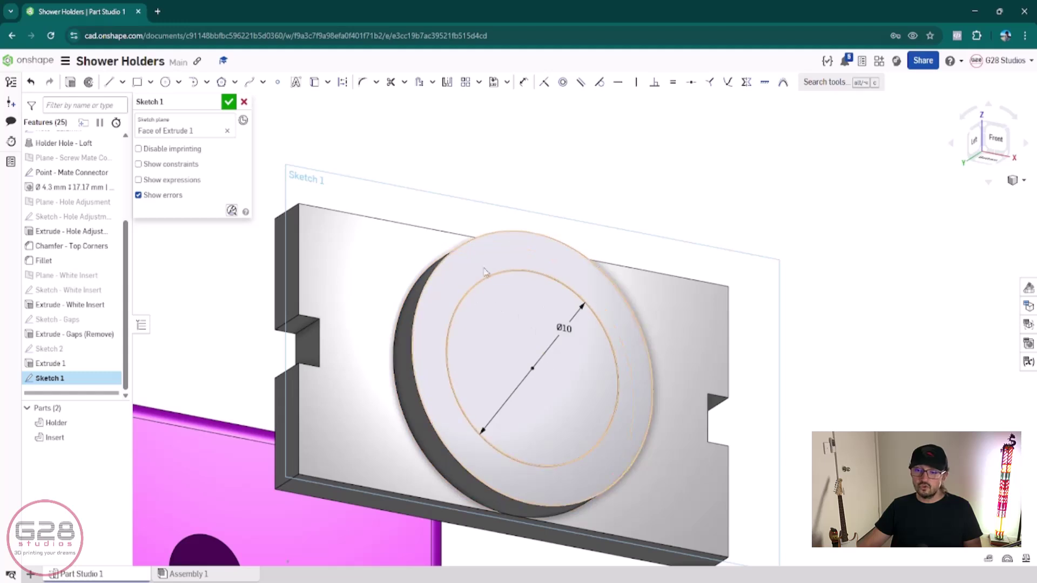
pyautogui.click(229, 102)
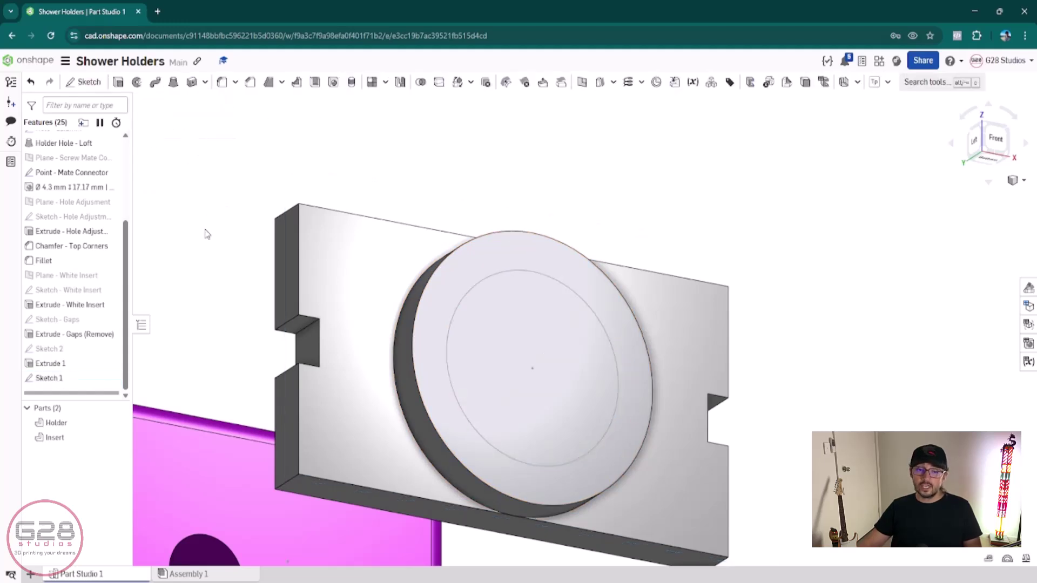
# - Reorder Extrude - Gaps (Remove) after Sketch 1 and add the 10 mm circle to its cut regions
pyautogui.click(65, 336)
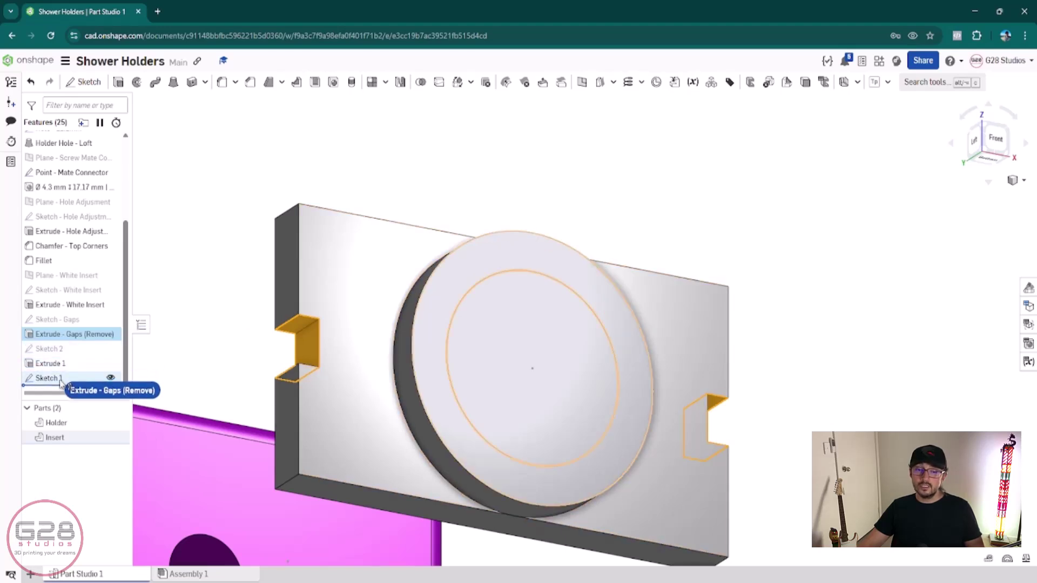
pyautogui.moveTo(61, 388); pyautogui.dragTo(61, 388)
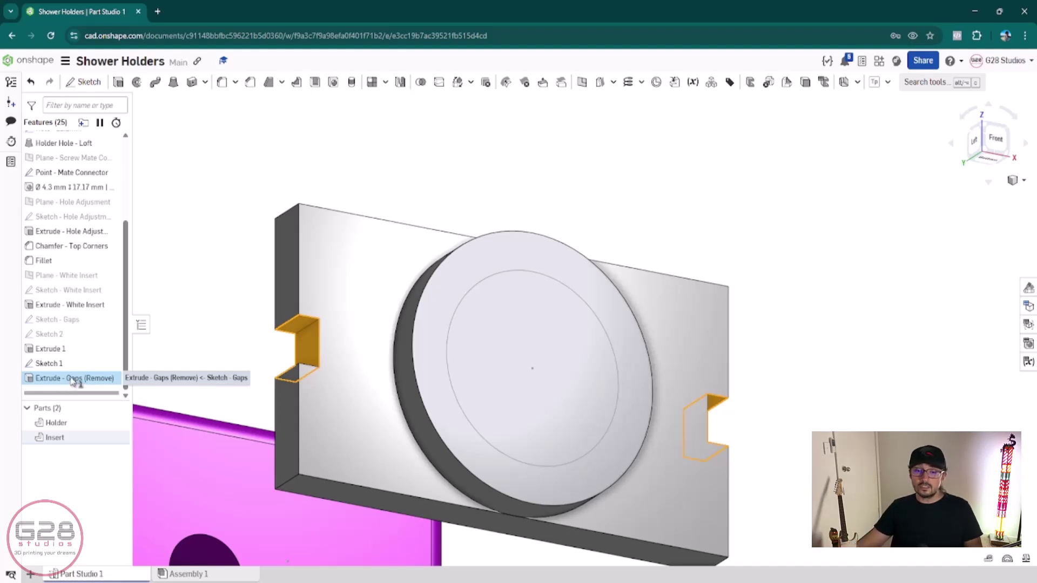
pyautogui.doubleClick(74, 382)
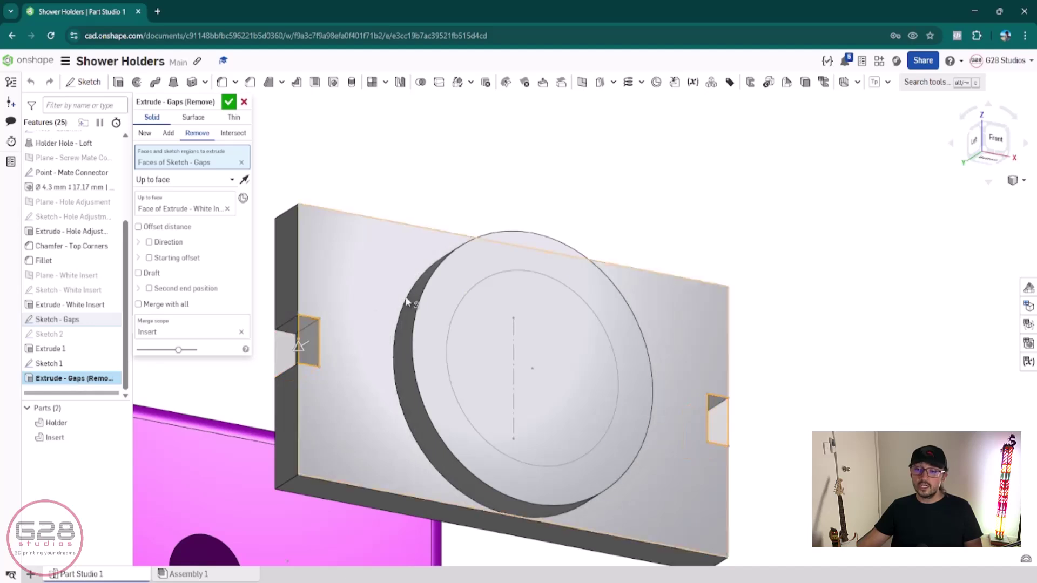
pyautogui.click(523, 376)
pyautogui.moveTo(481, 409); pyautogui.dragTo(422, 399, button='right')
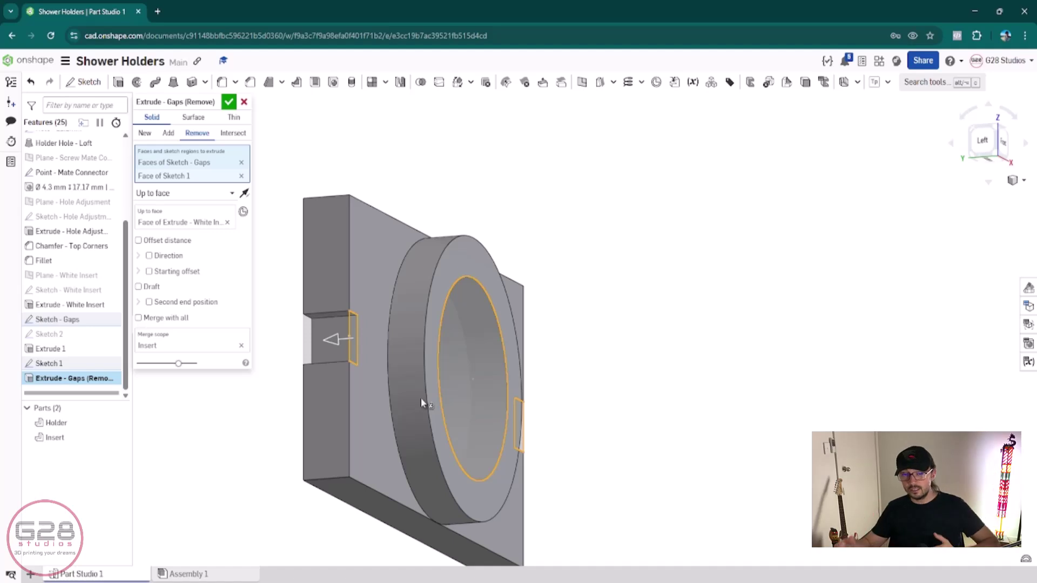
pyautogui.click(229, 101)
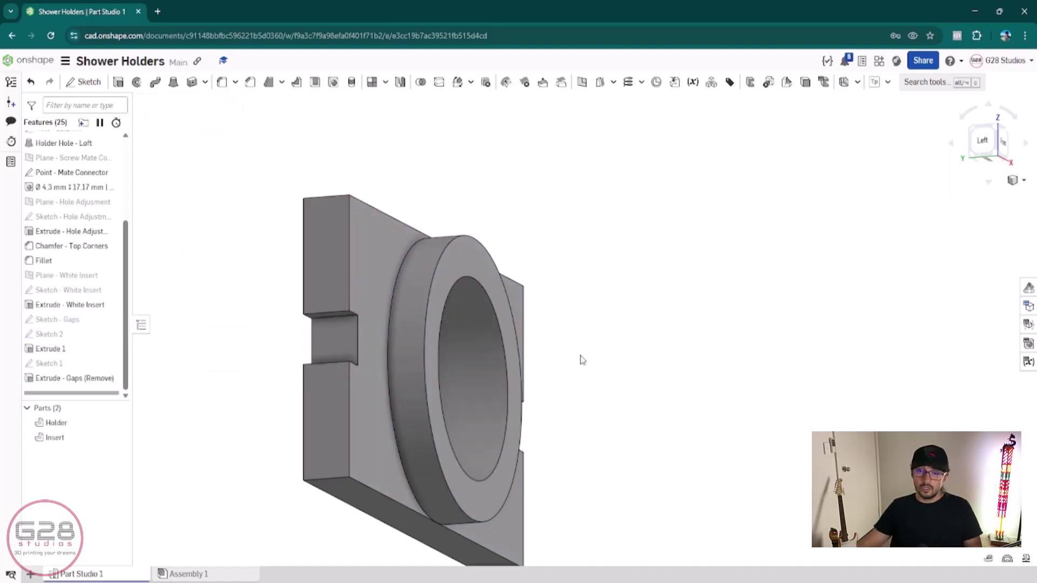
pyautogui.moveTo(608, 416); pyautogui.dragTo(536, 435, button='right')
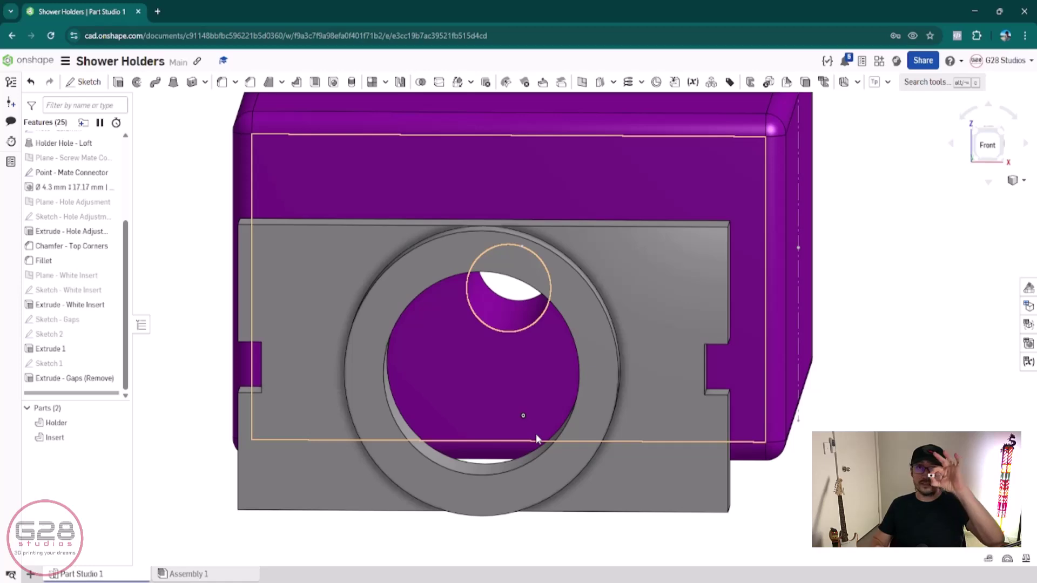